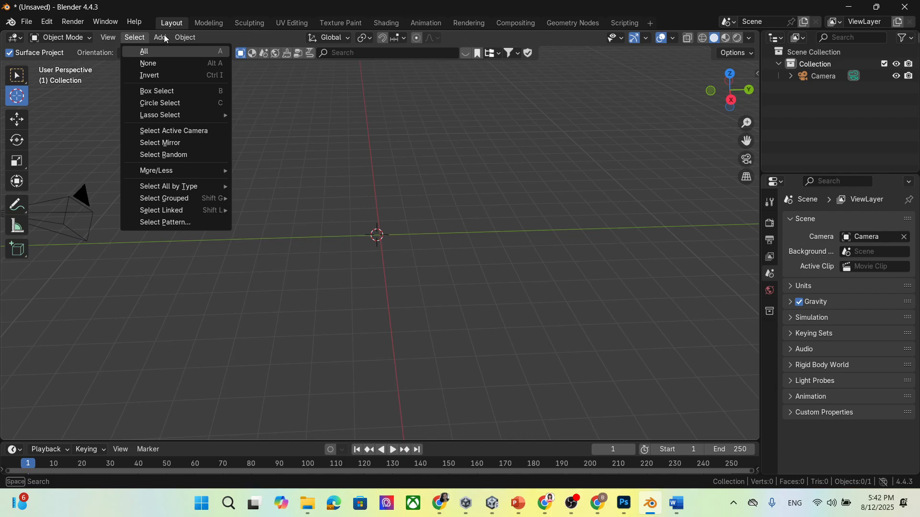
- Add a mesh plane at the 3D cursor in the scene's centre
left_click(160, 37)
mouse_move(204, 54)
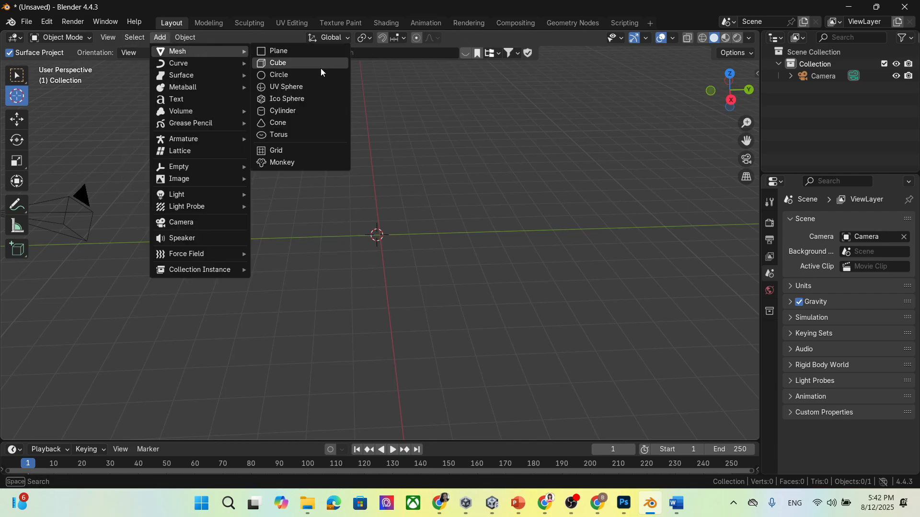
left_click(300, 54)
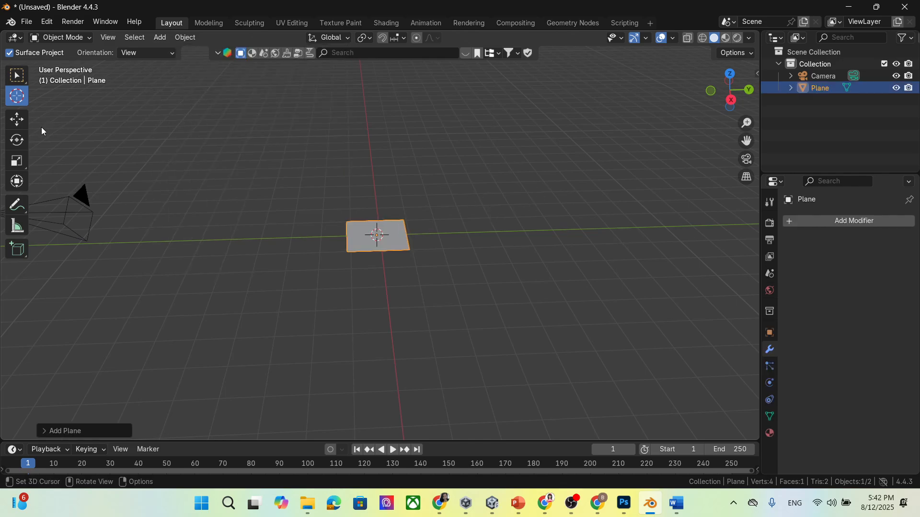
- Lengthen the plane in Edit Mode by moving its +Y edge about 3.9 m along the Y axis
left_click(66, 36)
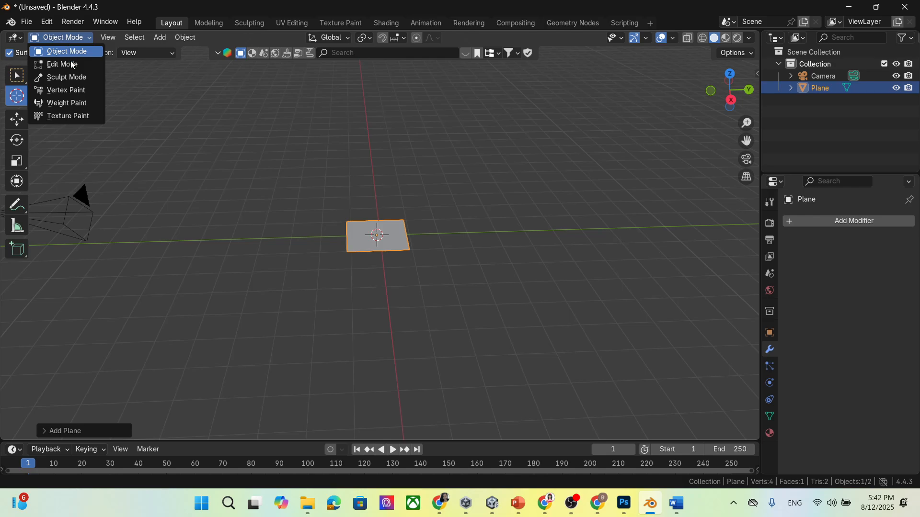
left_click(79, 63)
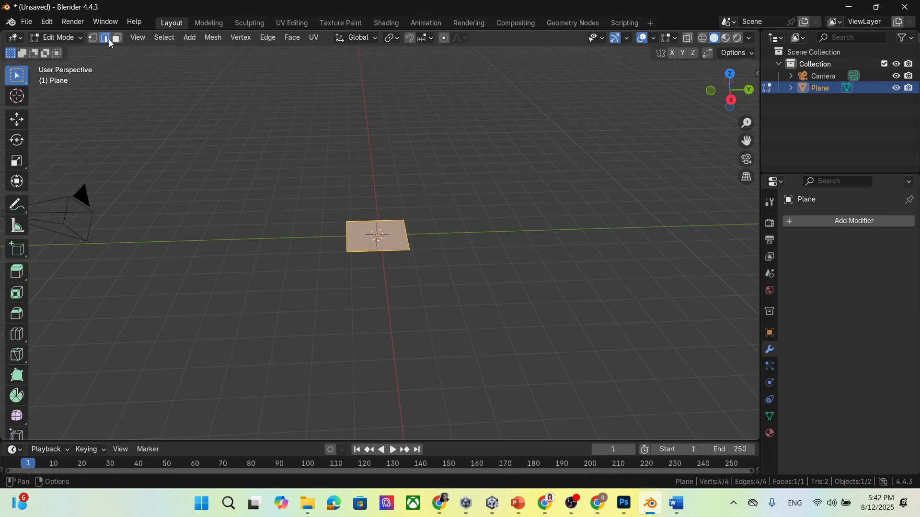
left_click(406, 233)
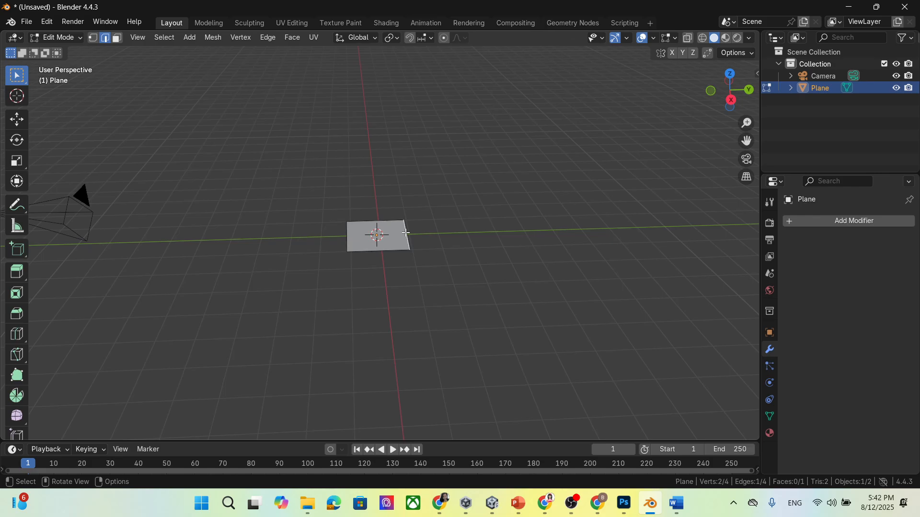
key("g")
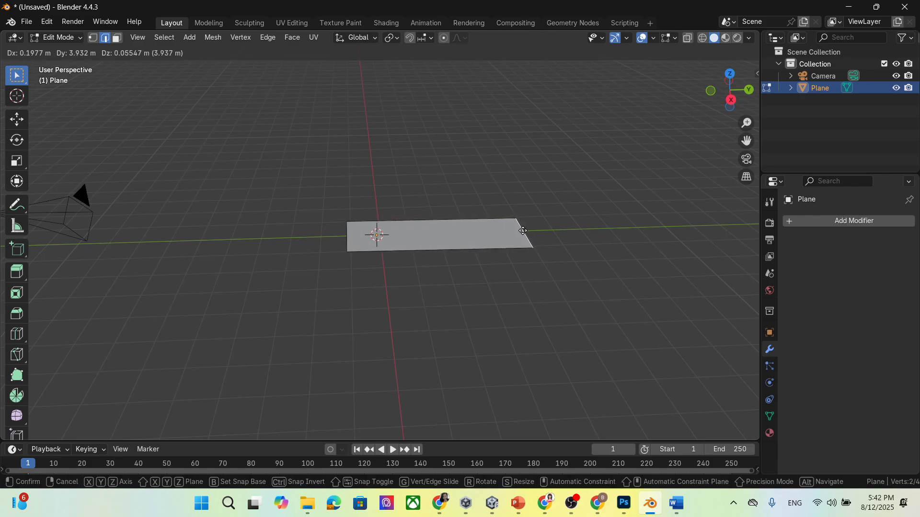
left_click(523, 231)
middle_click_drag(494, 326, 489, 302)
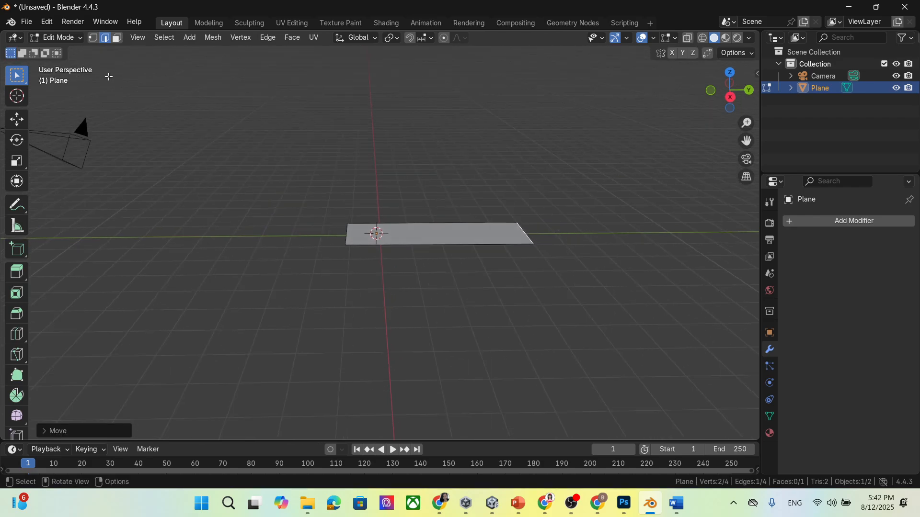
left_click(56, 38)
left_click(68, 53)
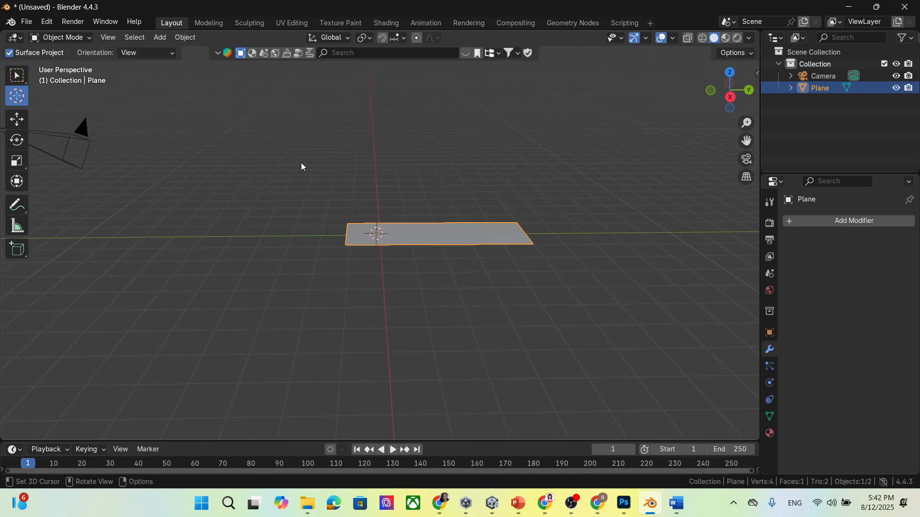
right_click(427, 229)
left_click(60, 38)
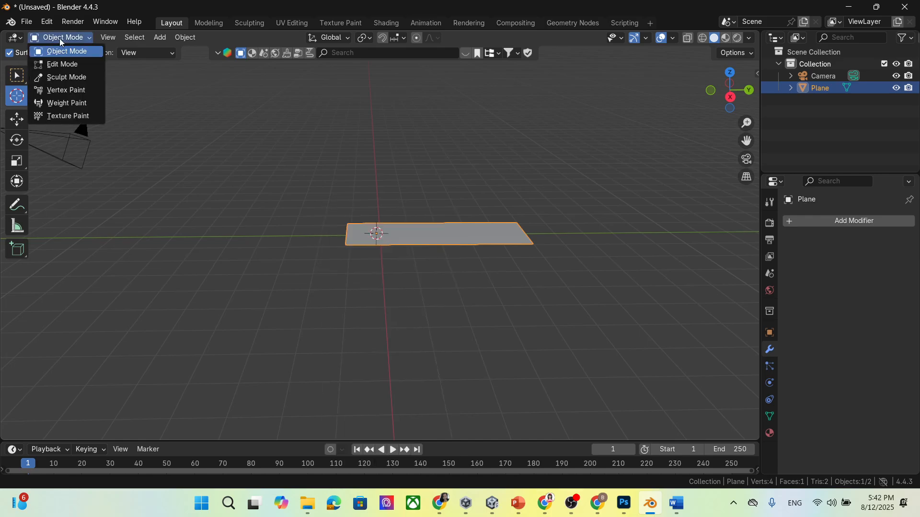
left_click(67, 63)
right_click(401, 239)
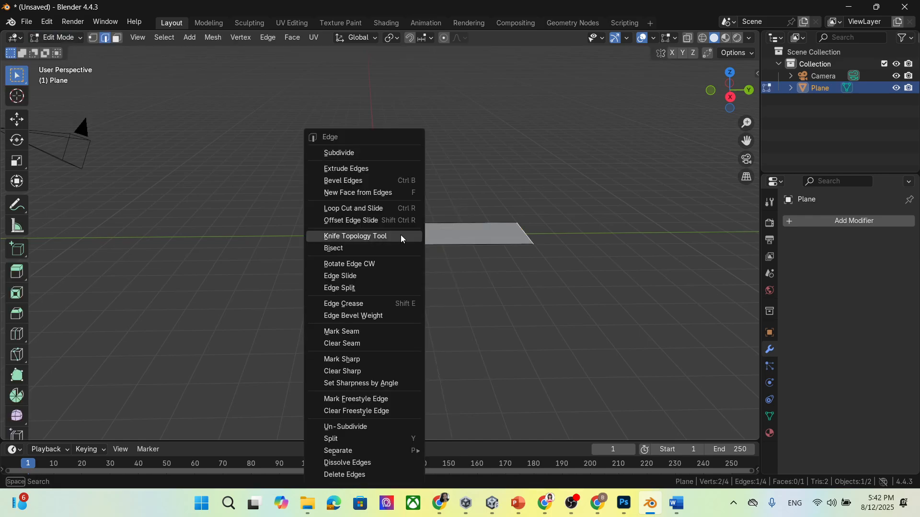
- Subdivide the lengthened plane's face with 12 cuts
left_click(464, 233)
right_click(446, 242)
left_click(443, 240)
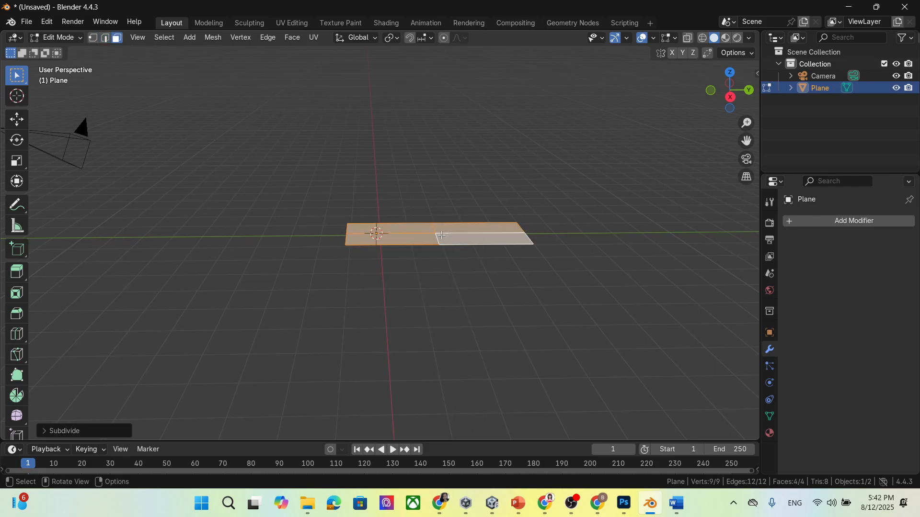
left_click(41, 433)
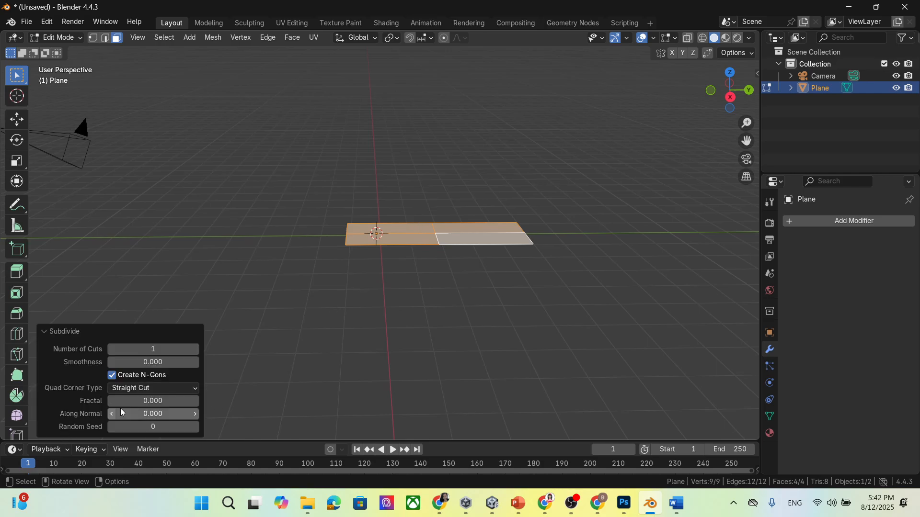
double_click(169, 351)
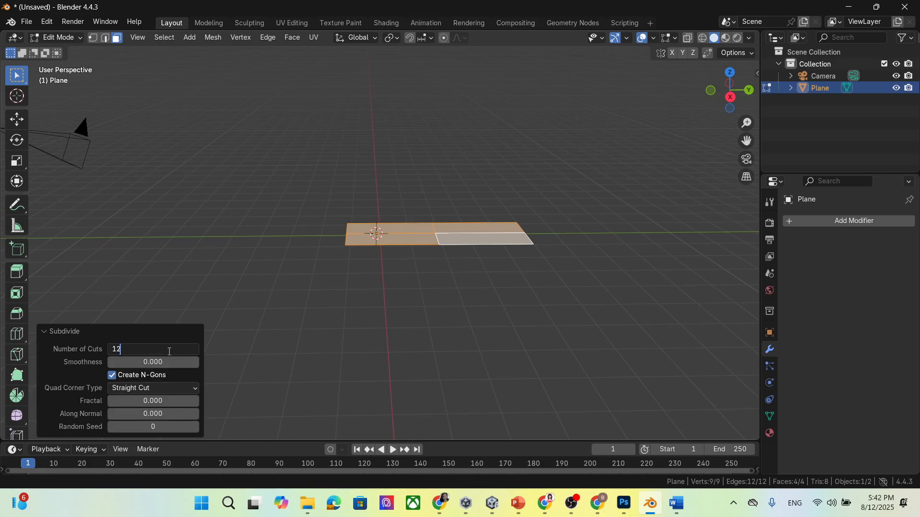
key("Return")
- Add a Simple Deform modifier to the subdivided plane and switch it to Bend
middle_click_drag(437, 291, 434, 312)
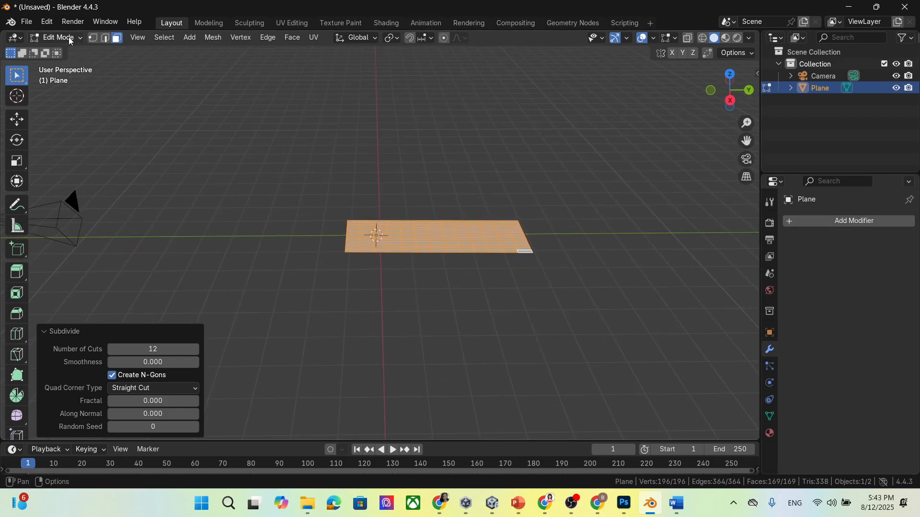
left_click(788, 220)
mouse_move(793, 223)
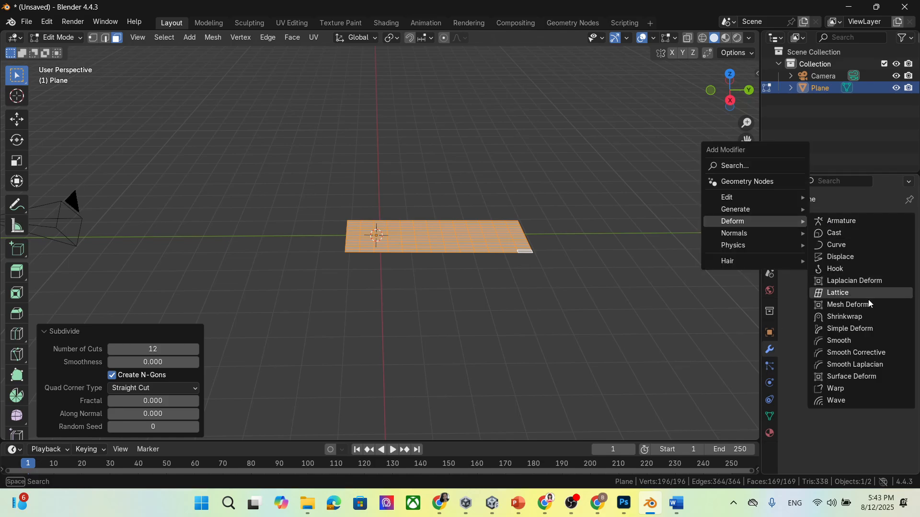
left_click(873, 329)
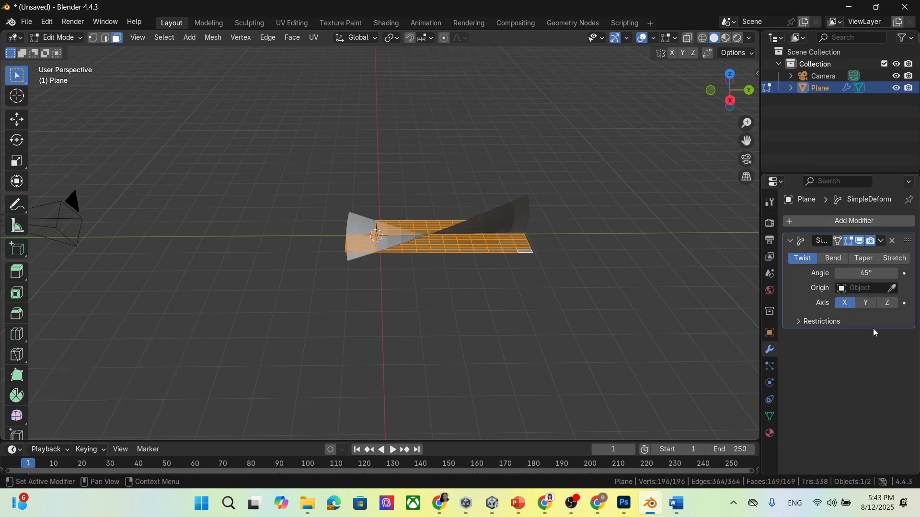
left_click(833, 258)
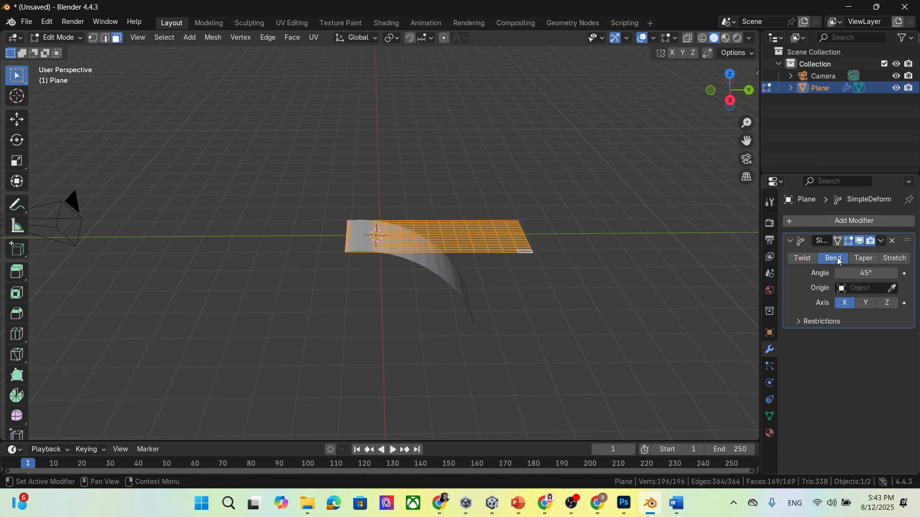
- Set the Simple Deform bend angle to 20°
left_click(877, 273)
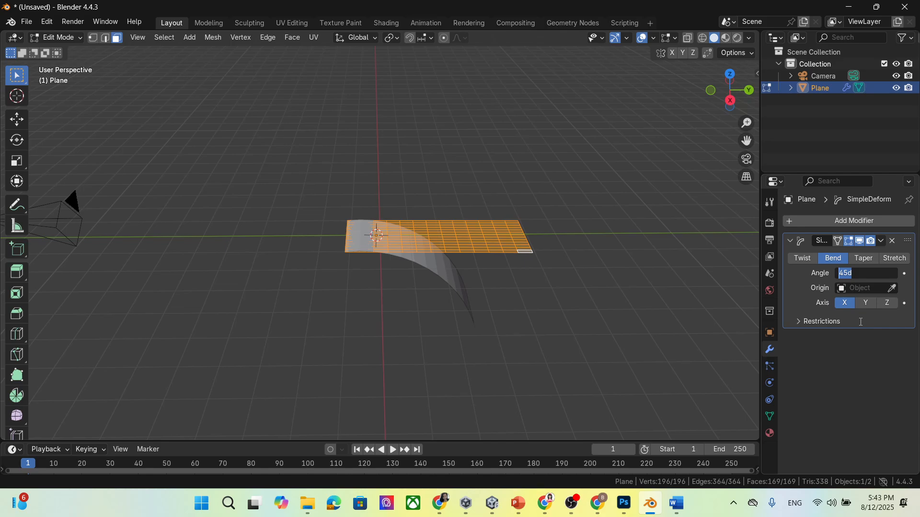
type("20")
key("Return")
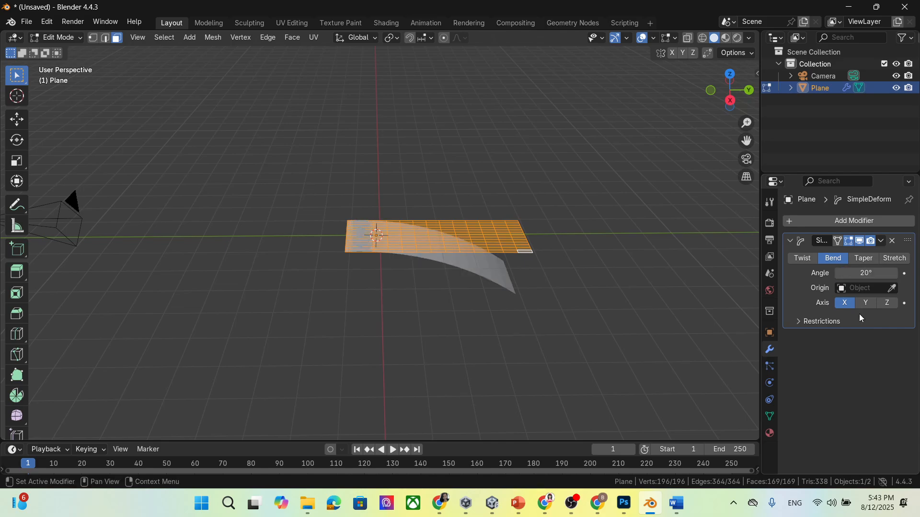
- Set the Simple Deform bend angle to 15°
left_click(872, 272)
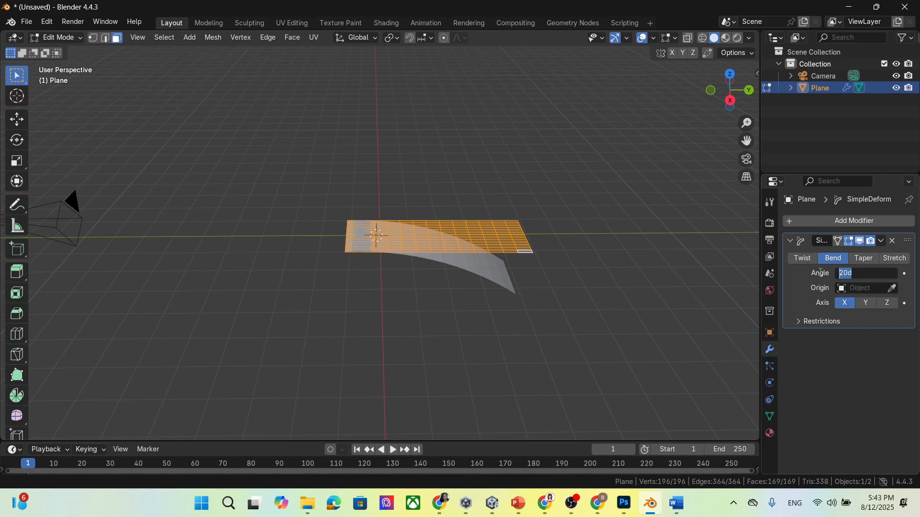
type("15")
key("Return")
middle_click_drag(487, 322, 482, 285)
- Switch to Object Mode and apply the Simple Deform modifier to the plane
left_click(882, 241)
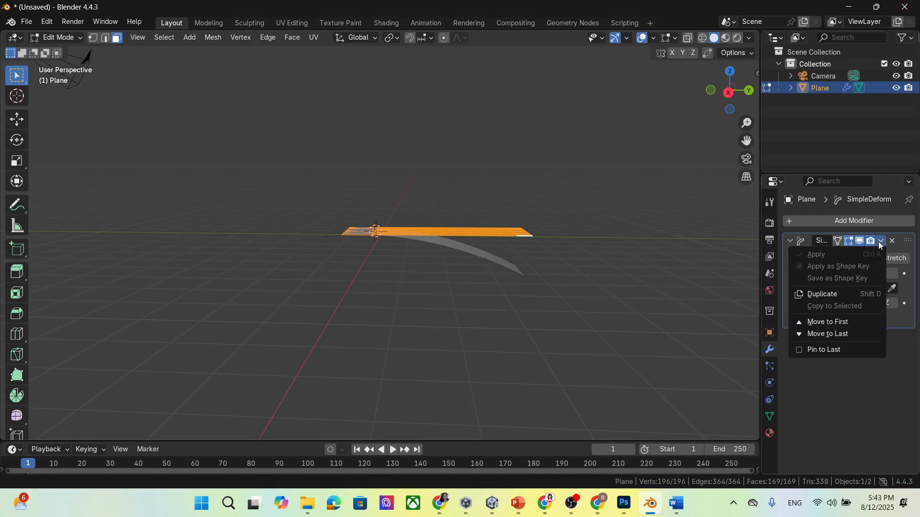
left_click(62, 37)
left_click(68, 51)
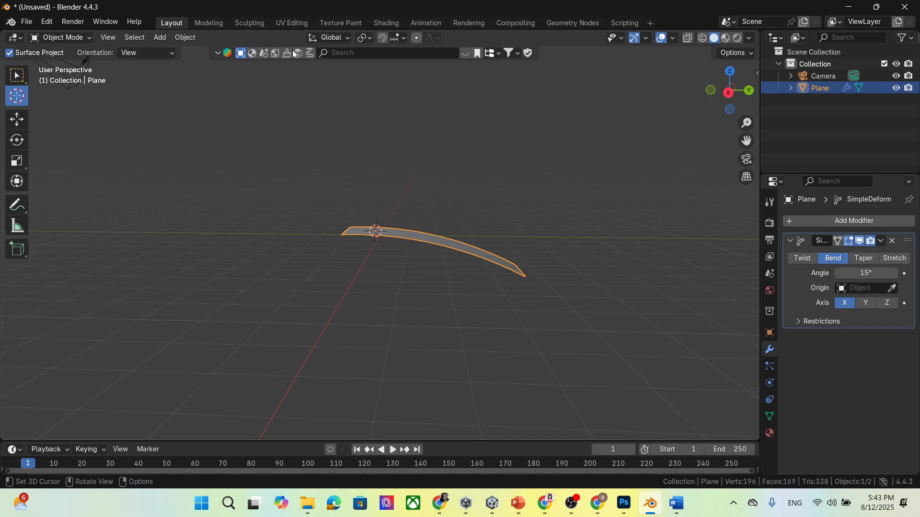
left_click(882, 242)
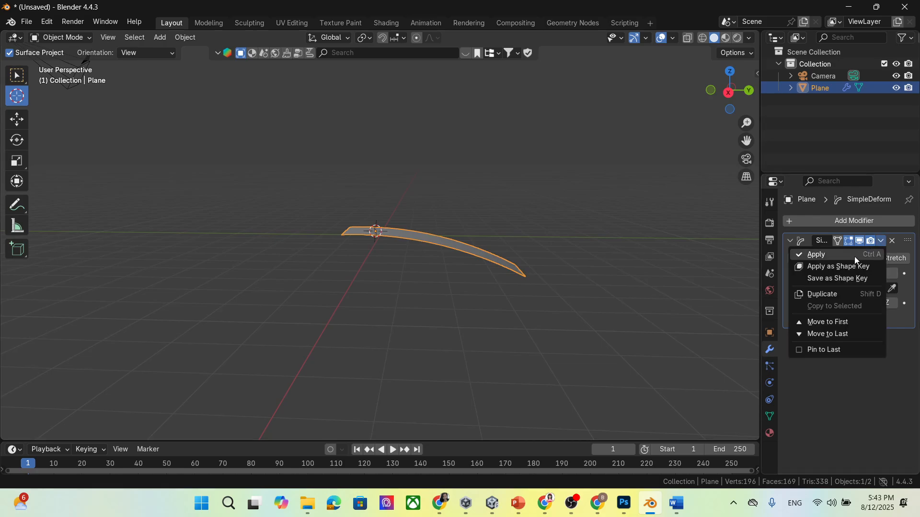
left_click(811, 254)
middle_click_drag(347, 268, 410, 359)
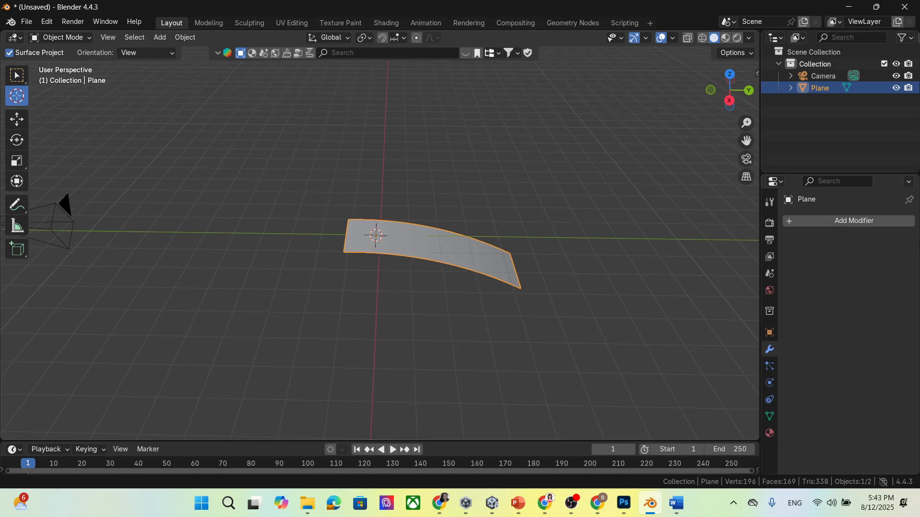
- Add an Array modifier to the bent plane with Relative Offset disabled and Object Offset enabled
left_click(792, 222)
mouse_move(791, 223)
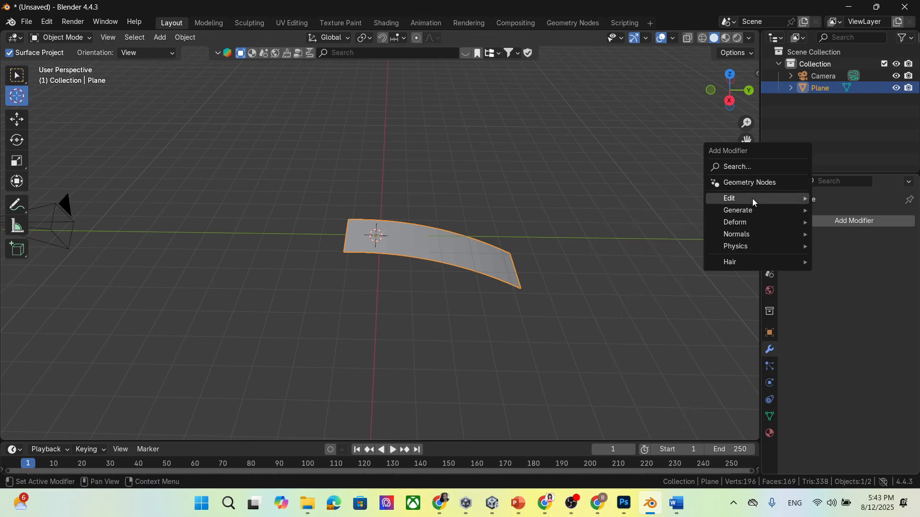
mouse_move(752, 210)
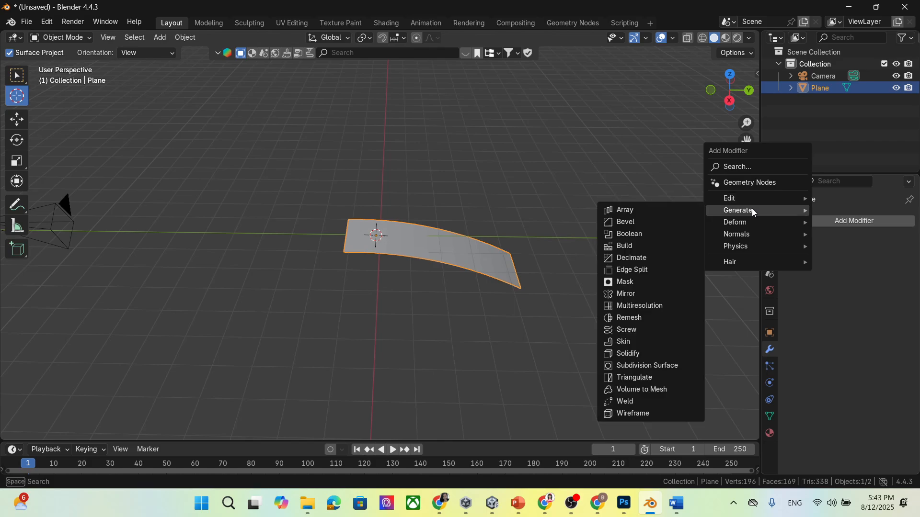
left_click(684, 211)
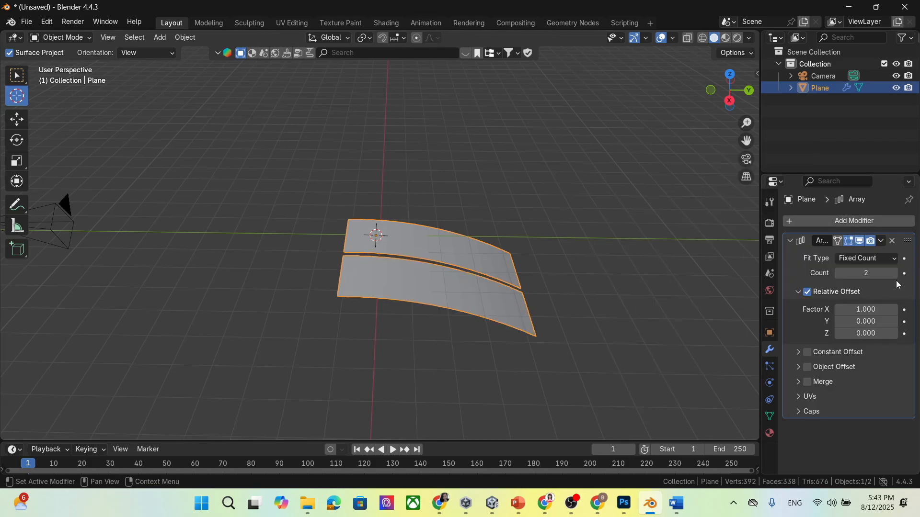
left_click(808, 293)
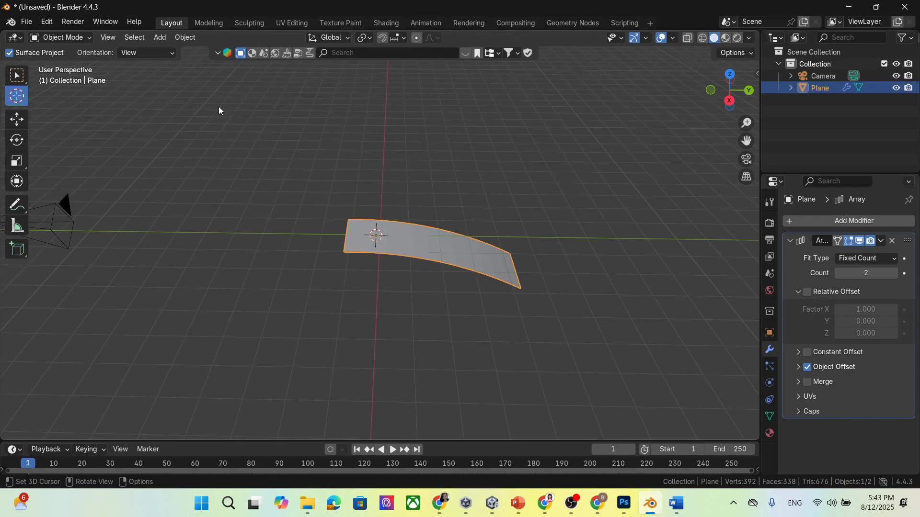
- Place the 3D cursor beyond the plane's -Y end, at about Y -2.08 m, and set the plane's origin to it
left_click(190, 42)
left_click(318, 230)
left_click(189, 39)
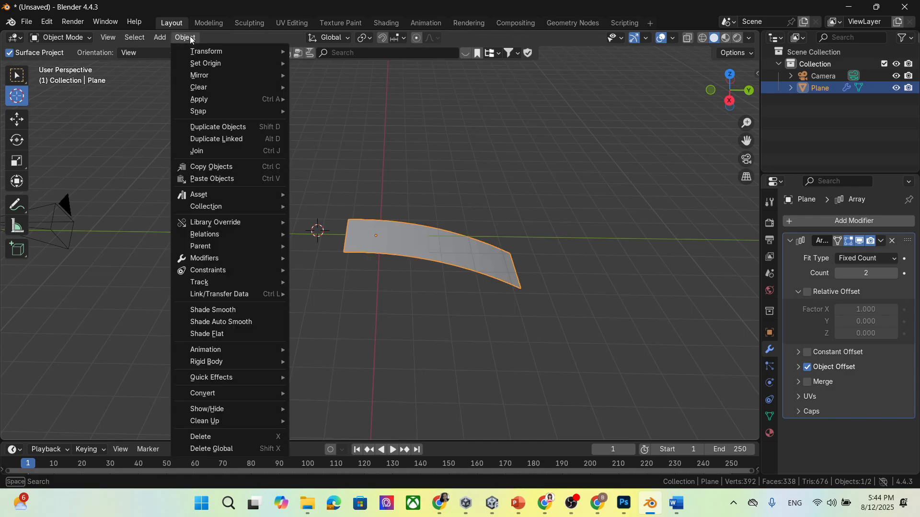
mouse_move(206, 64)
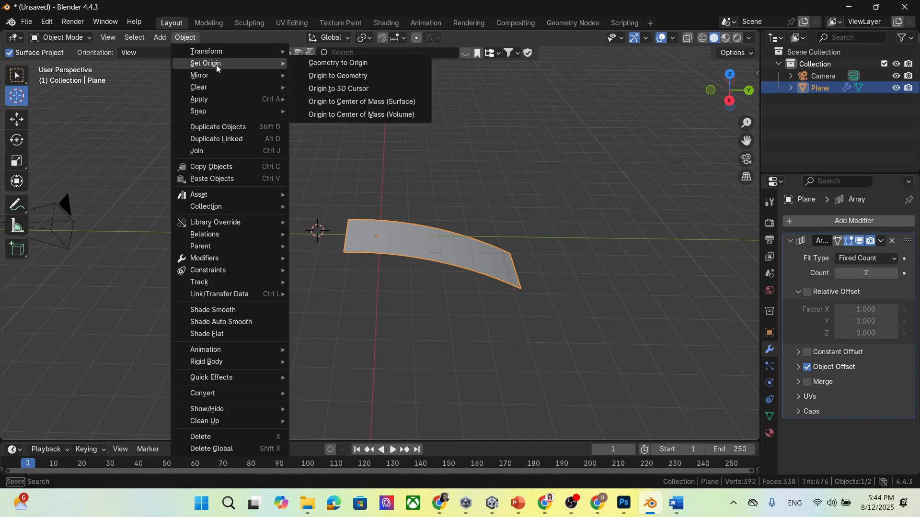
left_click(350, 90)
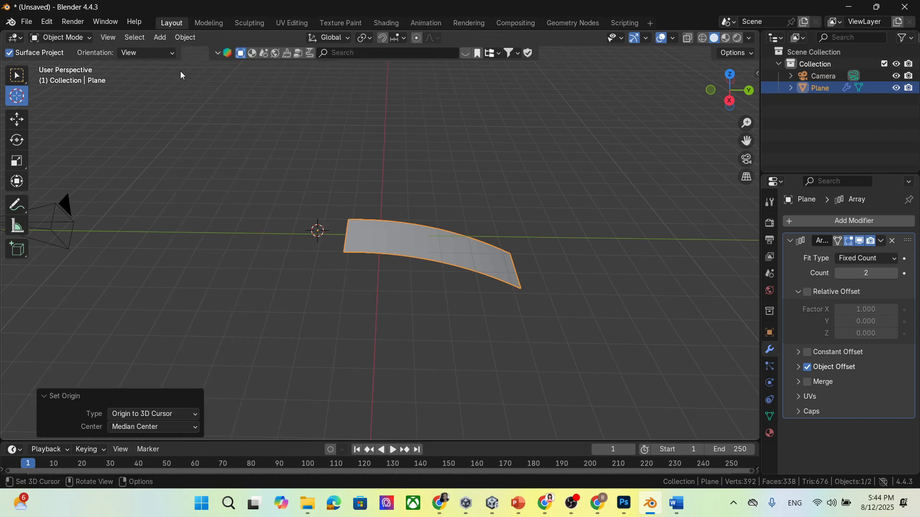
- Add a mesh circle with a 0.5 m radius at the 3D cursor
left_click(160, 37)
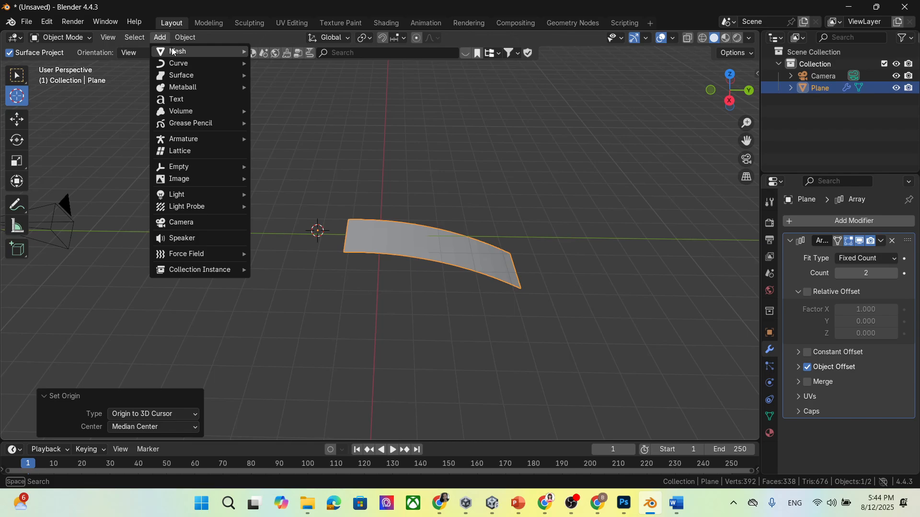
mouse_move(173, 52)
left_click(296, 71)
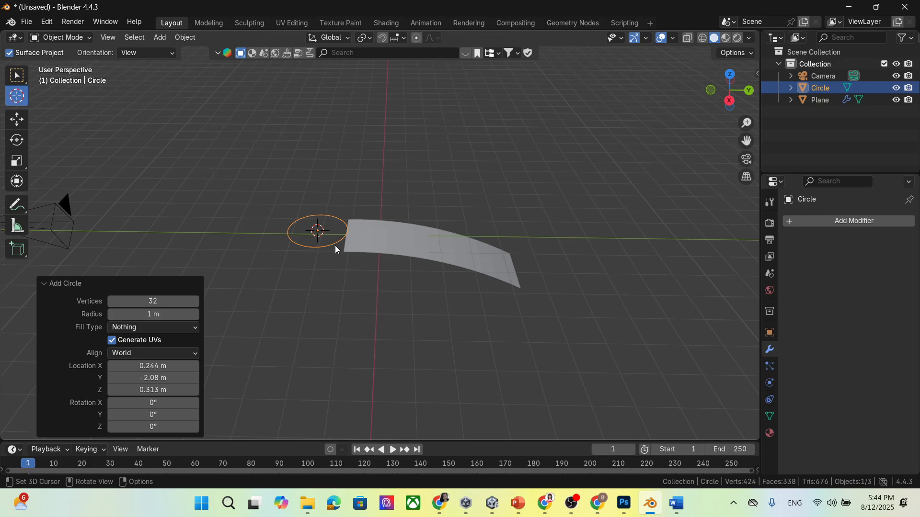
left_click(126, 314)
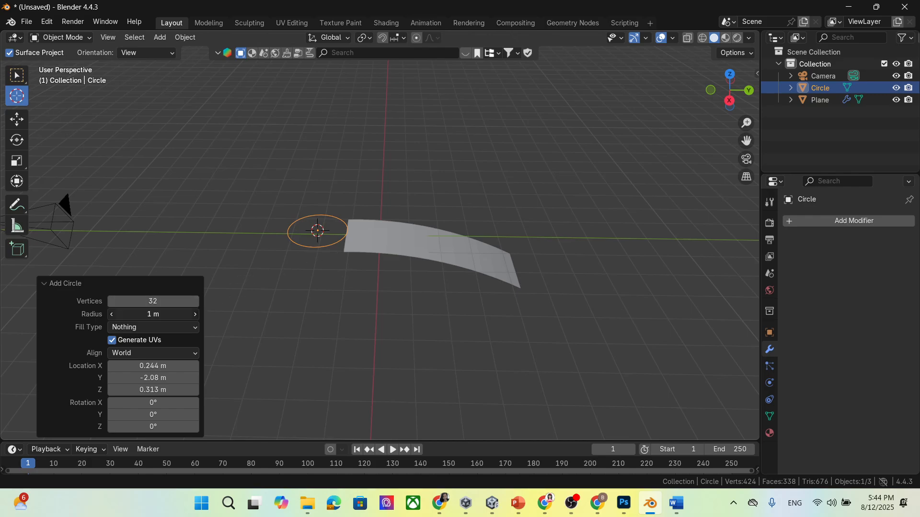
type("0.5")
key("Return")
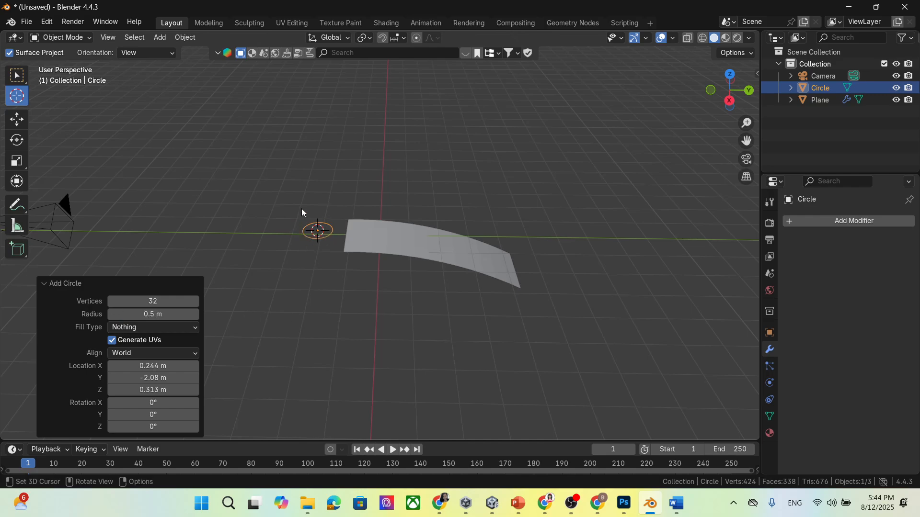
- Move the circle about 0.39 m along Y, place the 3D cursor at its centre and set the circle's origin there
left_click(17, 119)
left_click_drag(367, 232, 378, 231)
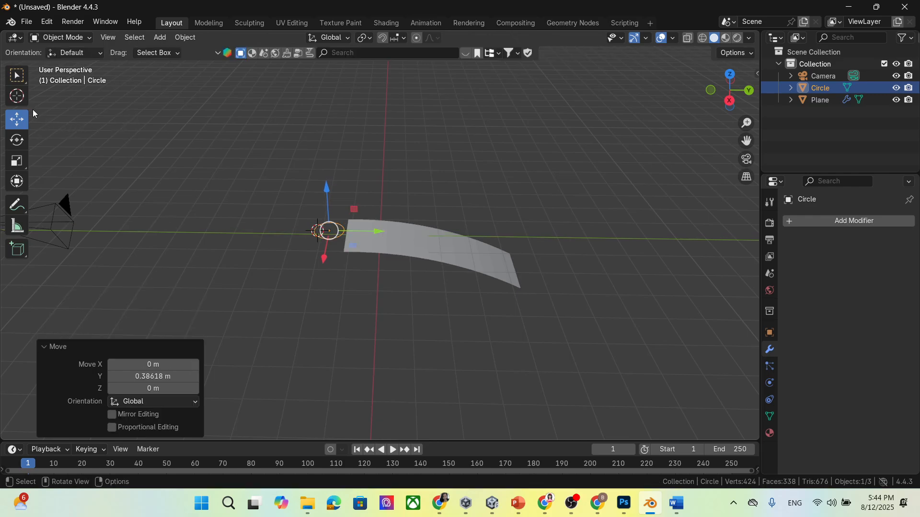
left_click(20, 102)
left_click(330, 231)
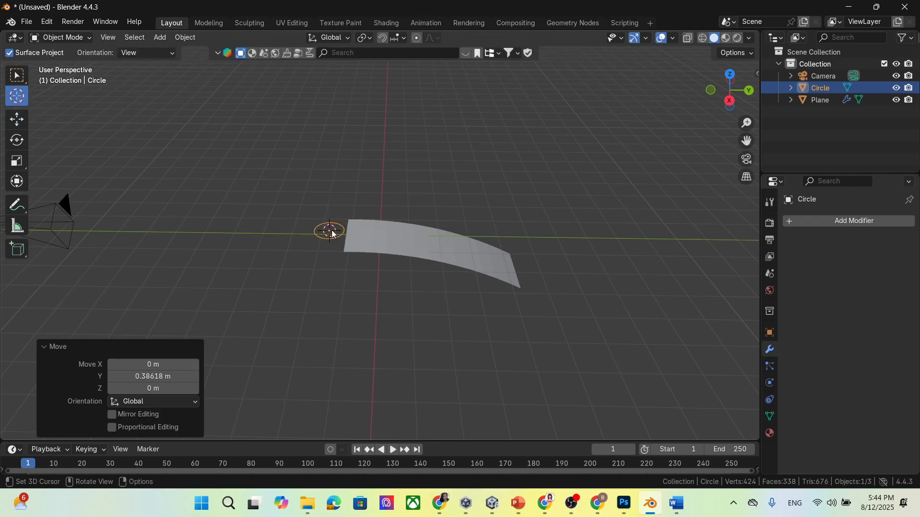
left_click(186, 37)
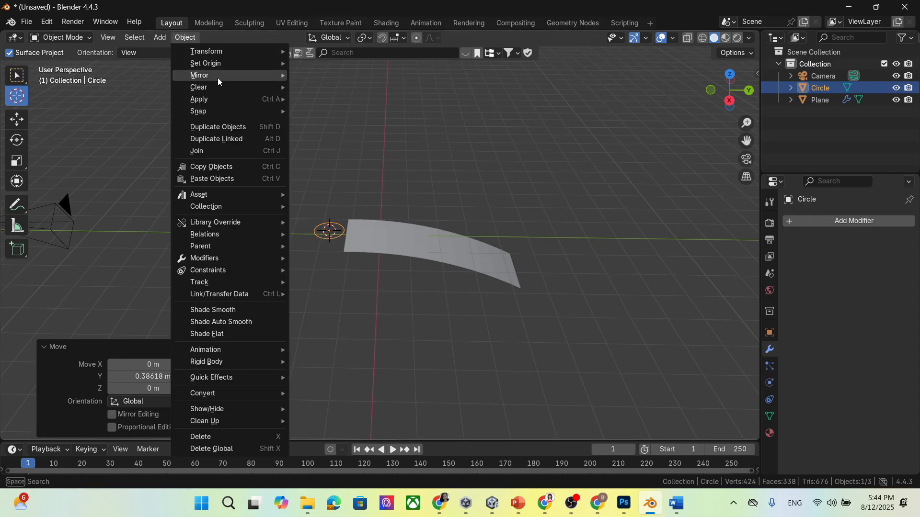
mouse_move(220, 62)
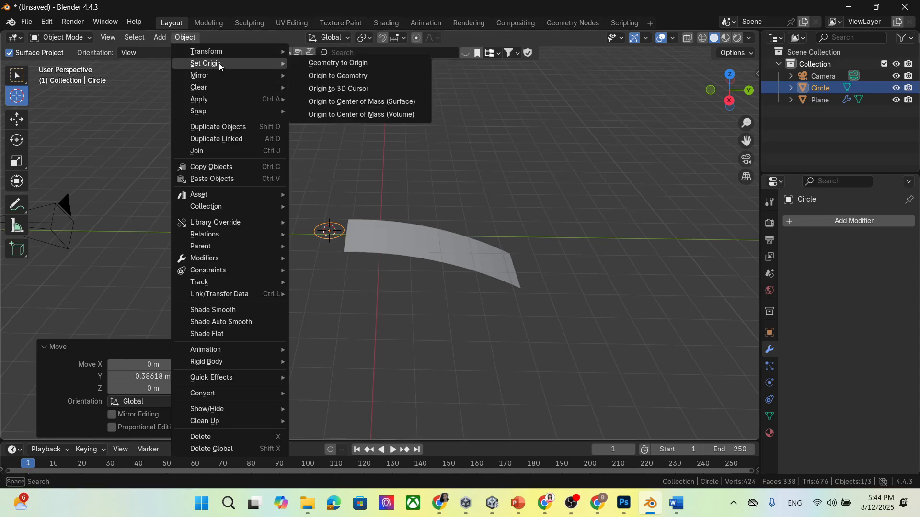
left_click(357, 88)
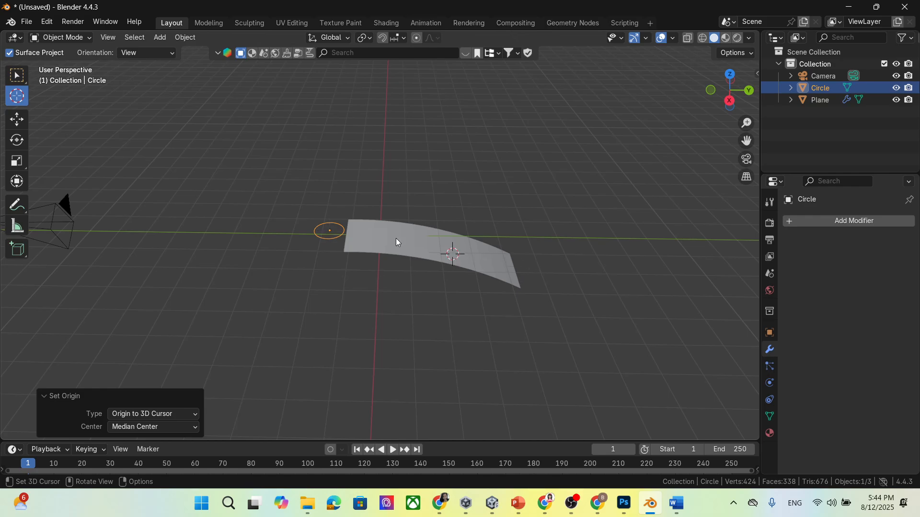
- Assign the circle as the offset object in the plane's Array modifier
left_click(67, 39)
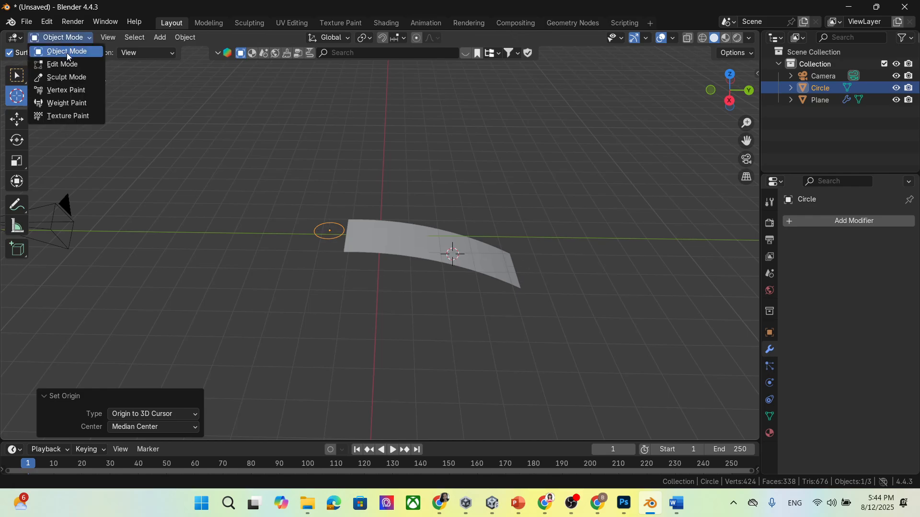
left_click(824, 105)
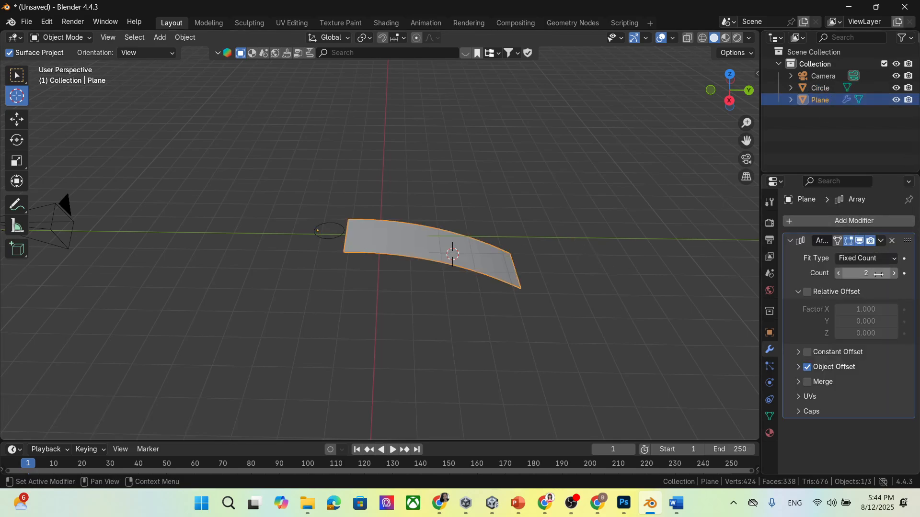
left_click(798, 368)
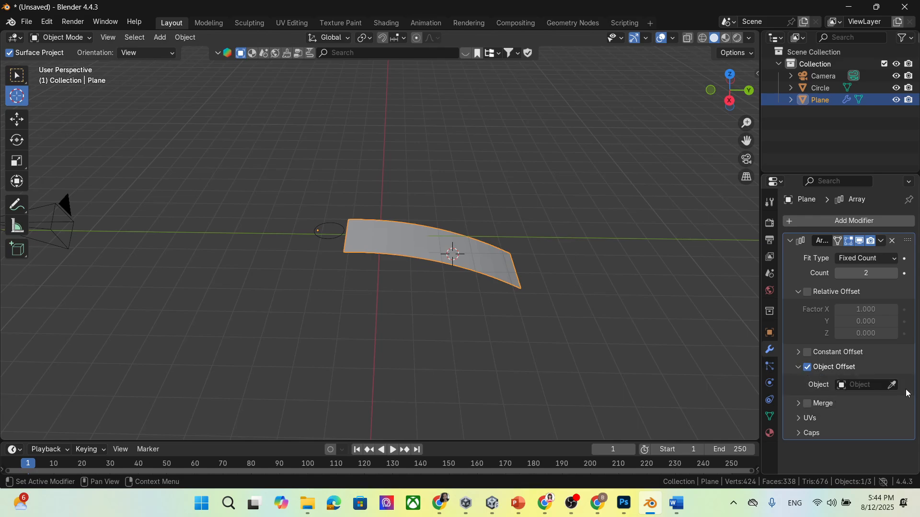
left_click(892, 386)
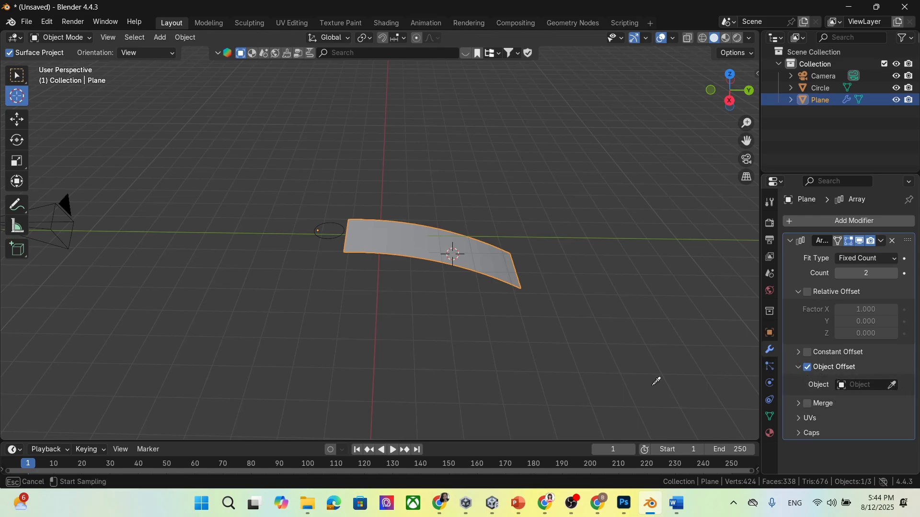
left_click(338, 234)
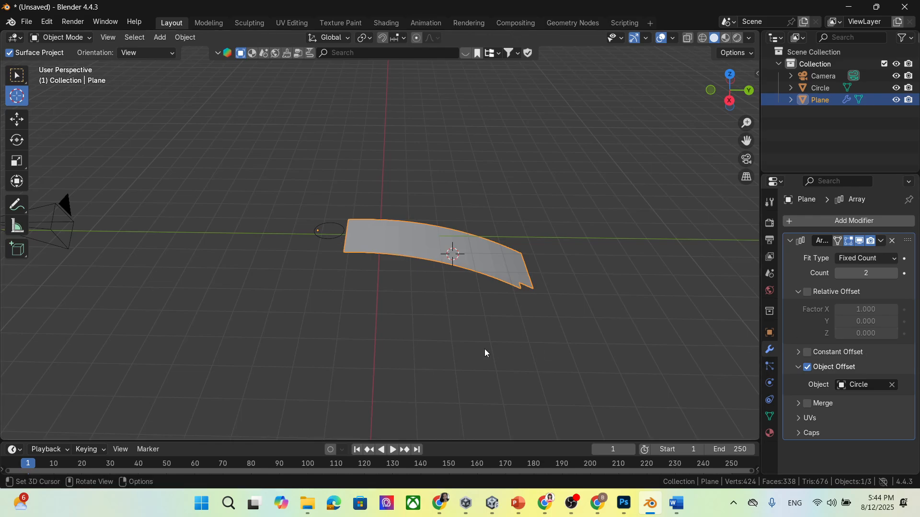
key("r")
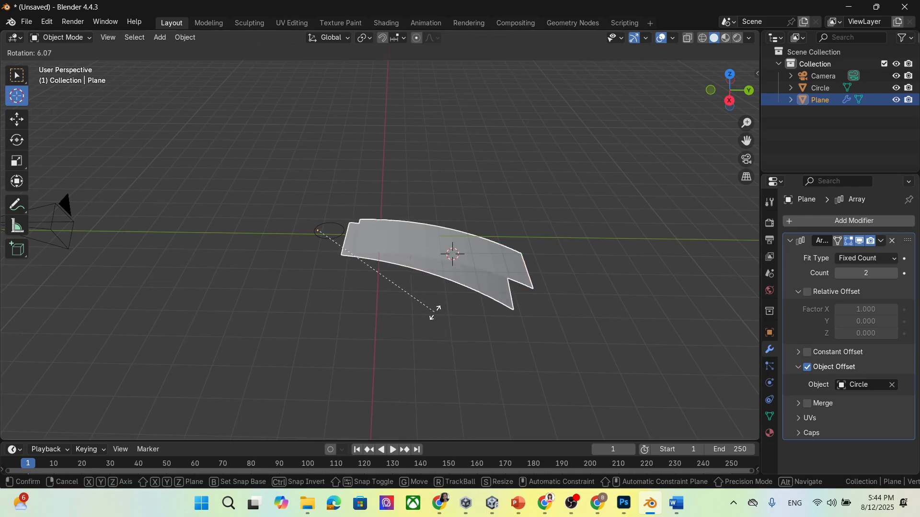
key("z")
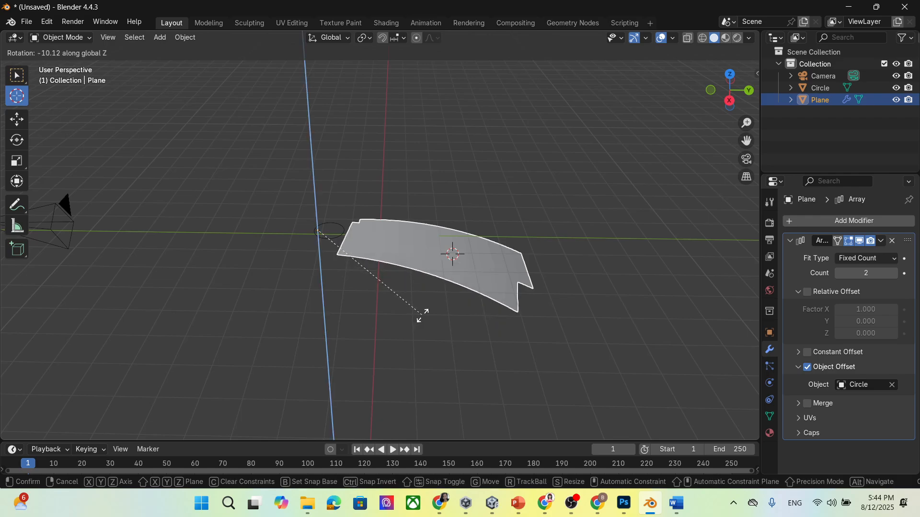
right_click(149, 322)
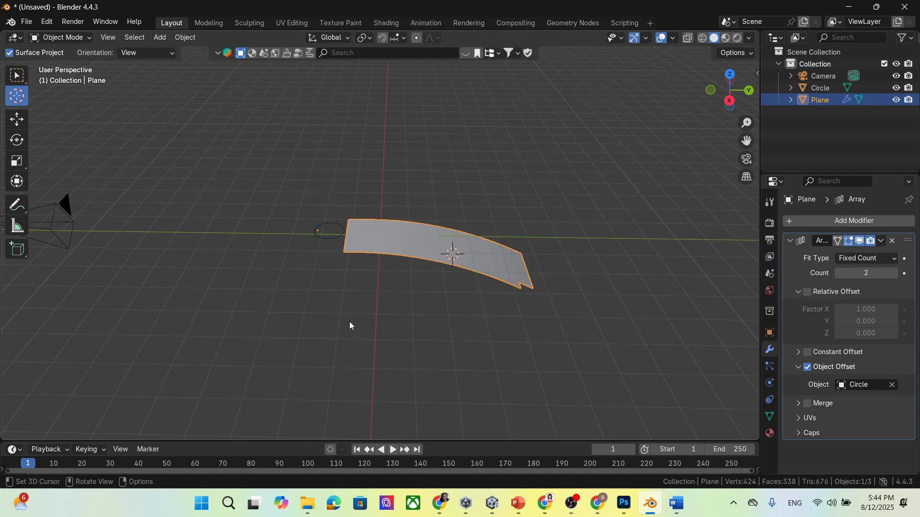
- Set the plane's array count to 5 and rotate the plane about -70.8° around global Z to fan out the blades
left_click(876, 272)
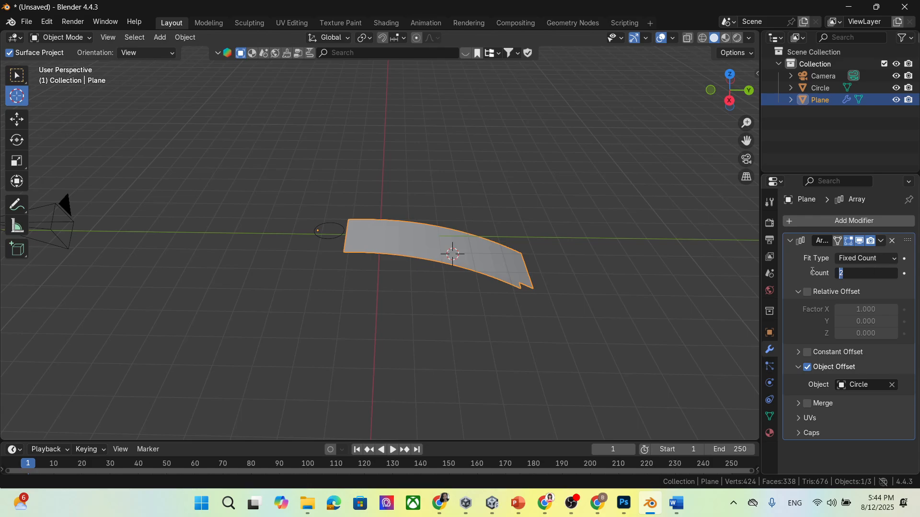
key("Return")
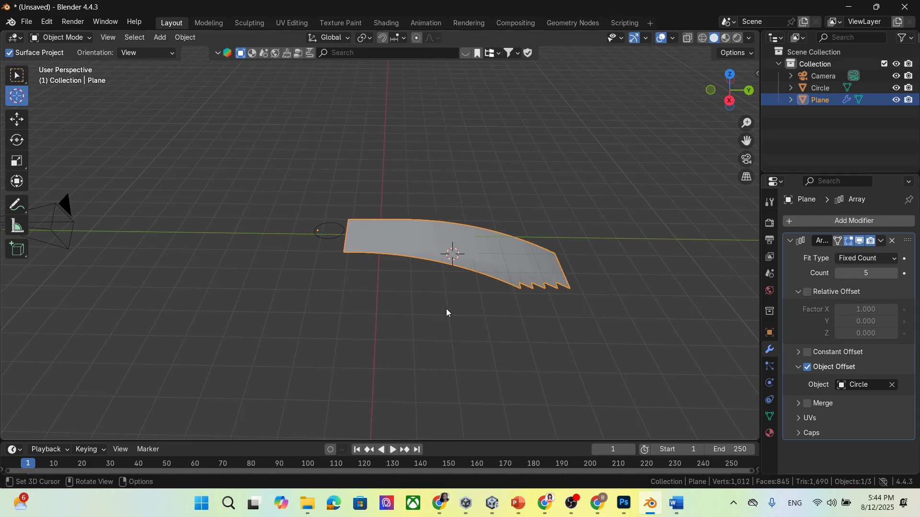
key("r")
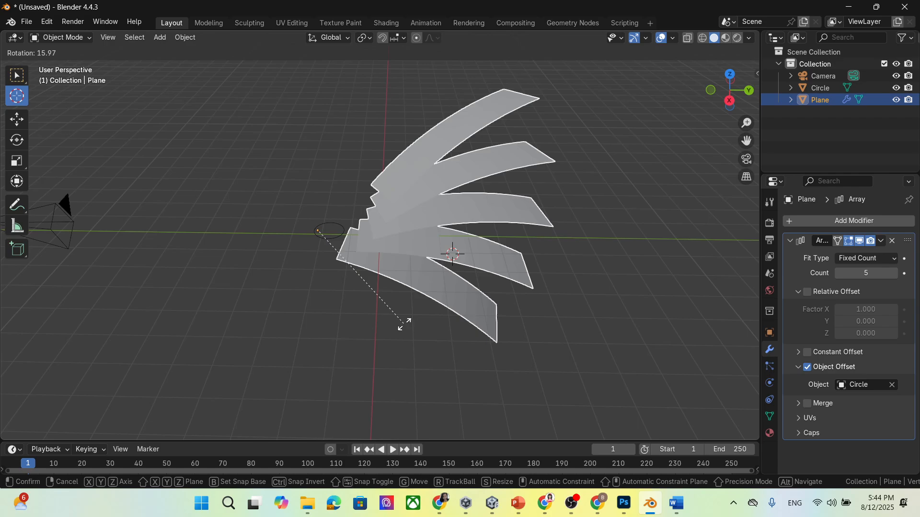
key("z")
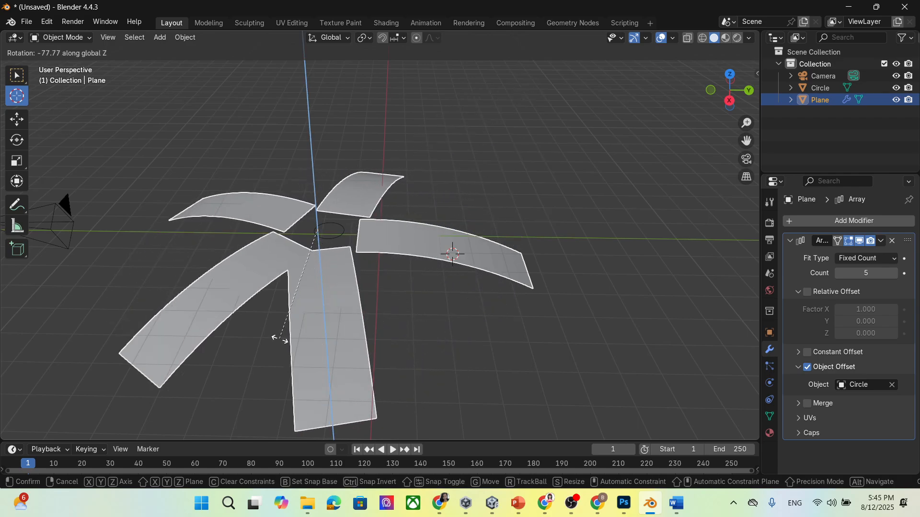
left_click(294, 334)
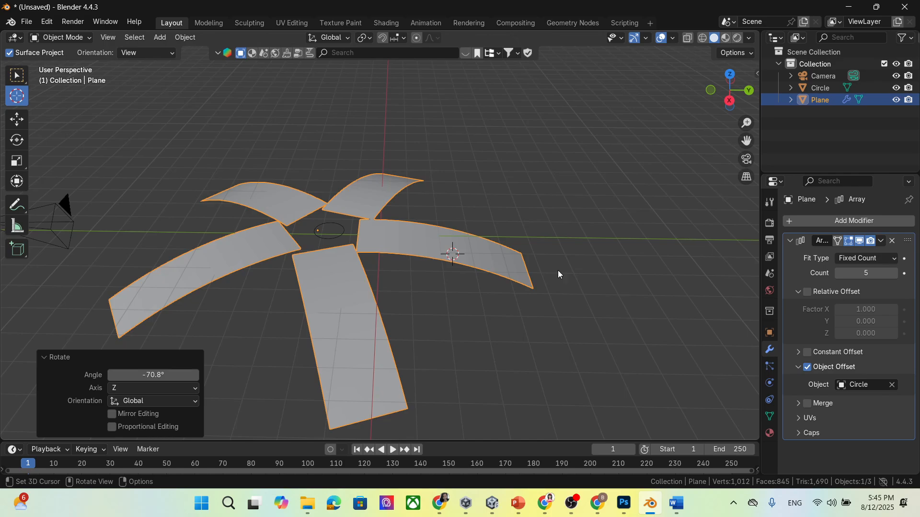
scroll(551, 277, "down", 2)
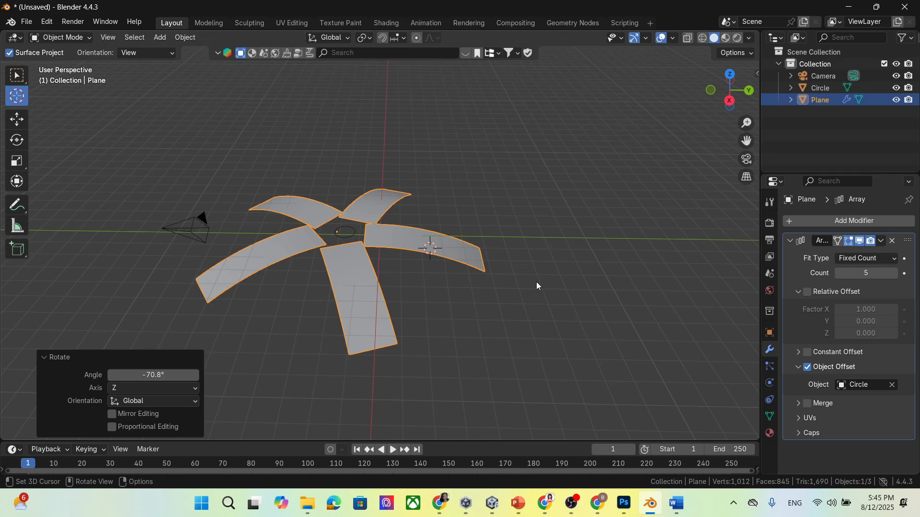
- Rename the arrayed plane object as treeLeaves
double_click(823, 100)
type("treeLeaves")
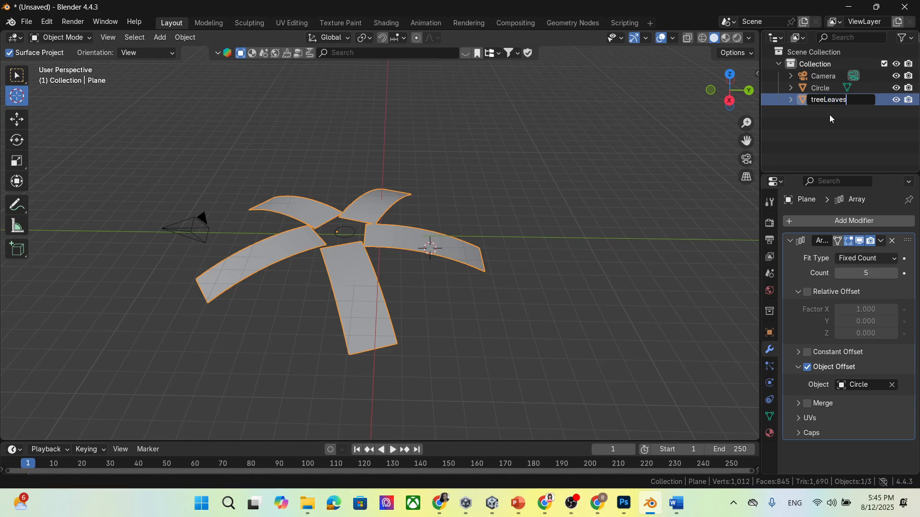
key("Return")
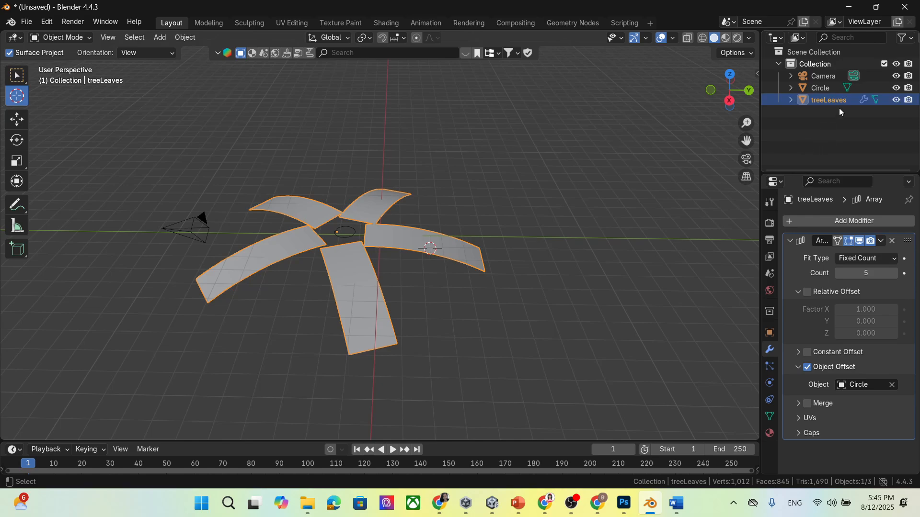
- Paste a copy of the leaves, try raising the original treeLeaves along Z, and undo the moves
key("ctrl+v")
left_click(837, 114)
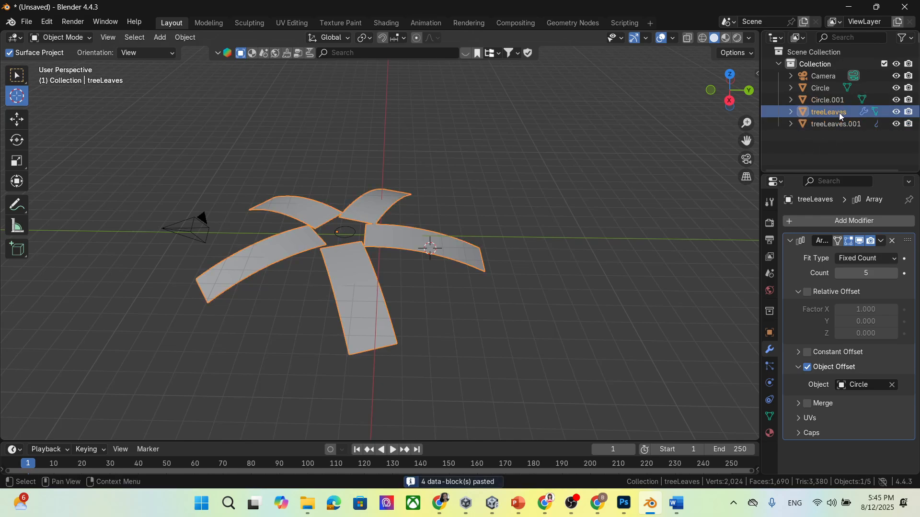
left_click(17, 119)
mouse_move(338, 190)
left_mouse_down()
mouse_move(336, 165)
mouse_move(335, 178)
left_mouse_up()
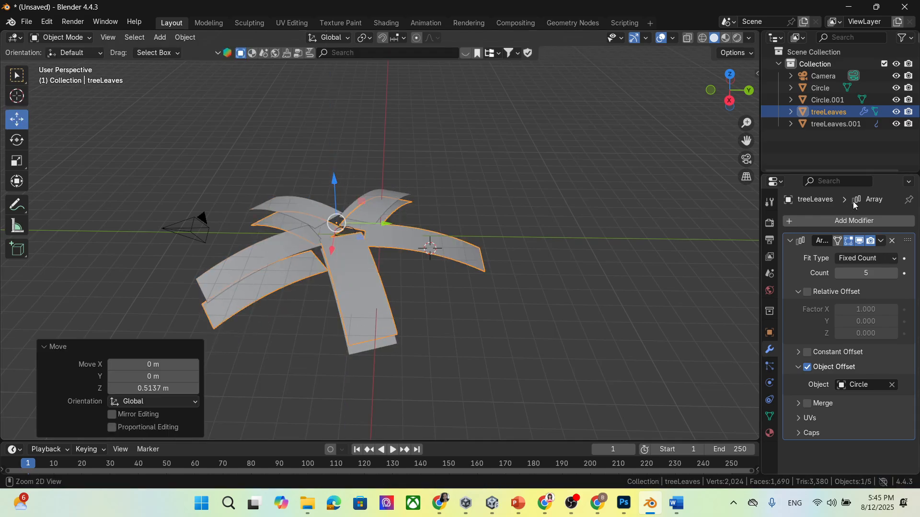
key("ctrl+z")
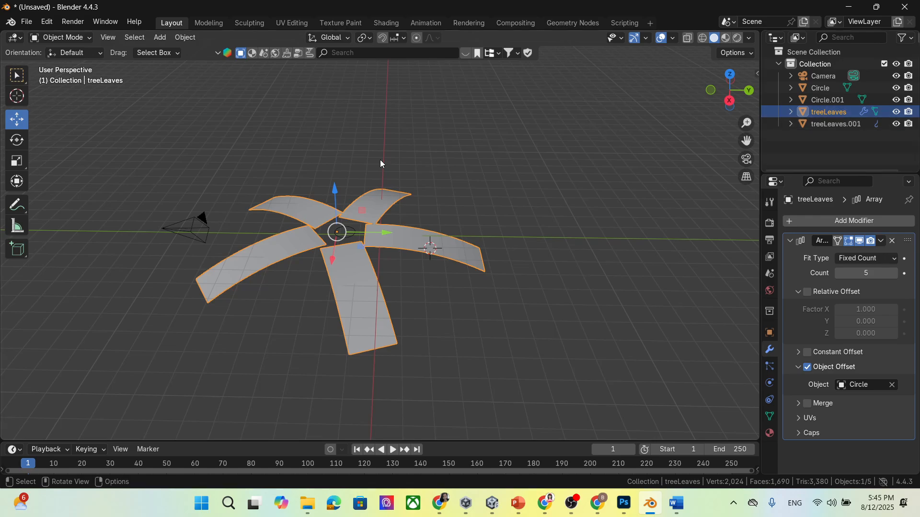
left_click_drag(335, 193, 329, 159)
key("ctrl+z")
- Delete the pasted treeLeaves.001 copy and apply the Array modifier on the original treeLeaves
left_click(847, 125)
key("Delete")
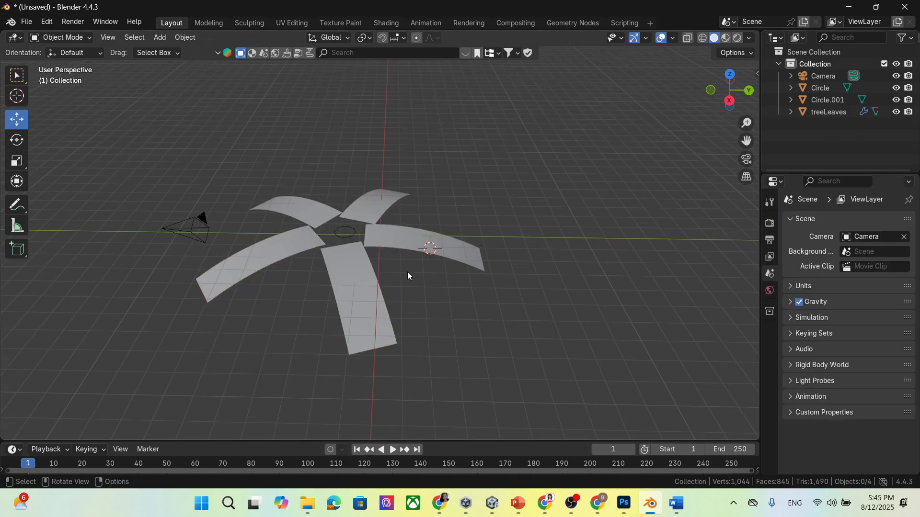
left_click(360, 269)
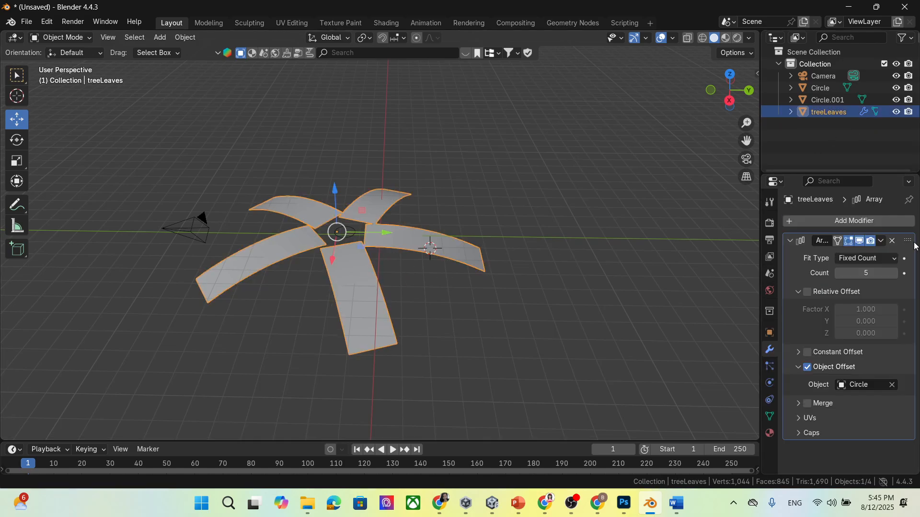
left_click(882, 241)
left_click(857, 254)
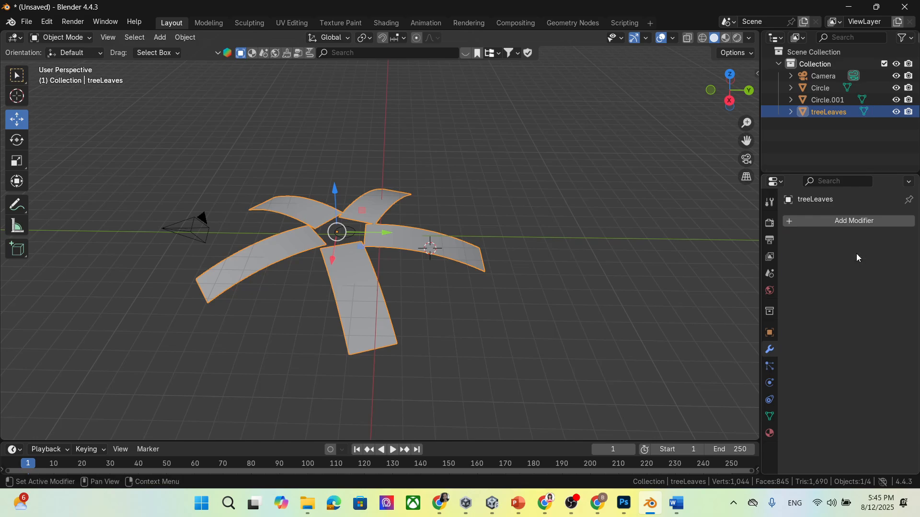
- Duplicate treeLeaves in place by copying and pasting it
left_click(833, 128)
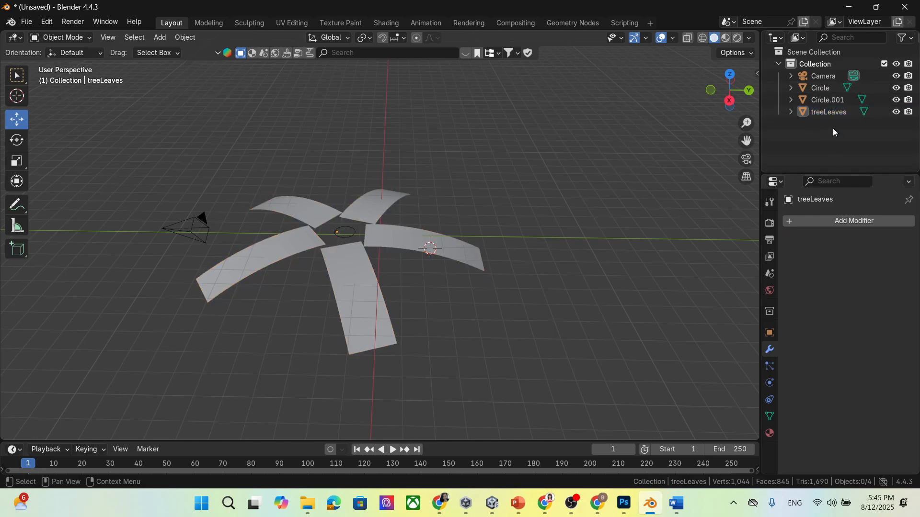
left_click(832, 113)
key("ctrl+c")
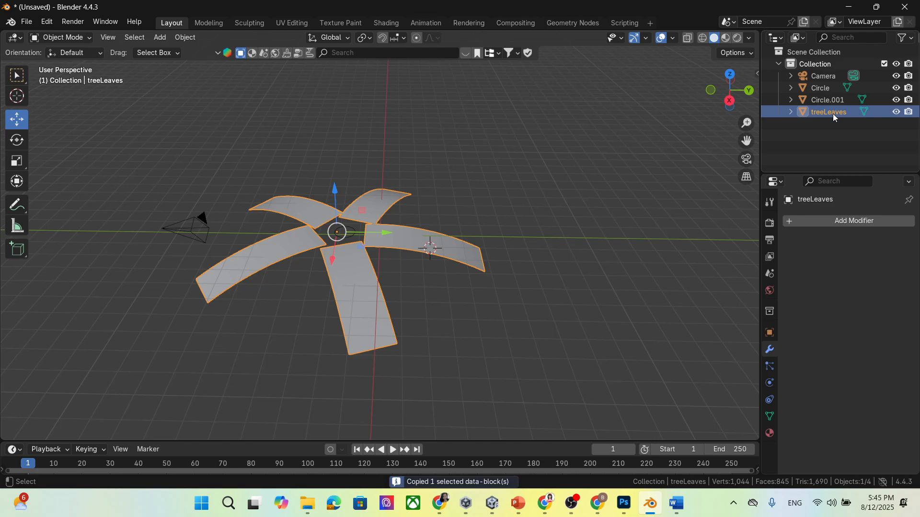
key("ctrl+v")
- Try raising the treeLeaves duplicate about 2.03 m along Z and rotating it, and undo both changes
left_click_drag(339, 190, 334, 148)
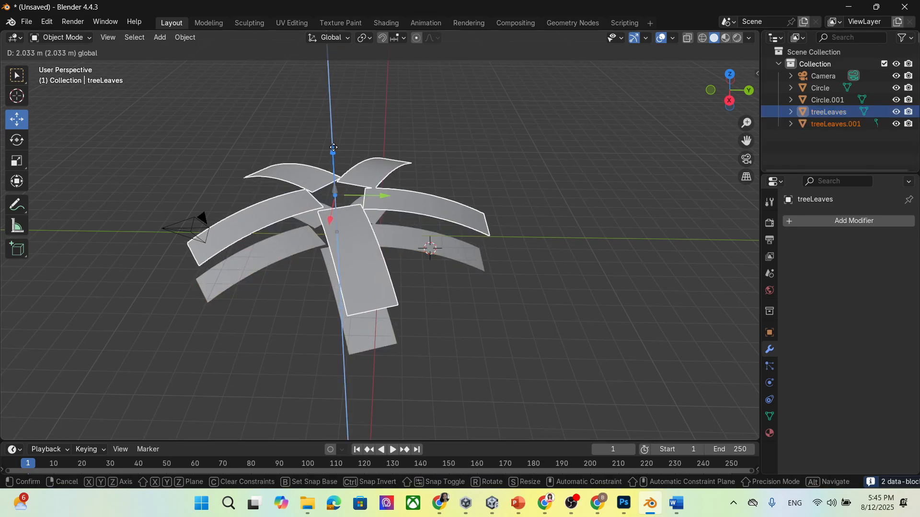
left_click(17, 140)
left_click_drag(358, 240, 370, 257)
key("ctrl+z")
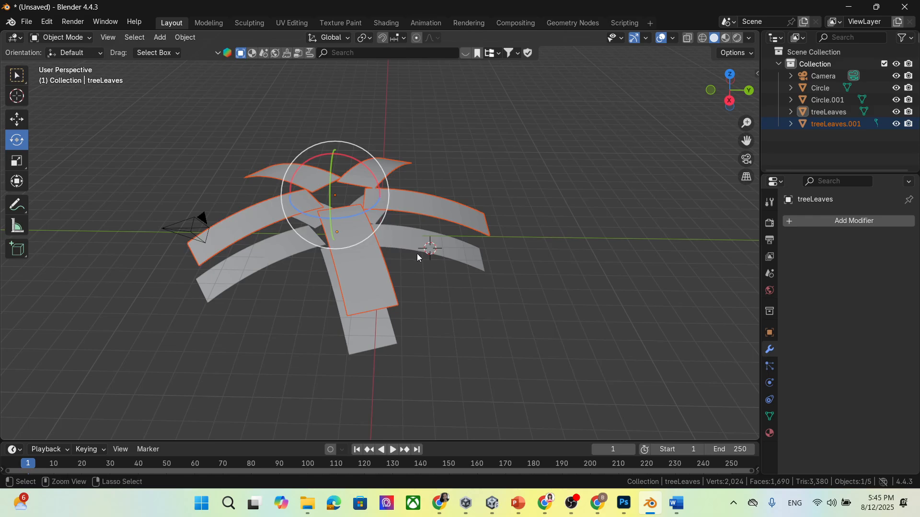
key("ctrl+z")
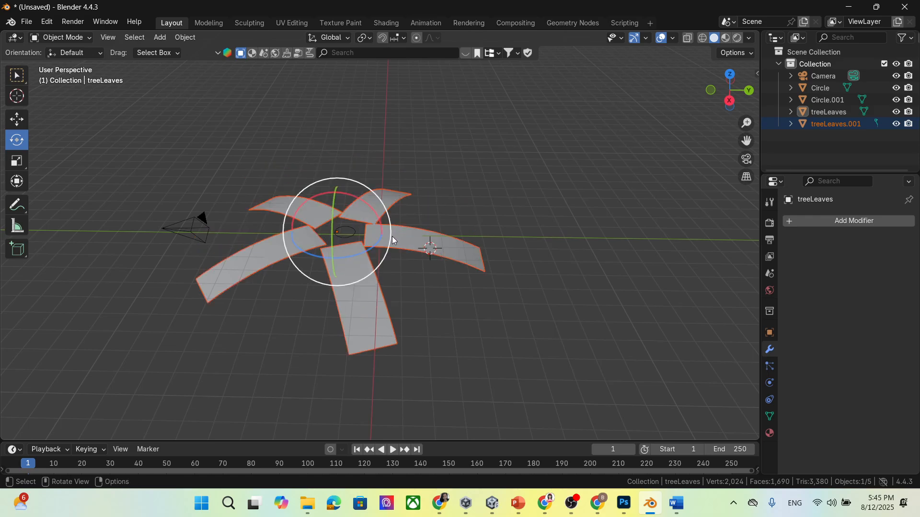
- Raise the duplicated leaf layer about 0.8 m along Z and rotate it -34.4° about the global Z axis
left_click(17, 120)
left_click_drag(337, 193, 331, 174)
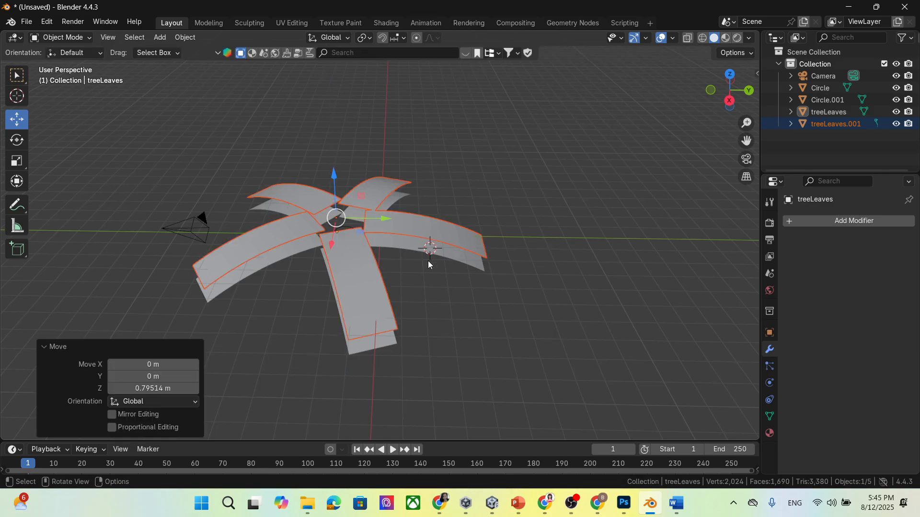
key("r")
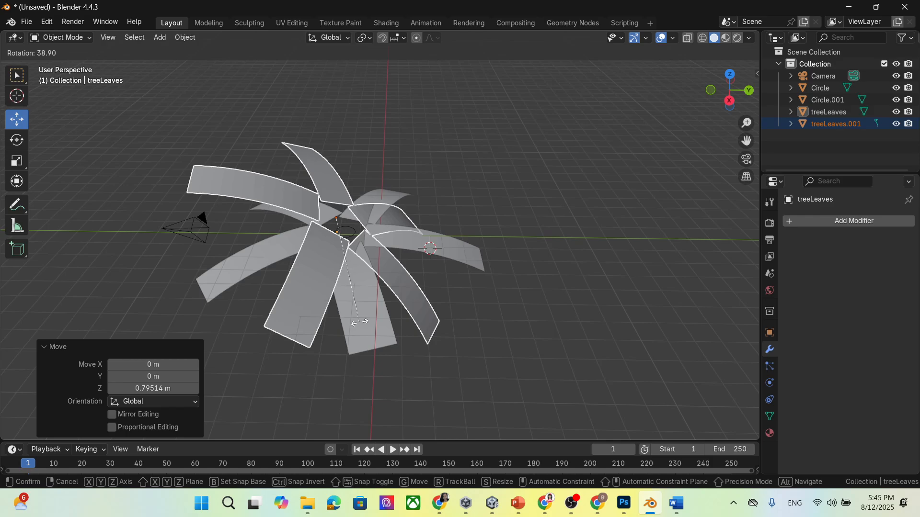
key("z")
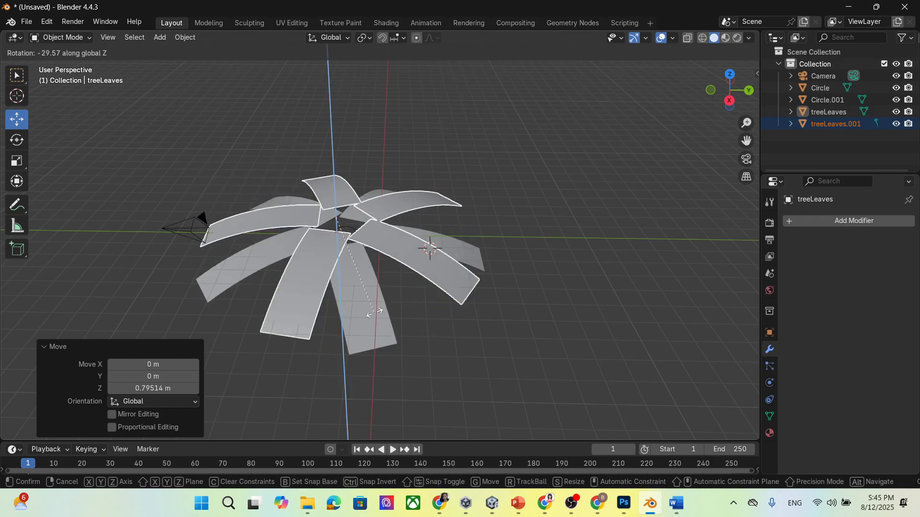
left_click(415, 312)
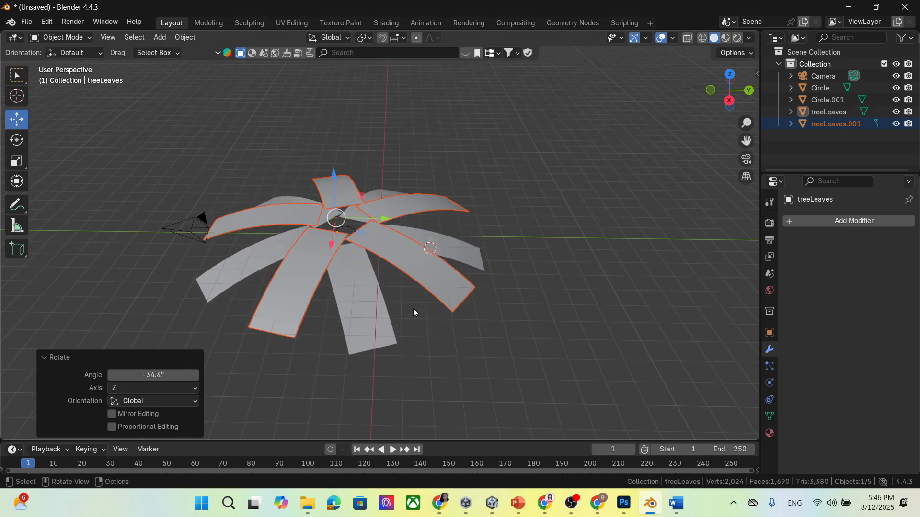
middle_click_drag(458, 386, 623, 357)
left_click(556, 223)
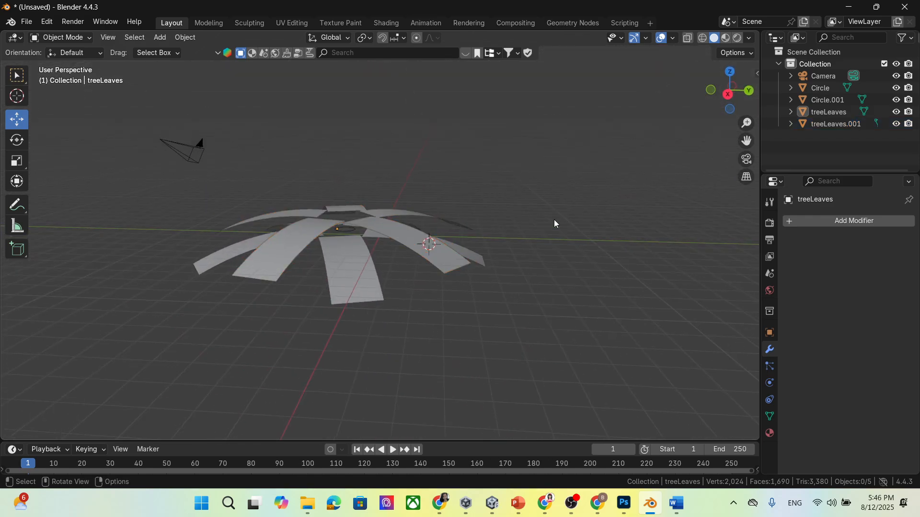
left_click(365, 226)
left_click(550, 242)
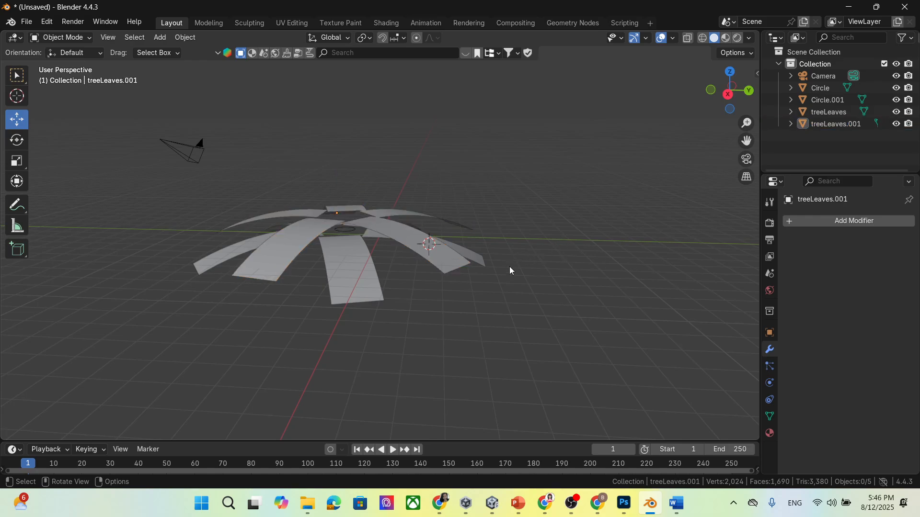
- Add a cylinder mesh and move it about -4.61 m along Y and 1.37 m along Z, up towards the leaf crown
middle_click_drag(510, 266, 434, 314)
left_click_drag(746, 141, 763, 52)
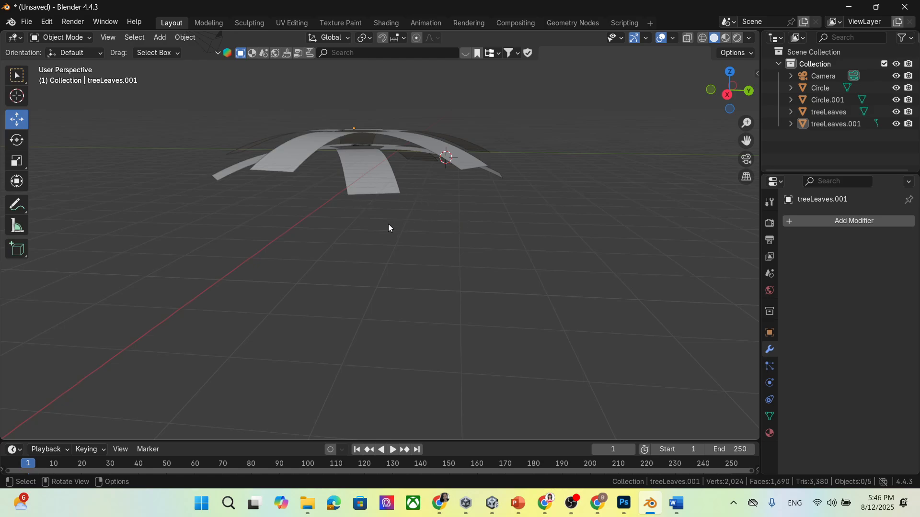
left_click(160, 38)
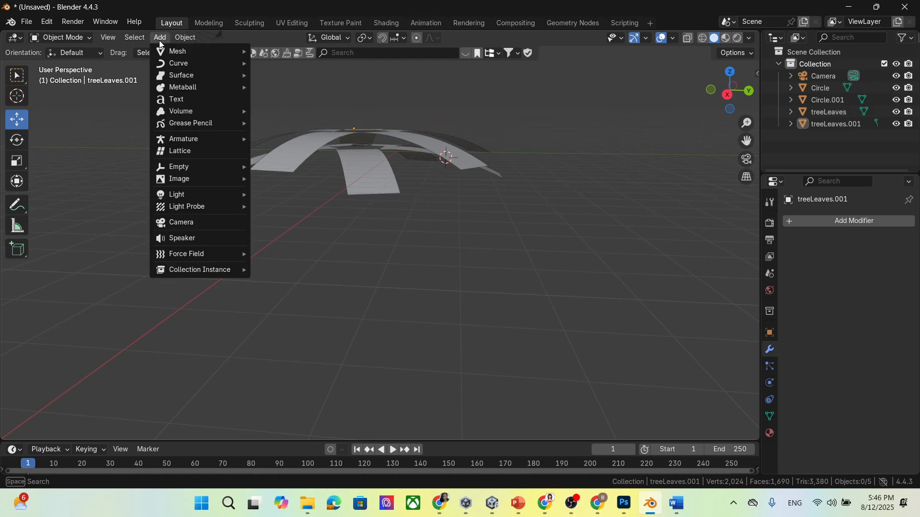
mouse_move(188, 50)
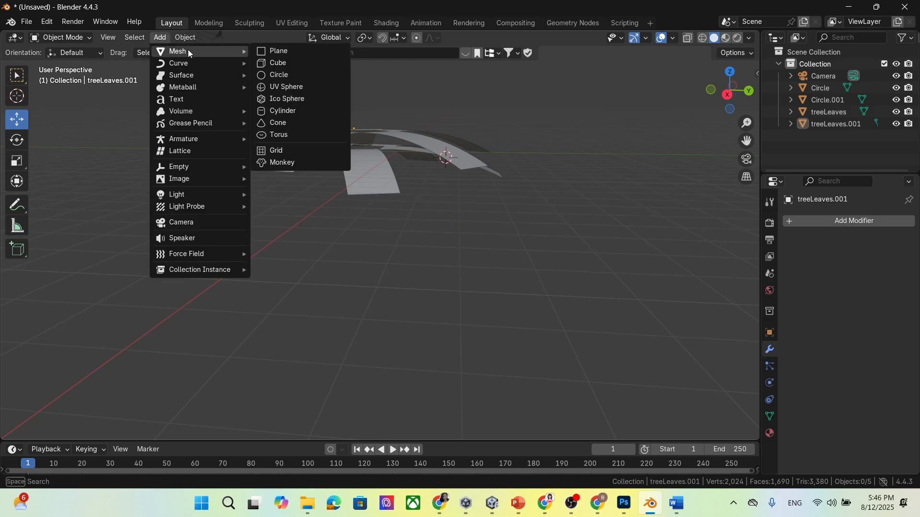
left_click(297, 110)
left_click_drag(447, 106, 399, 183)
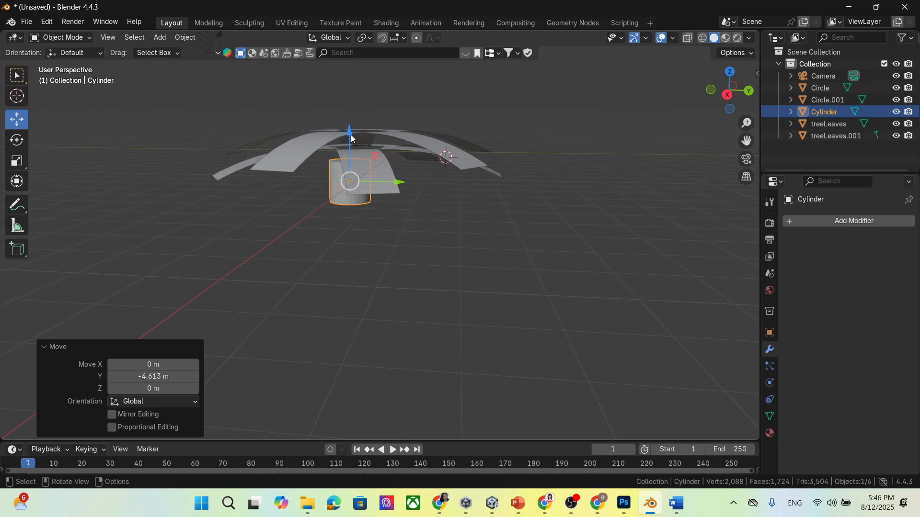
left_click_drag(350, 130, 348, 102)
- Centre the cylinder in the leaf ring by moving it about -0.79 m along X and 0.42 m along Y
middle_click_drag(409, 267, 377, 311)
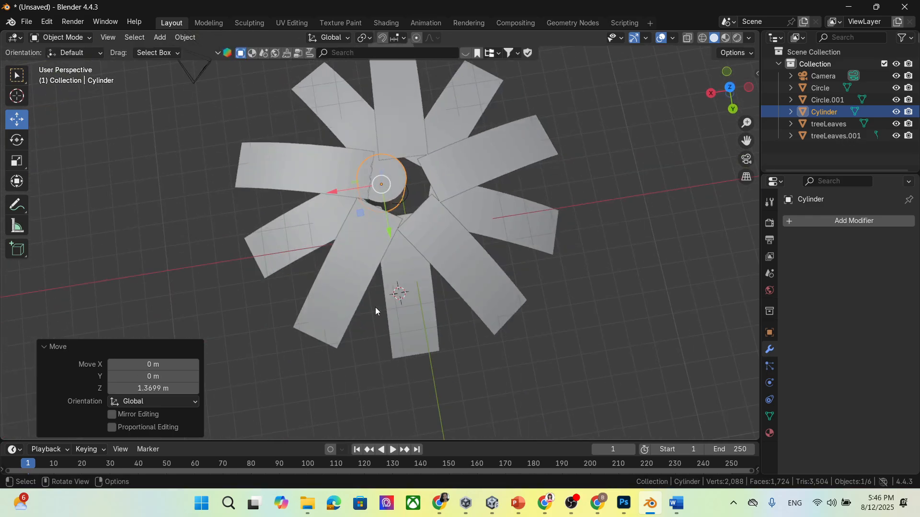
left_click_drag(336, 192, 354, 190)
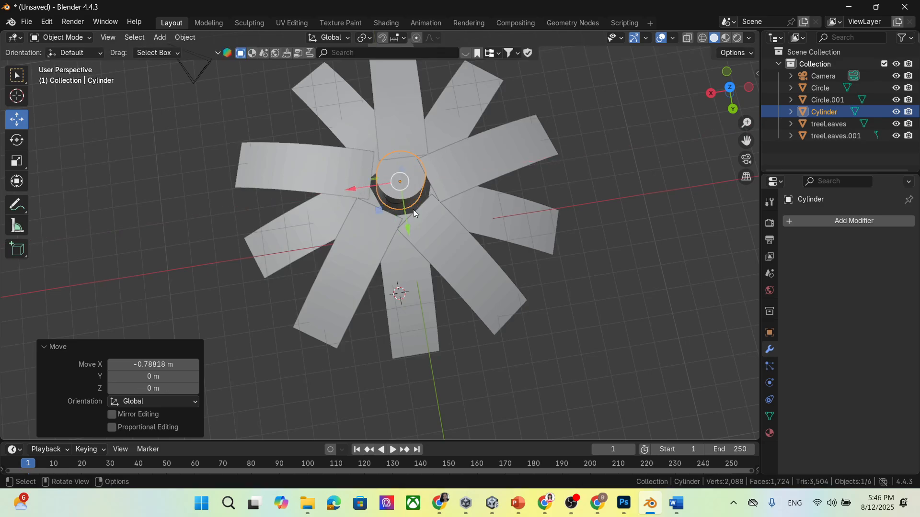
left_click_drag(405, 225, 406, 242)
- Extrude the cylinder's bottom face about 8.64 m downward in Edit Mode to form the trunk
middle_click_drag(551, 297, 585, 205)
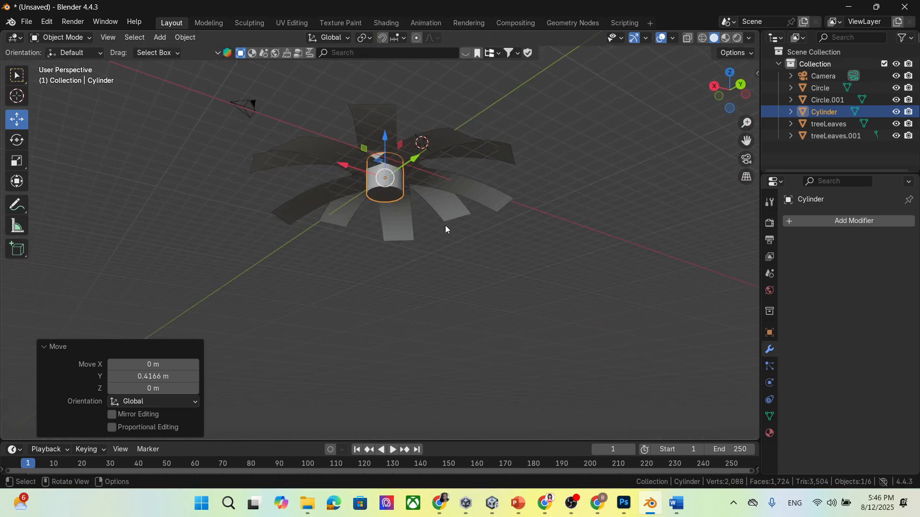
left_click(88, 39)
left_click(84, 64)
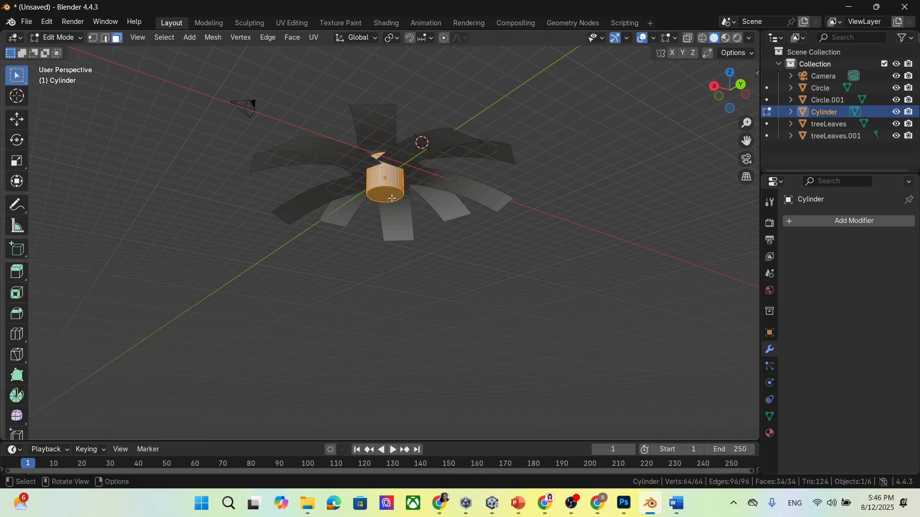
left_click(387, 196)
key("e")
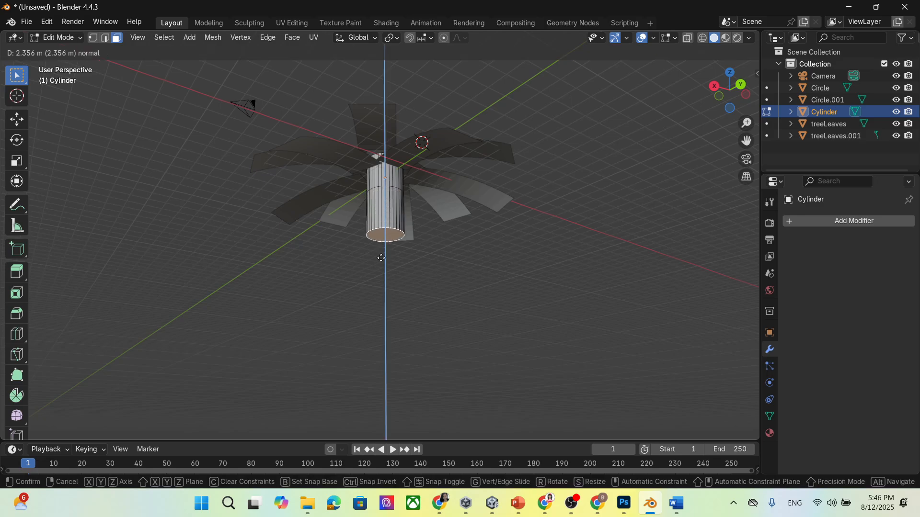
left_click(469, 299)
middle_click_drag(474, 317, 538, 354)
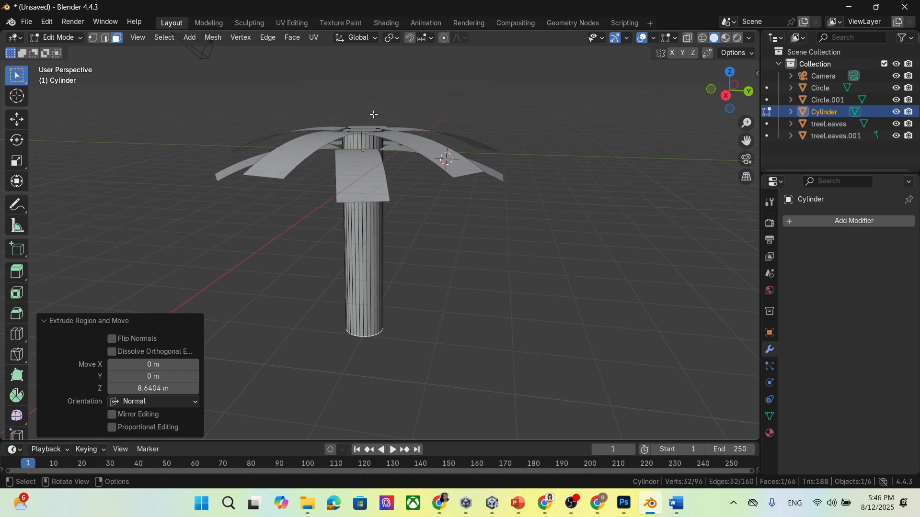
left_click(32, 24)
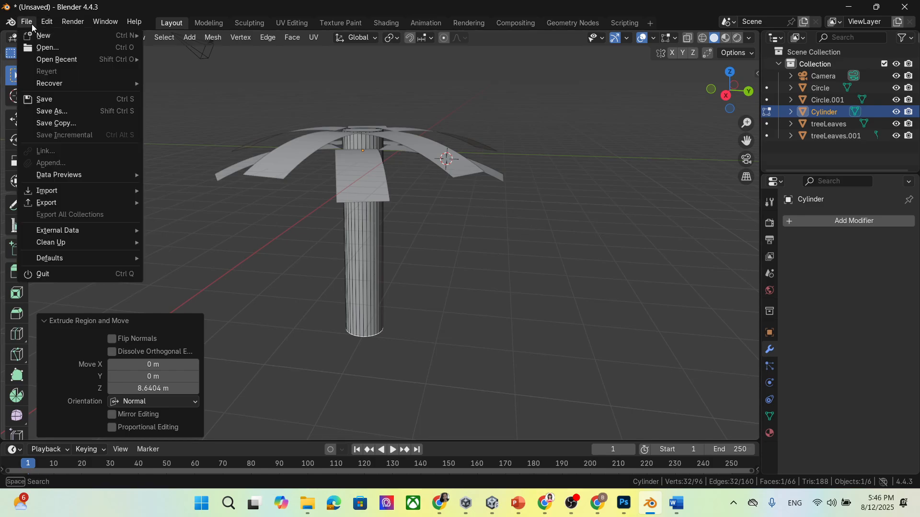
left_click(467, 214)
middle_click_drag(468, 214, 471, 255)
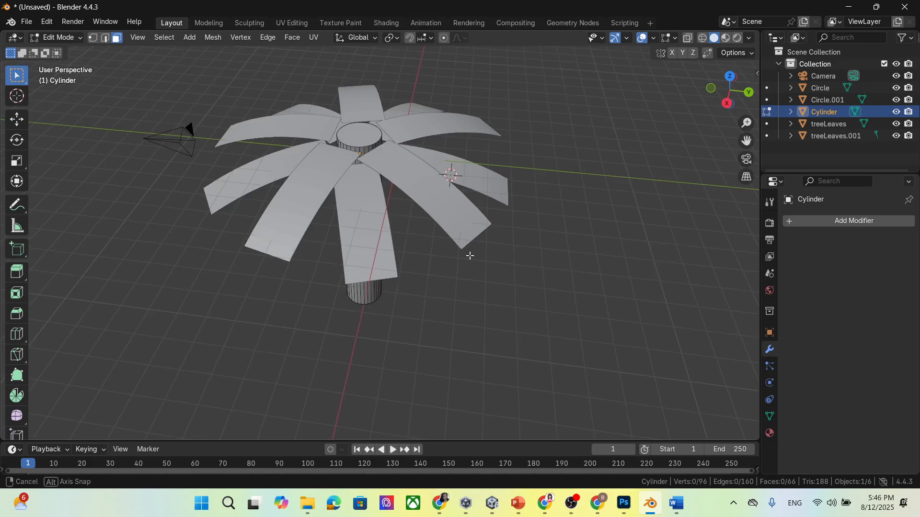
middle_click_drag(110, 119, 86, 81)
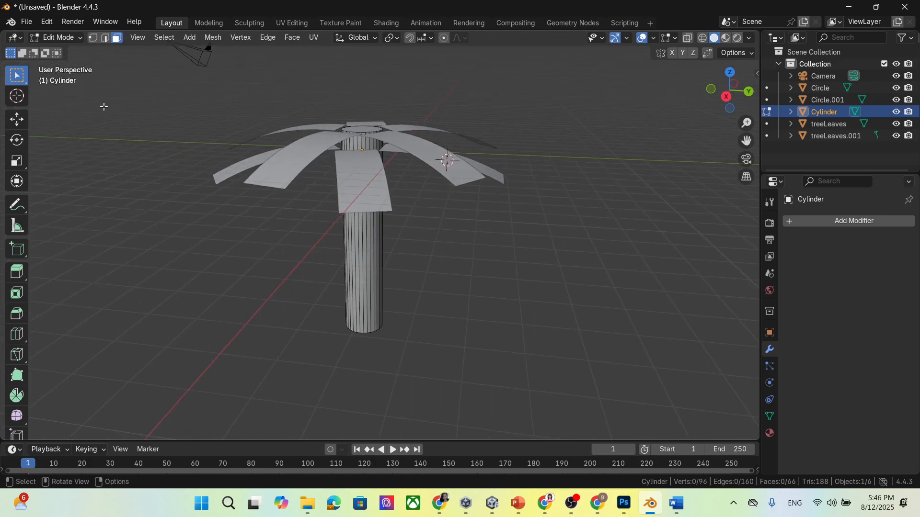
- Export the tree as an FBX file named coconutTree.fbx into the C:\0_Ddrive\3d model folder
left_click(26, 23)
mouse_move(88, 203)
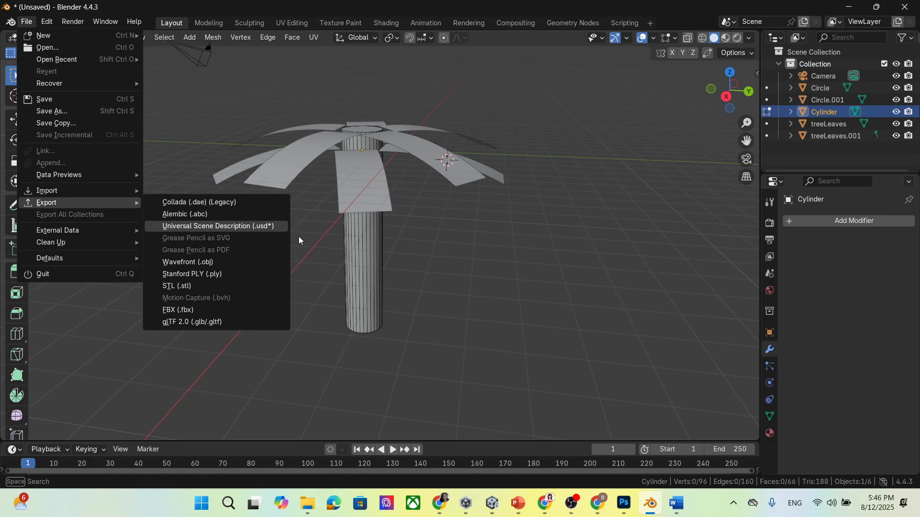
left_click(217, 309)
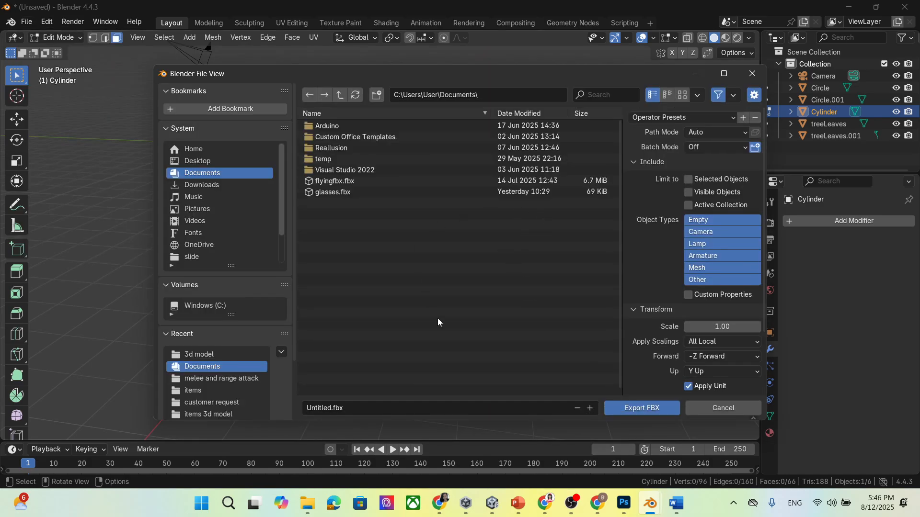
left_click(356, 412)
left_click_drag(333, 409, 283, 404)
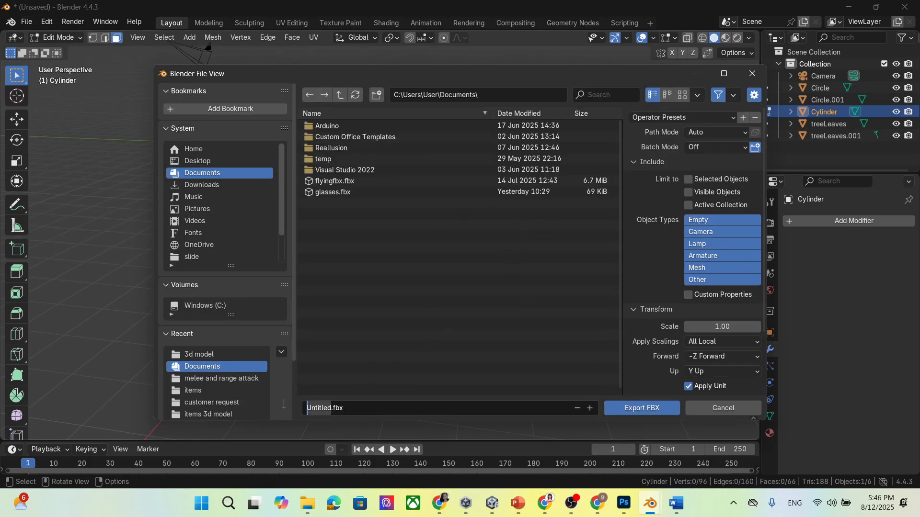
type("ol")
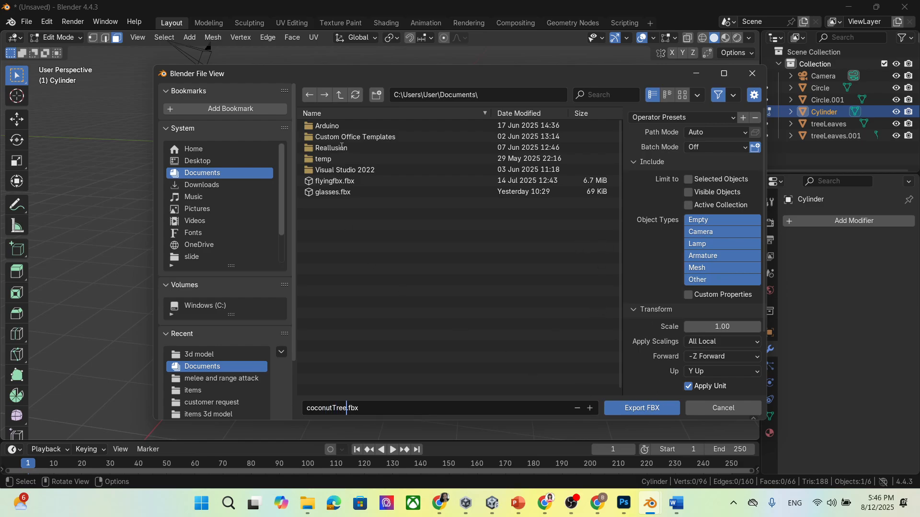
left_click(211, 355)
scroll(455, 353, "down", 5)
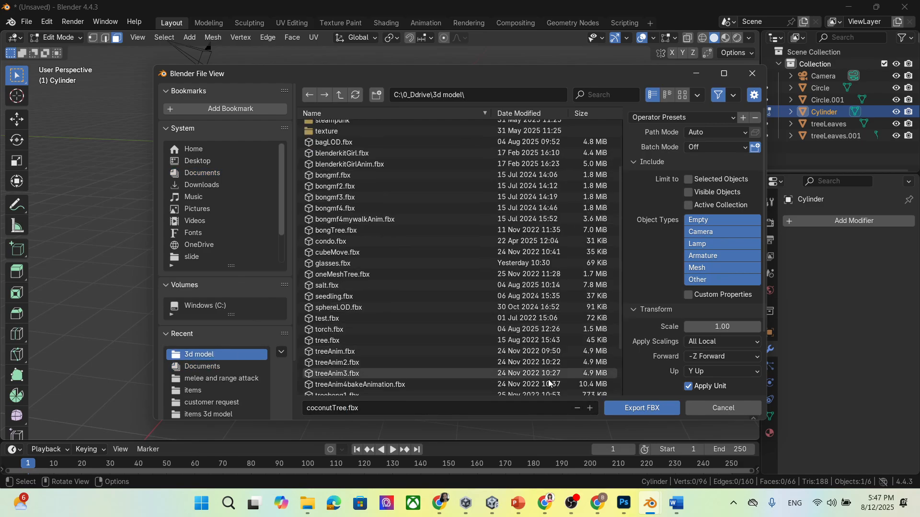
left_click(643, 412)
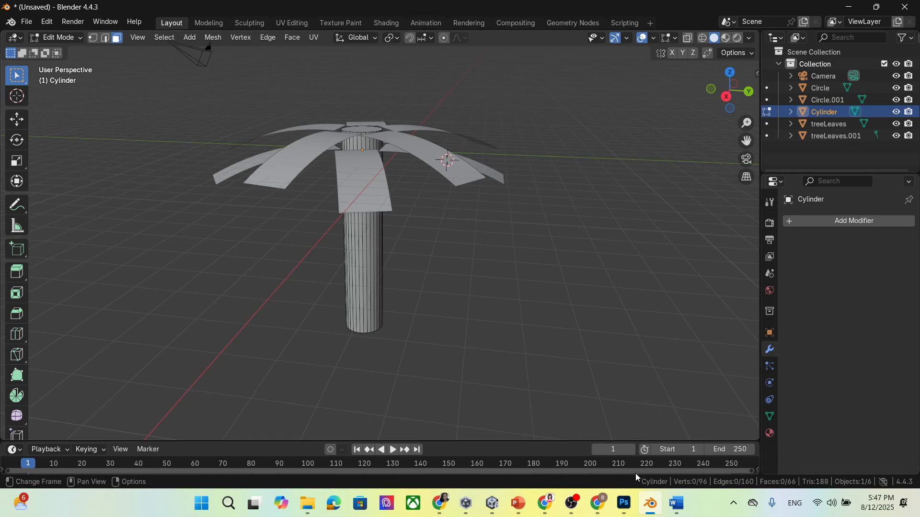
- Switch to the Unity textureMapping2025 project and bring up the File Explorer window showing the textu folder
mouse_move(575, 503)
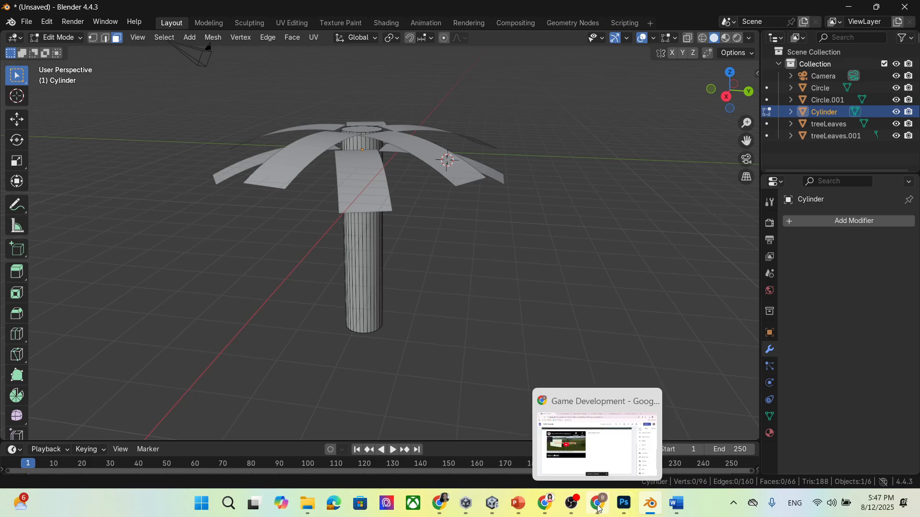
left_click(492, 504)
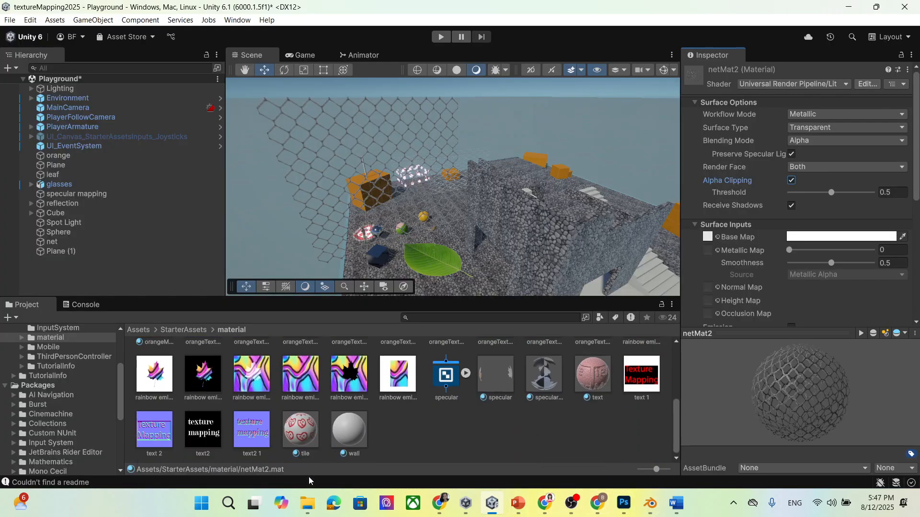
mouse_move(307, 503)
left_click(427, 441)
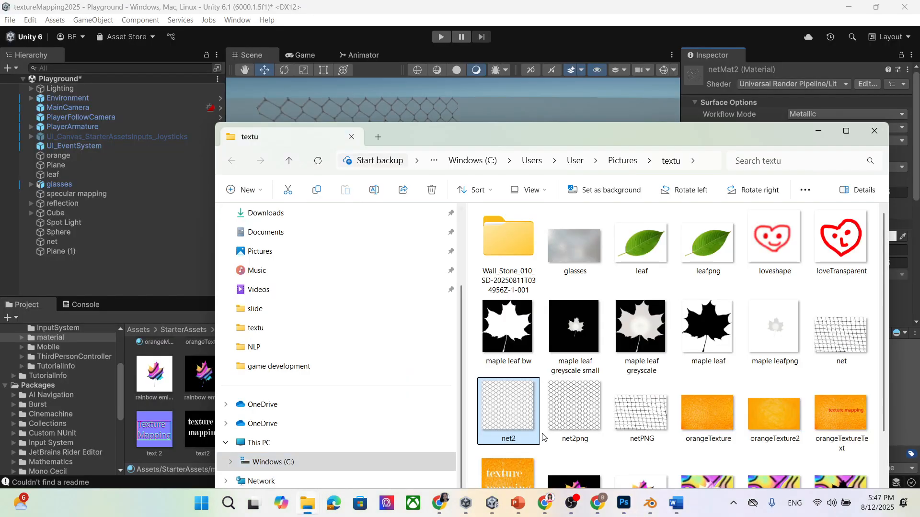
scroll(634, 280, "down", 1)
scroll(705, 299, "up", 1)
scroll(707, 298, "down", 1)
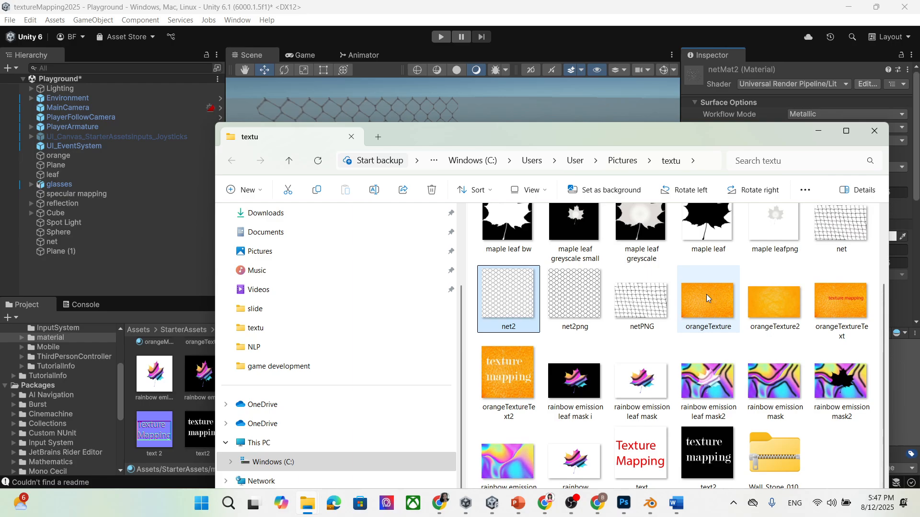
scroll(706, 294, "up", 1)
scroll(706, 292, "down", 2)
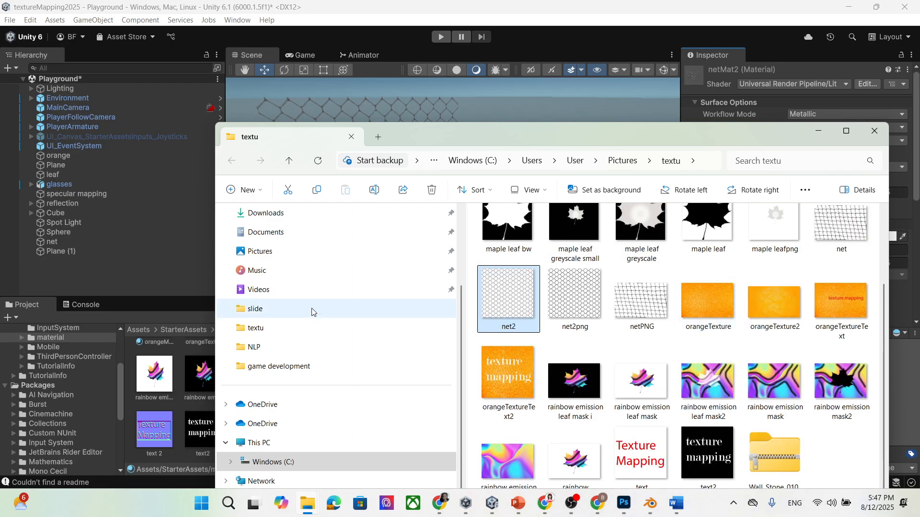
- Browse File Explorer to C:\0_Ddrive\3d model and locate coconutTree.fbx
left_click(336, 465)
left_click_drag(485, 137, 488, 88)
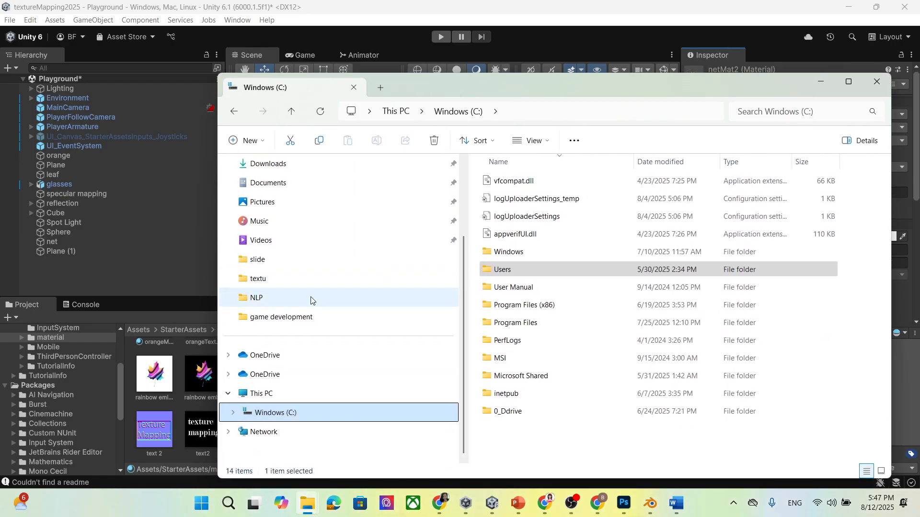
scroll(314, 297, "up", 3)
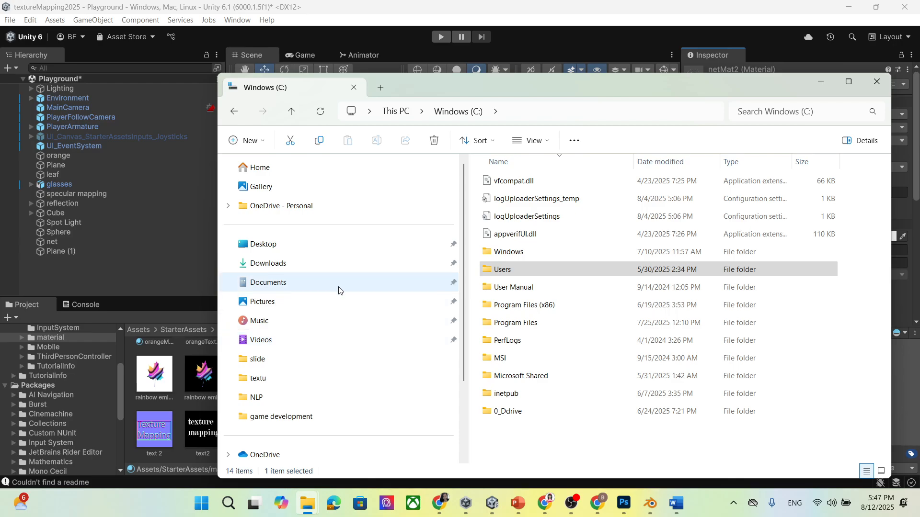
scroll(338, 297, "down", 3)
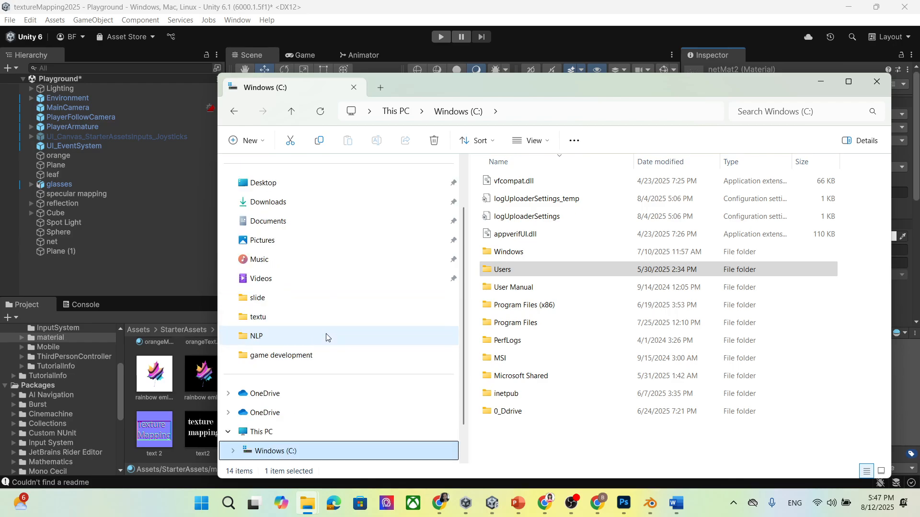
double_click(556, 412)
double_click(558, 205)
scroll(584, 230, "down", 10)
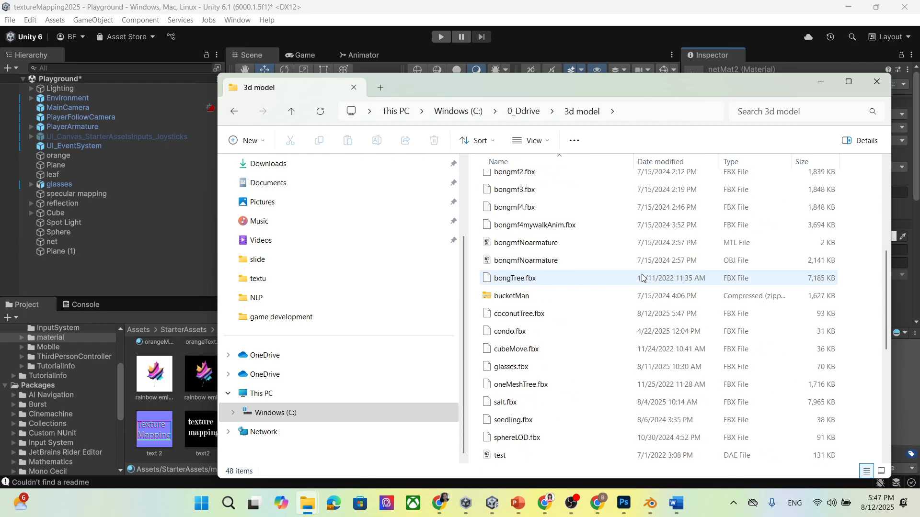
scroll(642, 278, "up", 4)
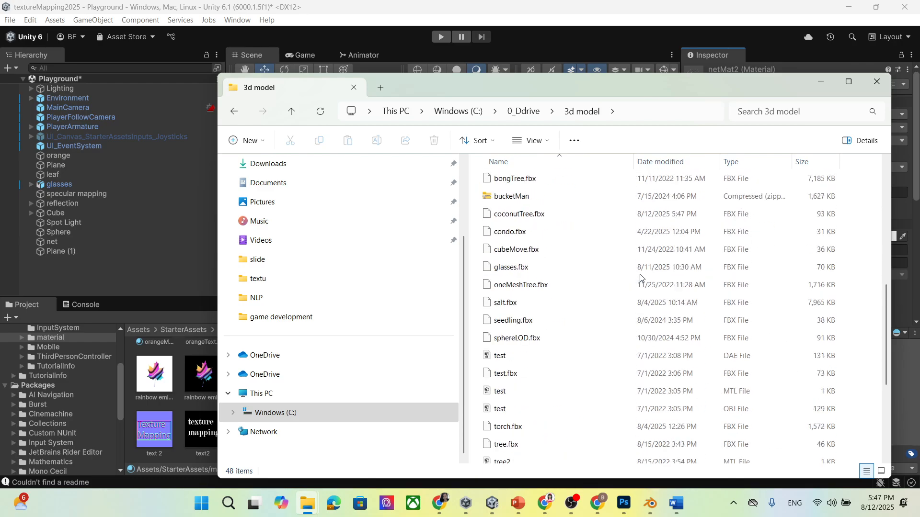
- Import coconutTree.fbx from the 3d model folder into the Assets folder of the Unity project
scroll(640, 278, "up", 1)
left_click_drag(552, 269, 437, 448)
left_click_drag(91, 396, 41, 358)
left_click(37, 356)
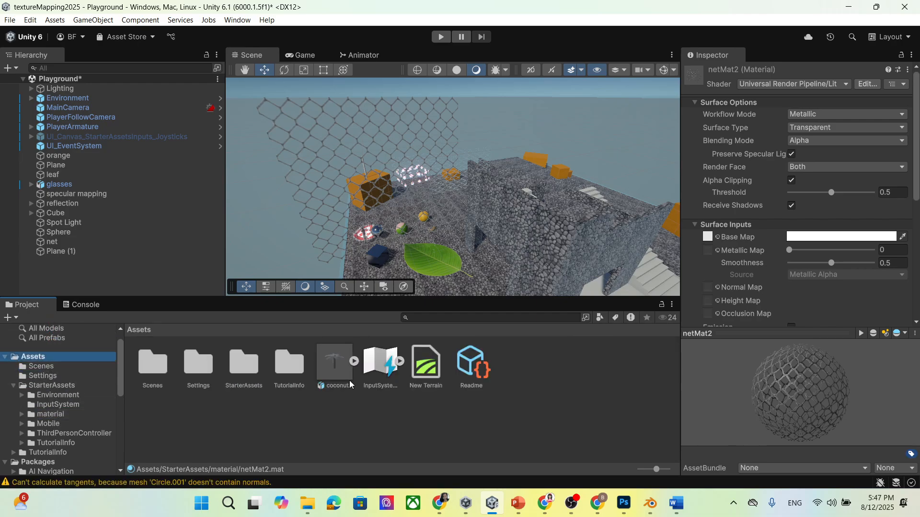
- Place the coconutTree model in the scene, raise it to about Y 10.17 and shift it to about X 12.61
left_click_drag(349, 380, 485, 218)
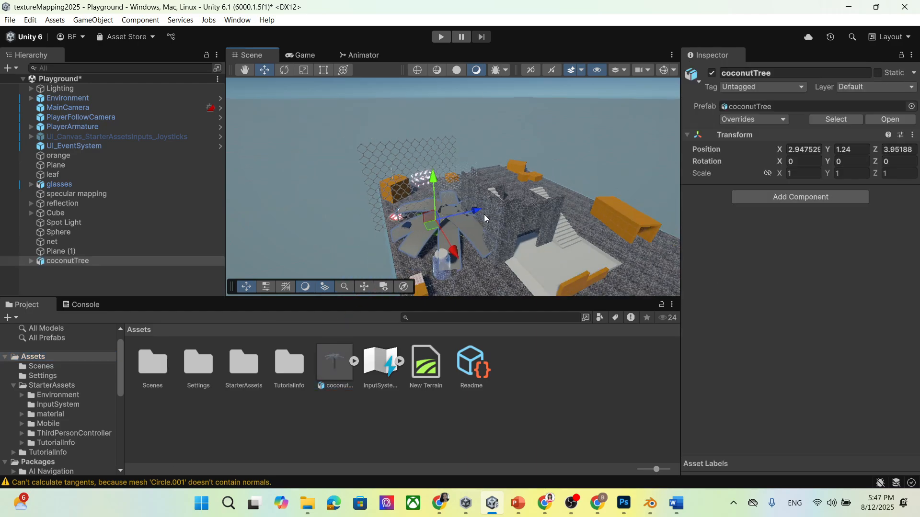
left_click_drag(433, 178, 431, 94)
right_click_drag(589, 259, 354, 221)
middle_click_drag(355, 220, 426, 229)
scroll(449, 196, "down", 8)
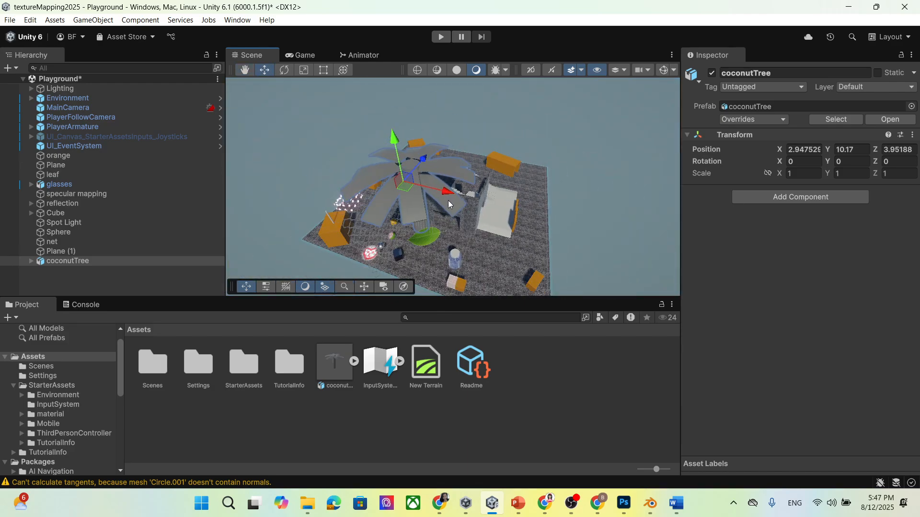
left_click_drag(467, 200, 570, 235)
right_click_drag(622, 254, 579, 362)
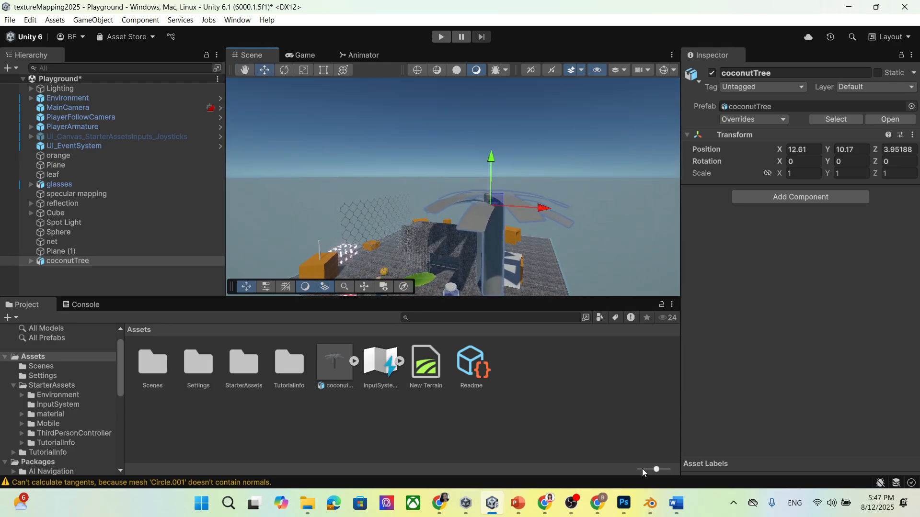
- Switch to Chrome and run a Google image search for "coconut tree leaf texture" in a new tab
left_click(598, 503)
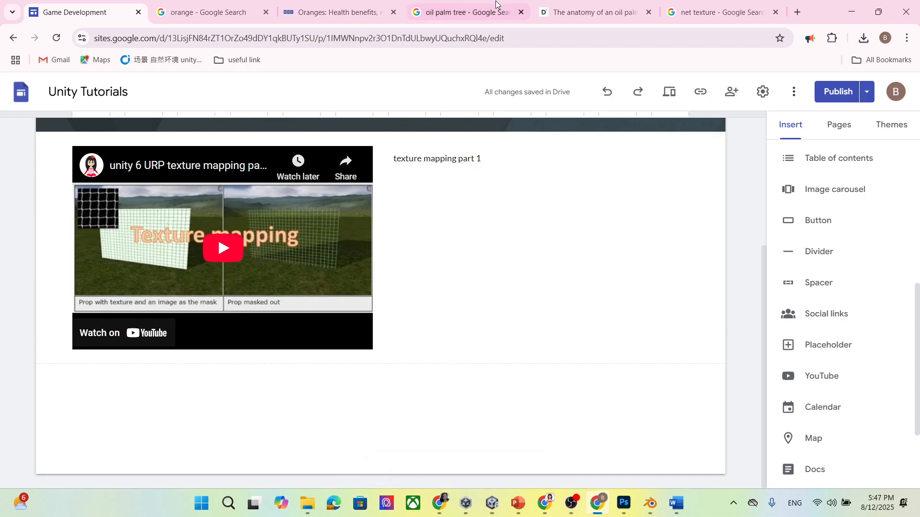
left_click(798, 14)
type("c")
type("oconu")
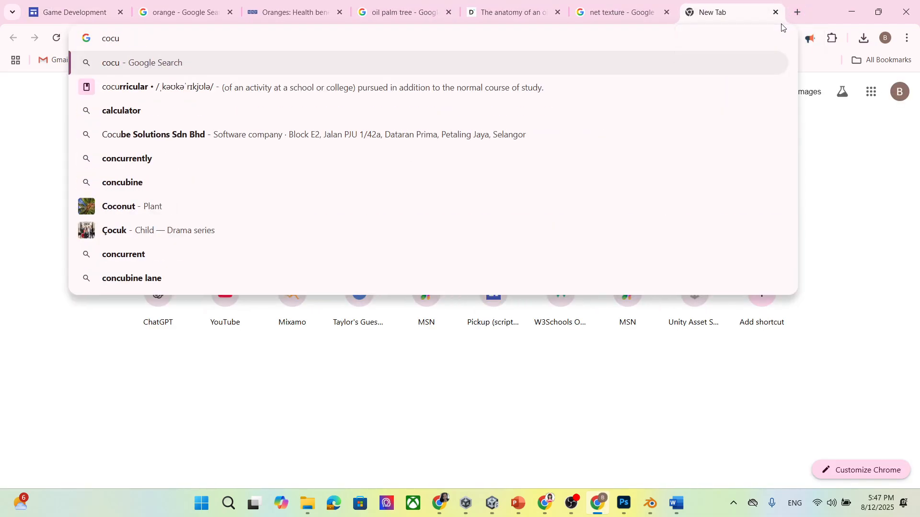
type("t tr")
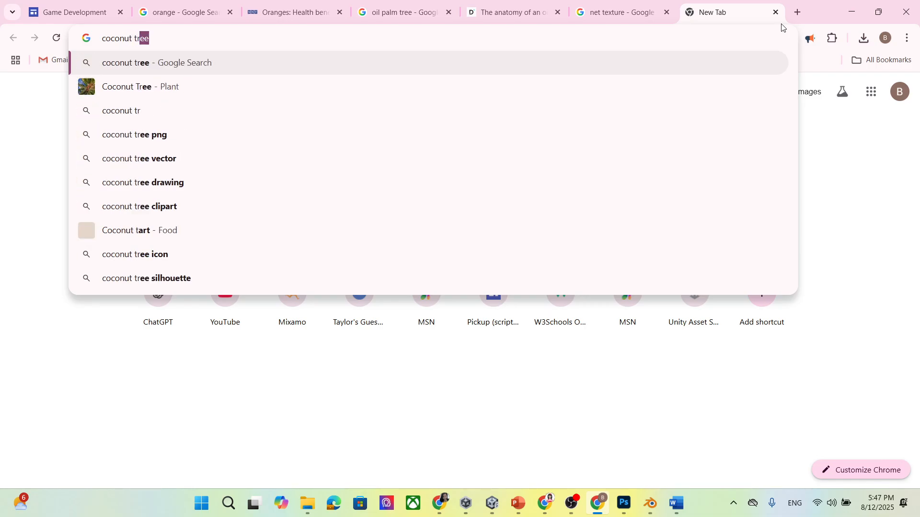
type("ee leaf texture")
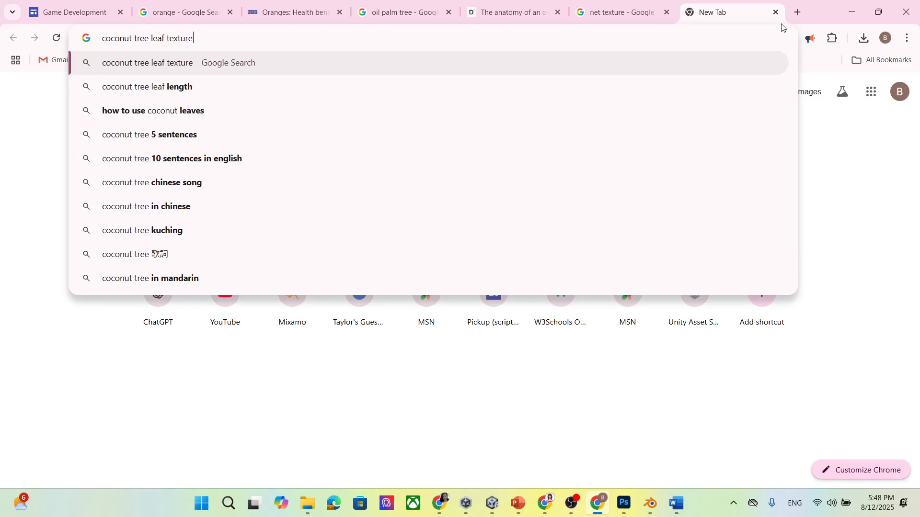
key("Return")
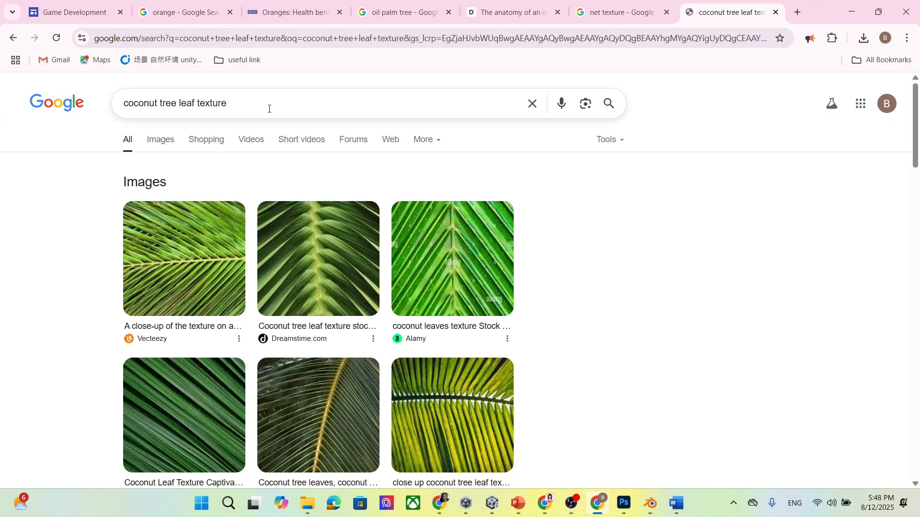
left_click(162, 140)
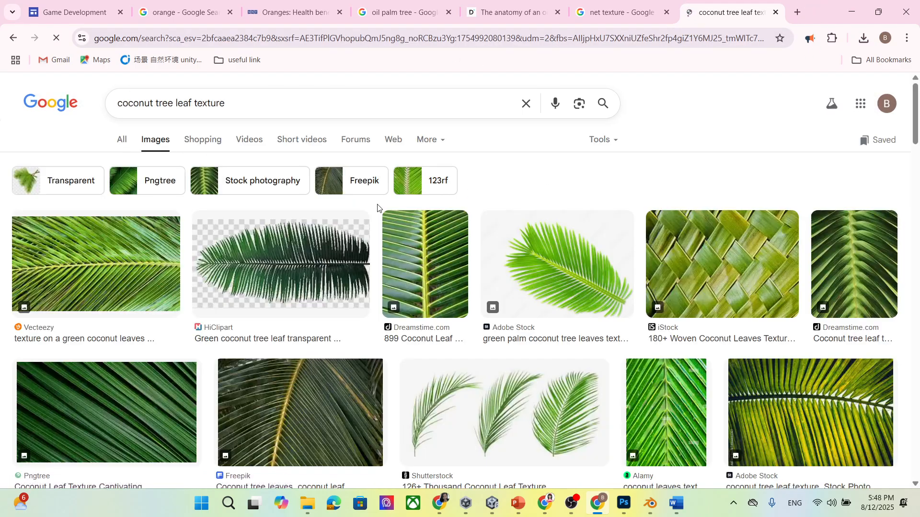
- Look through the image results and open the preview of the ClipartMax palm leaf on a checkered background
scroll(450, 216, "down", 1)
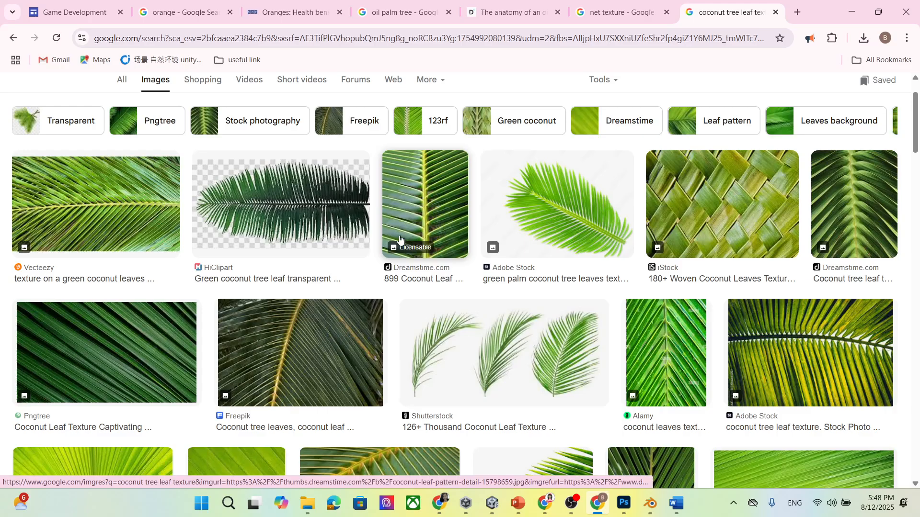
scroll(295, 211, "down", 4)
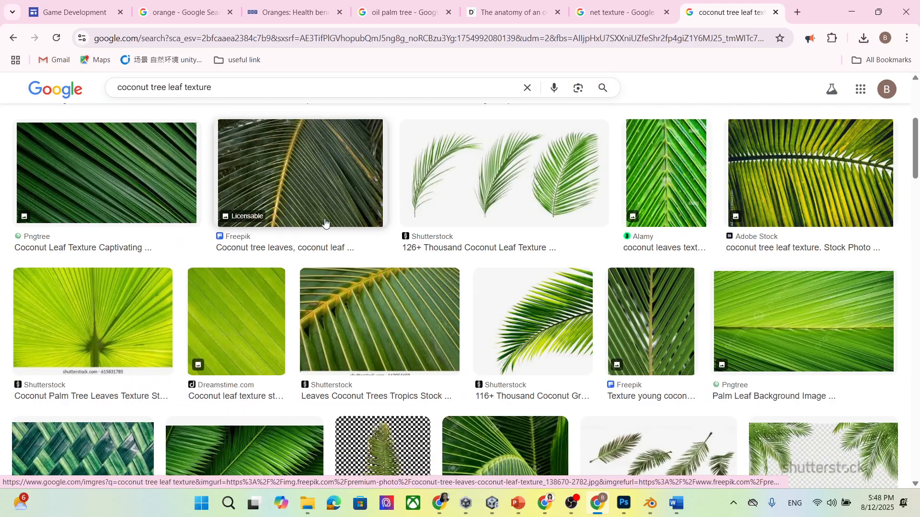
scroll(304, 220, "up", 2)
scroll(326, 222, "down", 5)
scroll(326, 221, "down", 4)
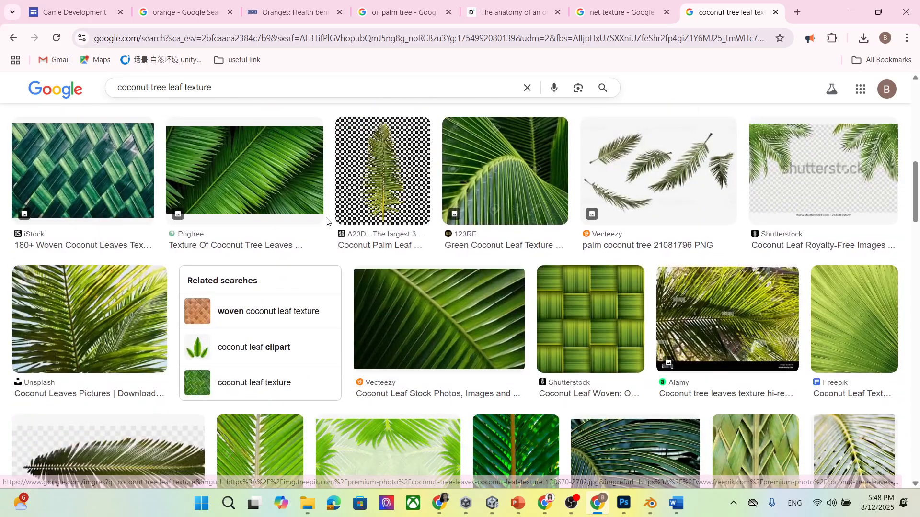
scroll(153, 276, "down", 4)
left_click(153, 276)
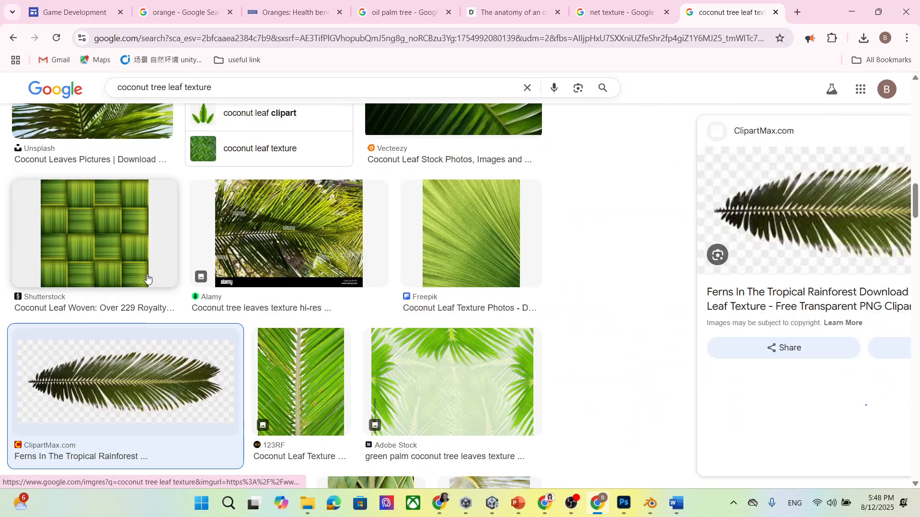
- Save the previewed palm leaf image as "coconut tree leaf" in the Pictures textu folder
right_click(750, 201)
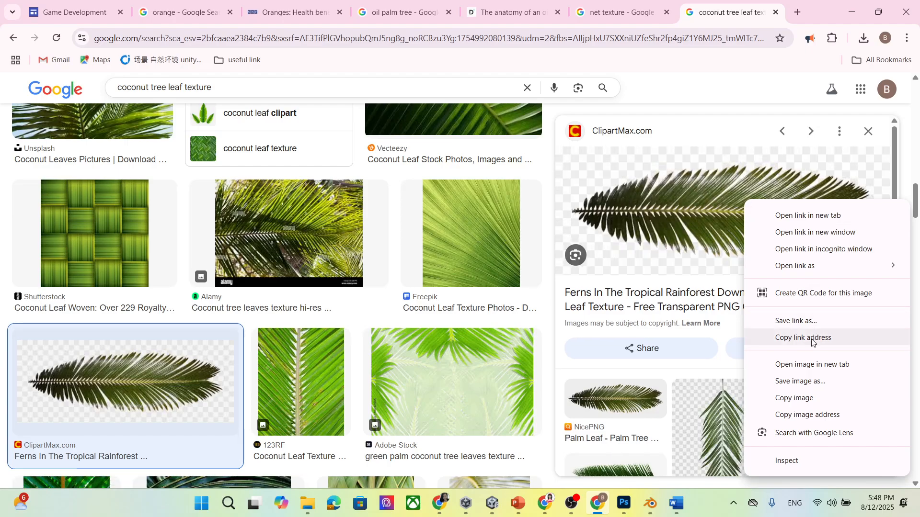
left_click(814, 381)
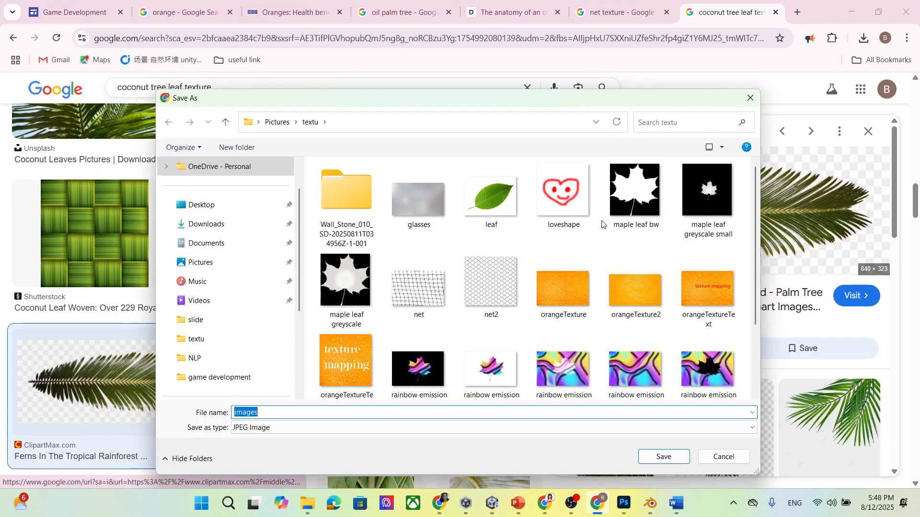
type("coconut tree leaf")
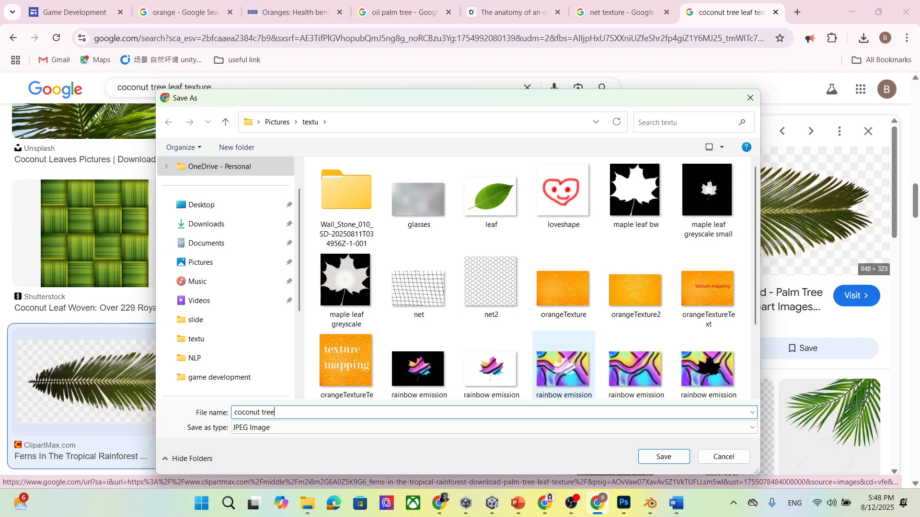
left_click(677, 459)
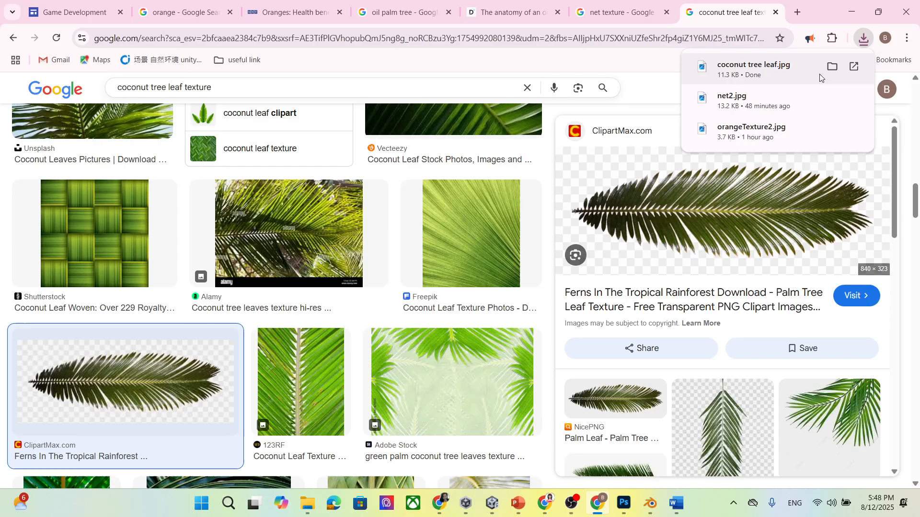
- Open the downloaded coconut tree leaf.jpg from its folder in Photoshop and convert the locked background into Layer 0
left_click(832, 66)
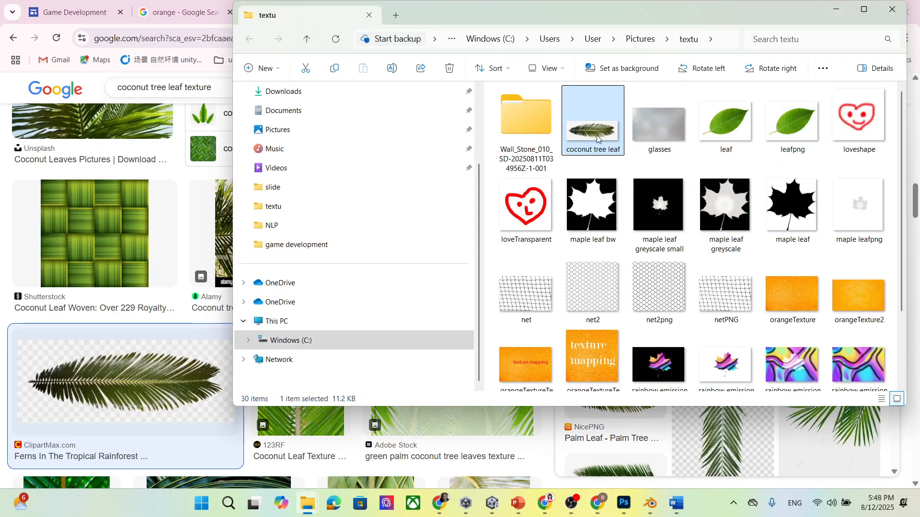
left_click_drag(597, 138, 480, 42)
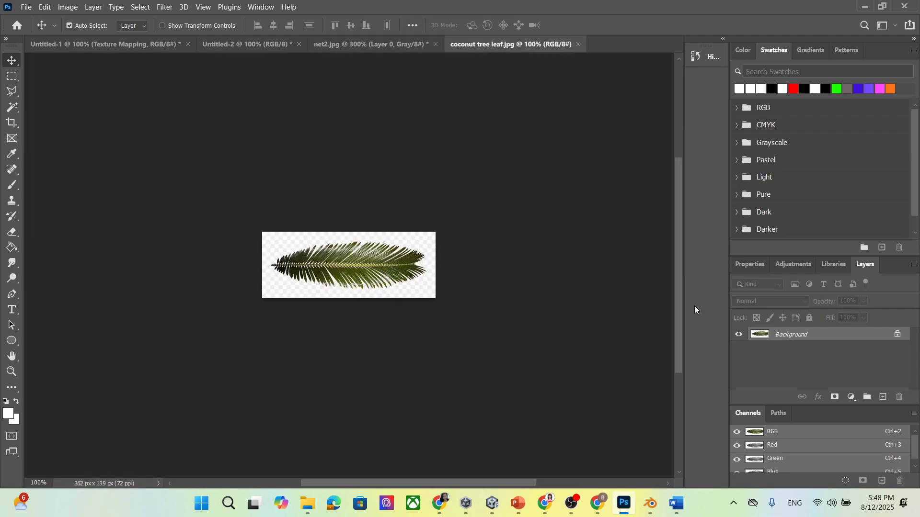
double_click(823, 335)
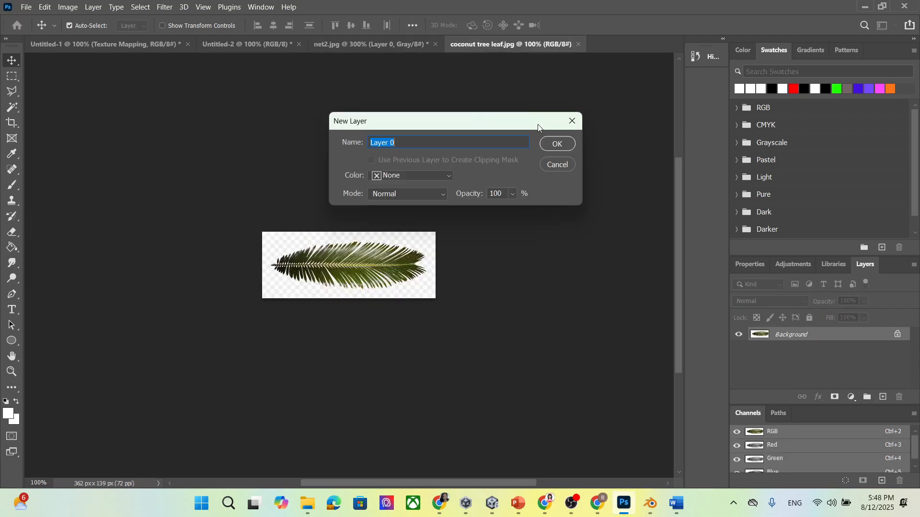
left_click(559, 137)
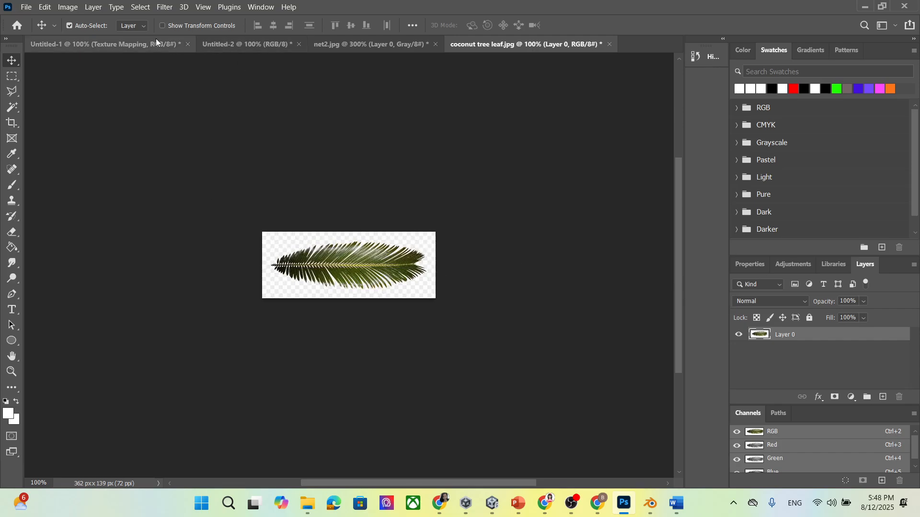
- Select the palm leaf automatically with the Subject selection command
left_click(141, 6)
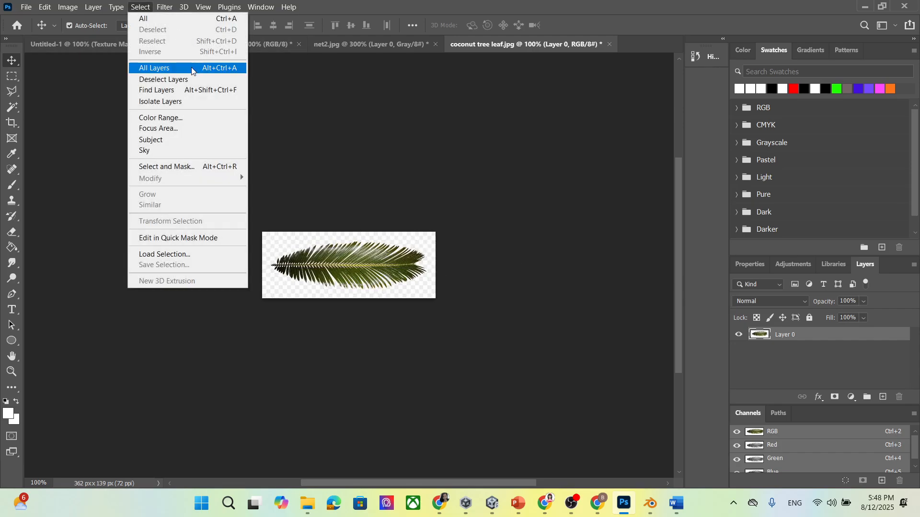
left_click(171, 138)
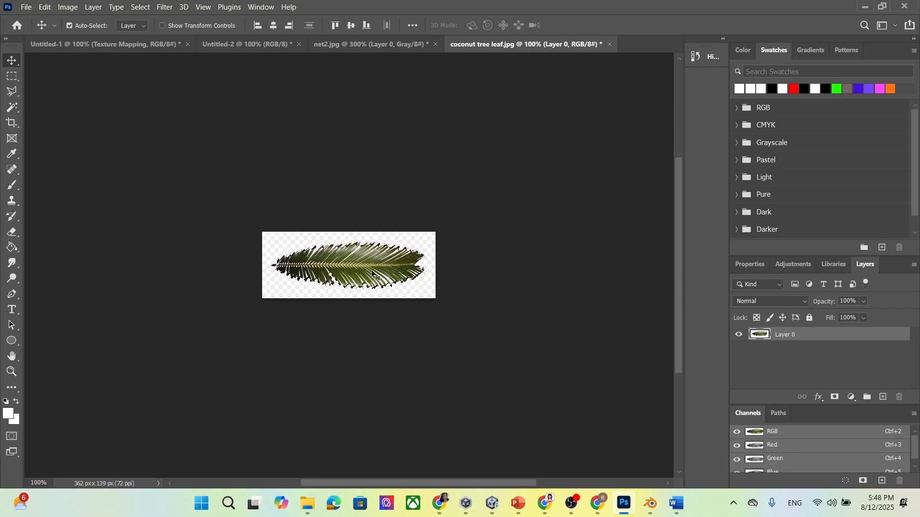
scroll(484, 283, "up", 1)
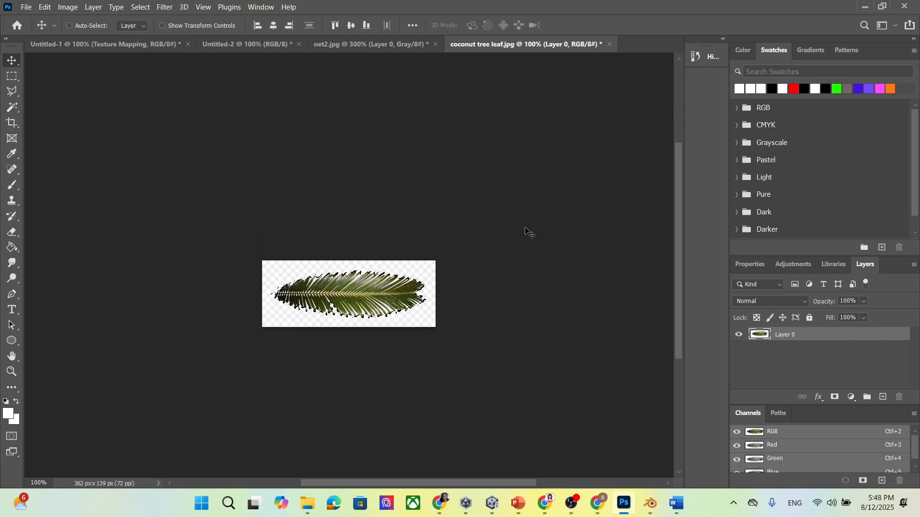
key("ctrl+plus")
key("ctrl+plus")
scroll(437, 129, "down", 2)
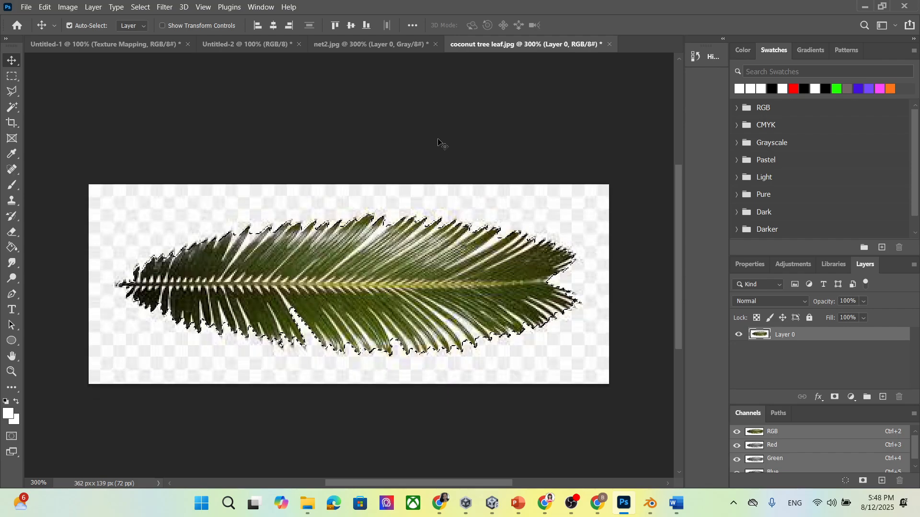
scroll(438, 134, "down", 1)
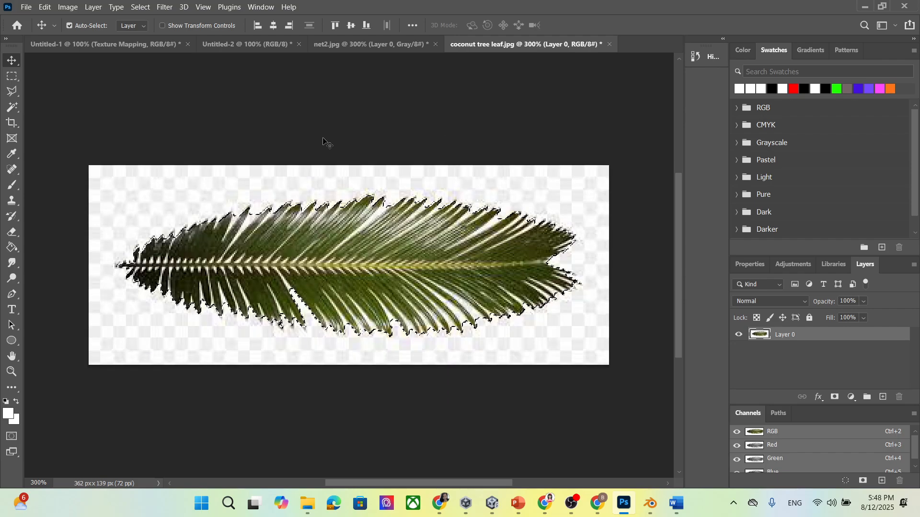
- Refine the leaf selection in Select and Mask using the subtracting Quick Selection brush at size 2, and apply it
left_click(10, 80)
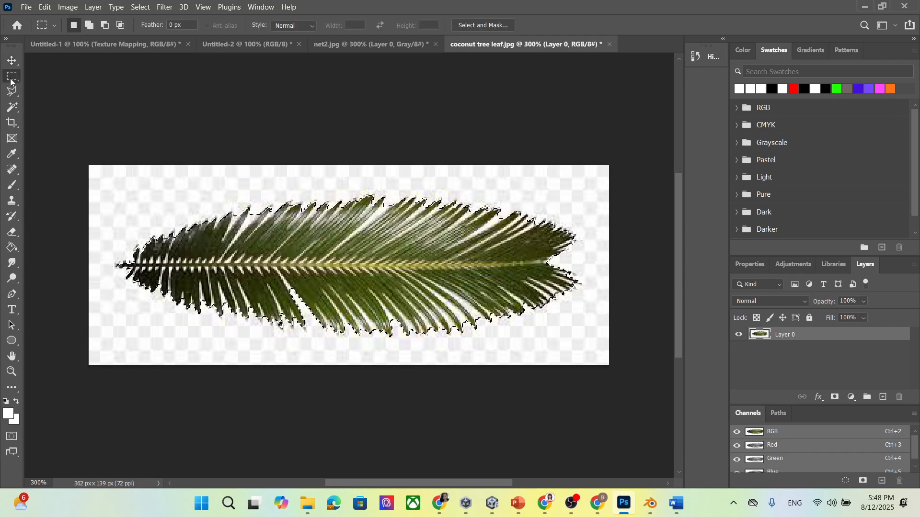
left_click(483, 24)
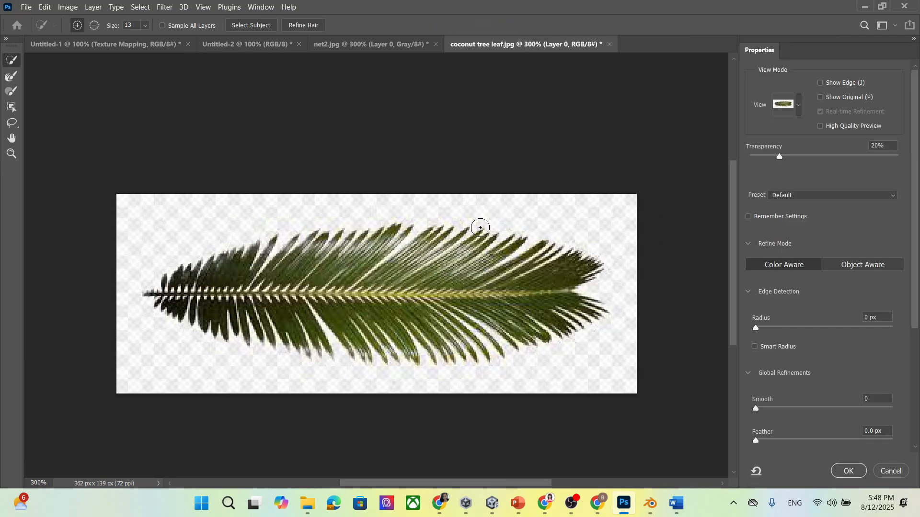
scroll(481, 228, "up", 2, "alt")
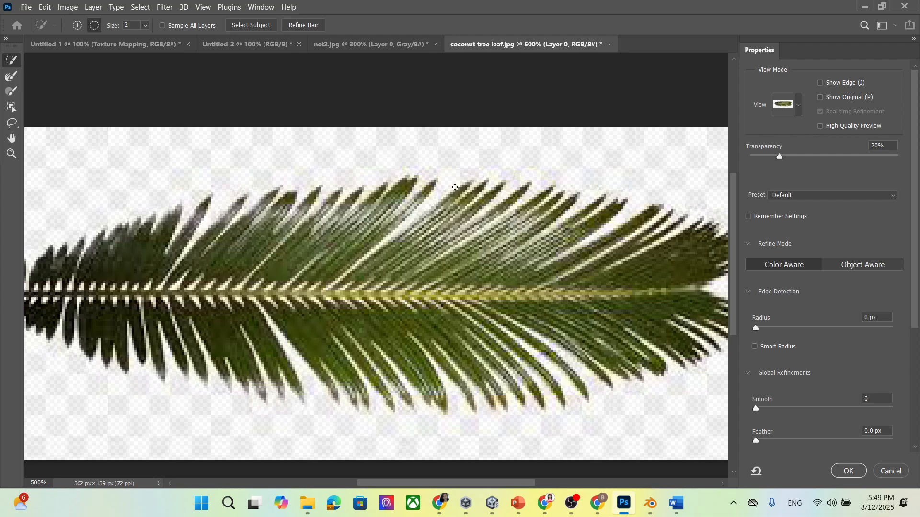
scroll(720, 347, "down", 4)
scroll(562, 290, "up", 3)
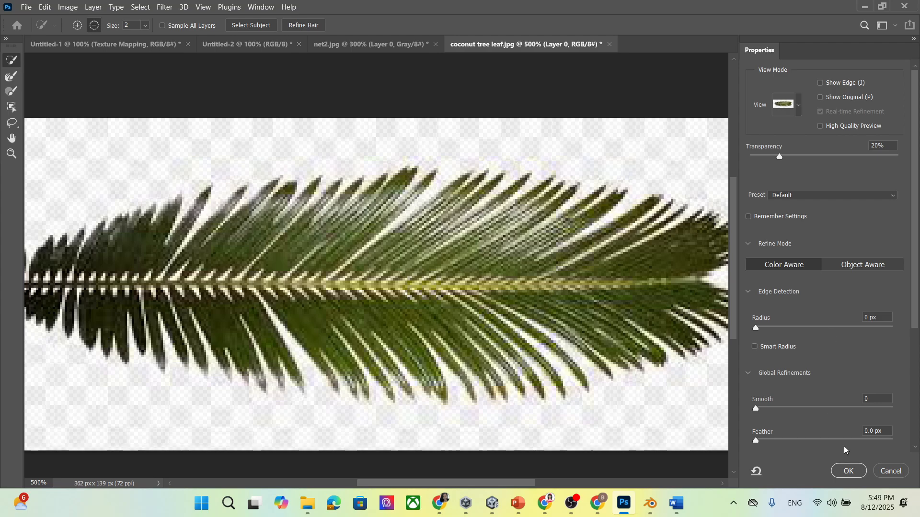
left_click(848, 471)
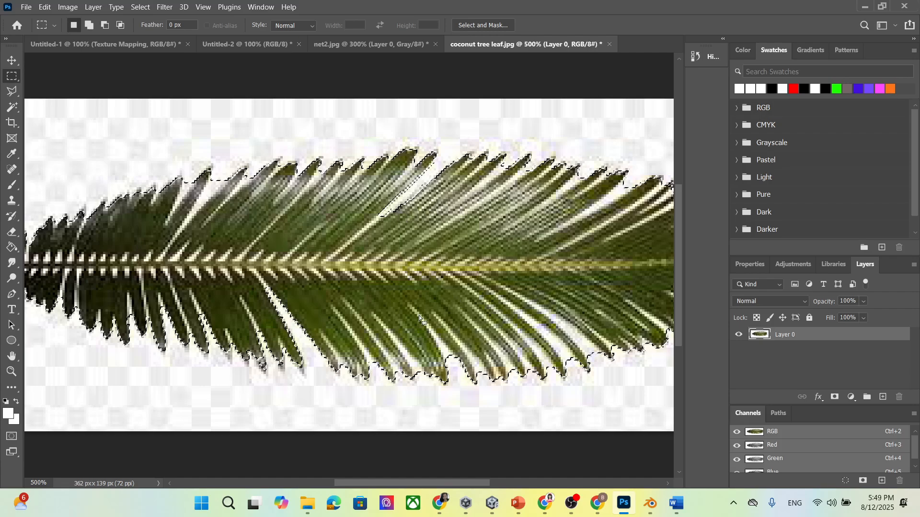
- Check the edges of the refined selection along the leaf, and switch to the Move tool
scroll(596, 338, "down", 1)
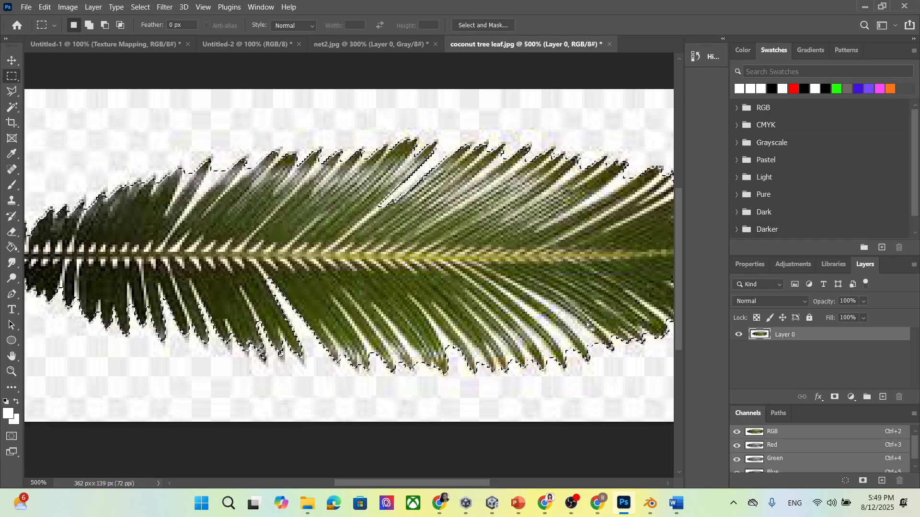
scroll(587, 321, "down", 5)
scroll(566, 230, "up", 5)
scroll(672, 192, "down", 3)
scroll(457, 259, "up", 5)
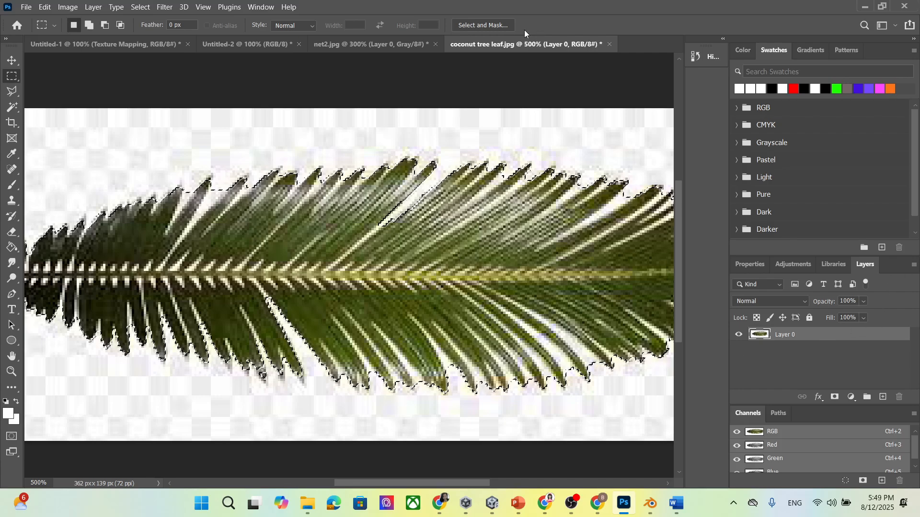
left_click(12, 61)
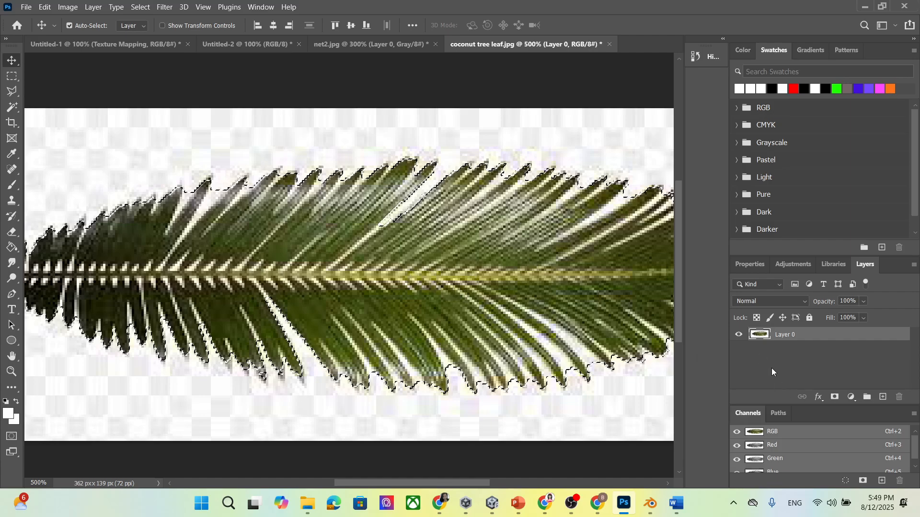
- Copy the selected leaf onto its own layer with Layer Via Copy and hide Layer 0
key("m")
right_click(348, 274)
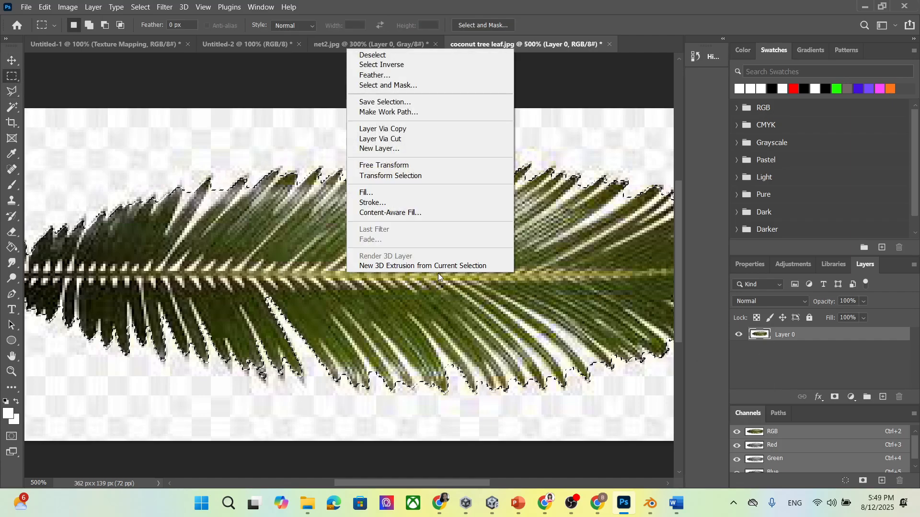
left_click(410, 129)
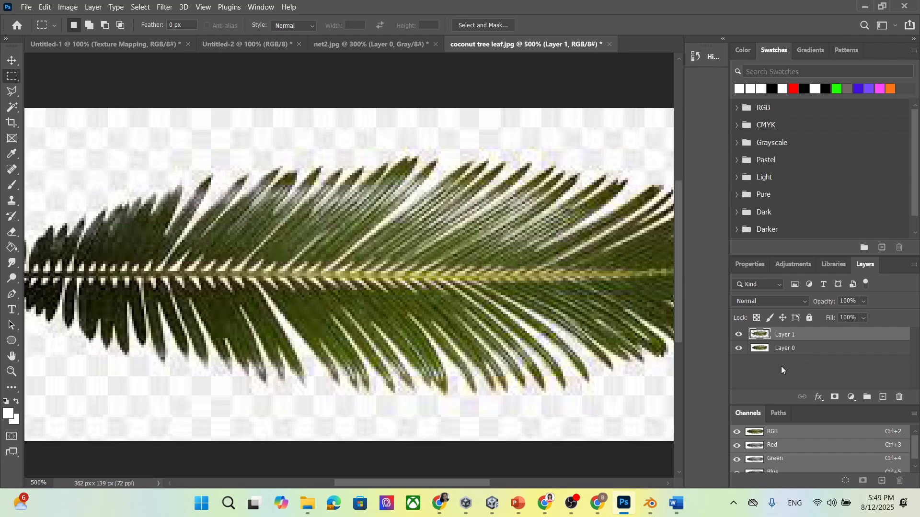
left_click(738, 348)
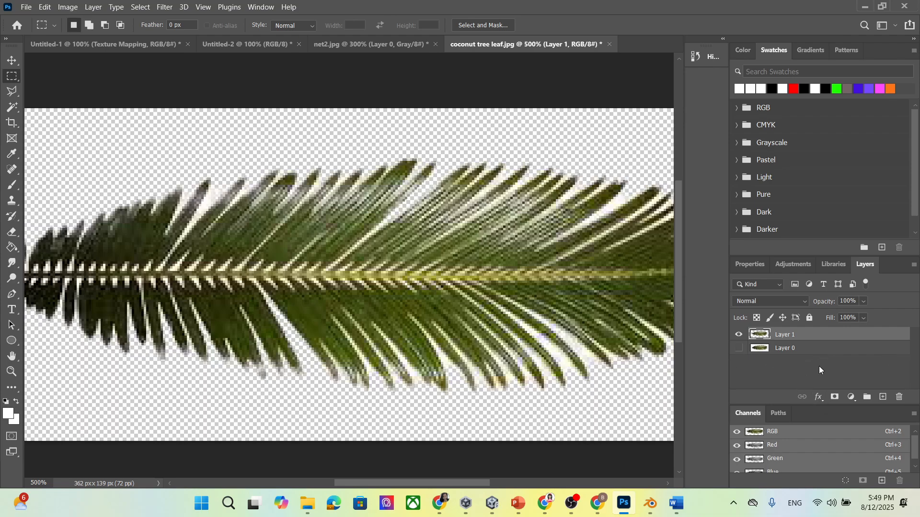
- Add a new layer beneath the leaf layers and fill it with red (ff0101) using the Paint Bucket
left_click(883, 397)
left_click_drag(812, 347, 812, 369)
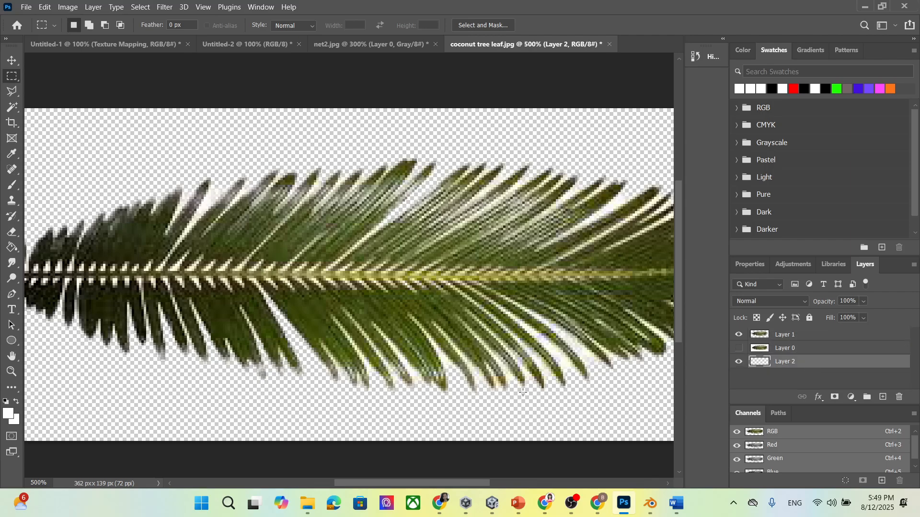
left_click(8, 413)
left_click(710, 182)
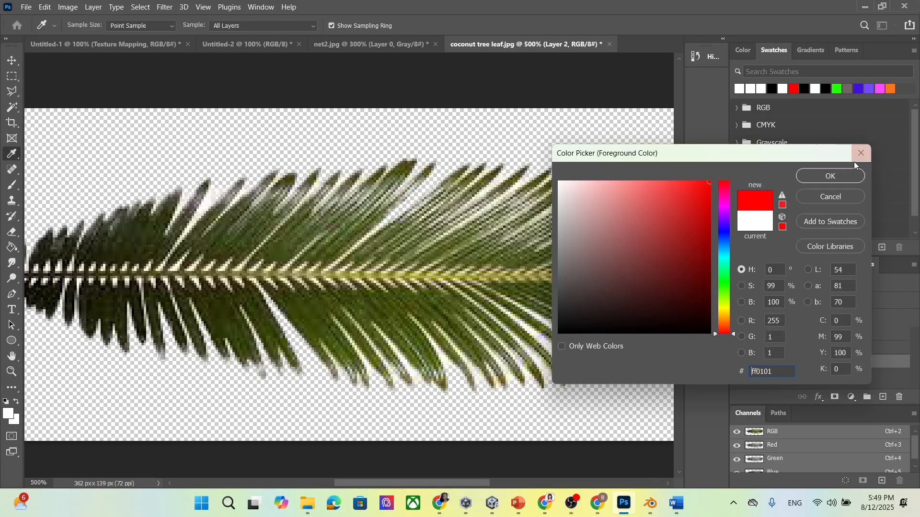
left_click(825, 177)
key("m")
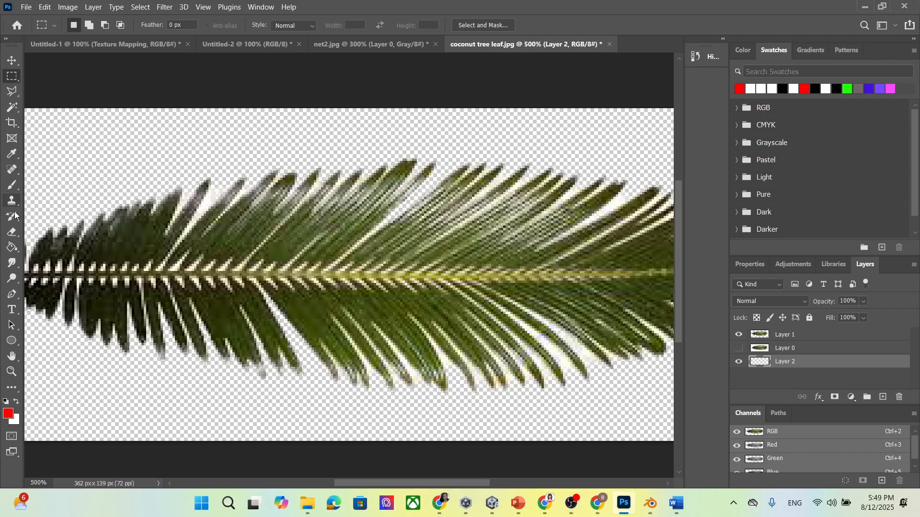
left_click(12, 248)
left_click(102, 165)
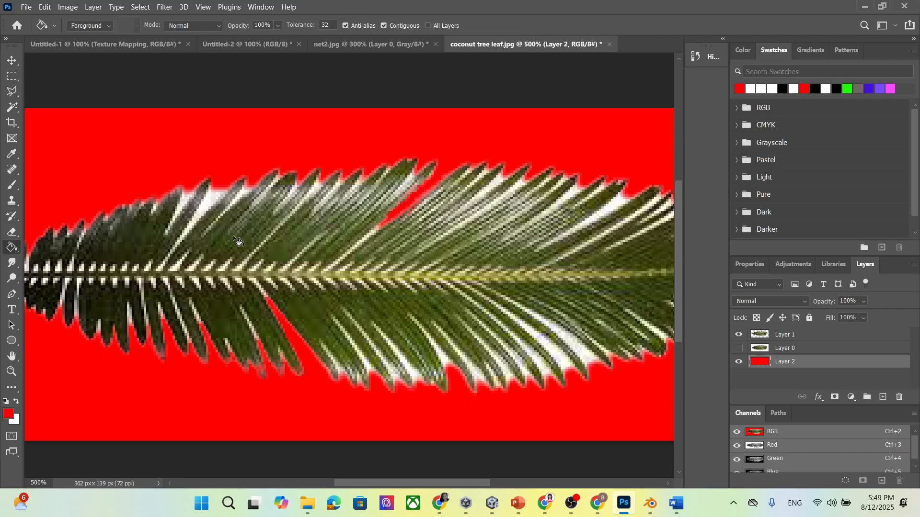
- Select the white gap in the upper-left leaflets with the Quick Selection brush at size 1, delete it from Layer 1, and deselect
left_click(15, 92)
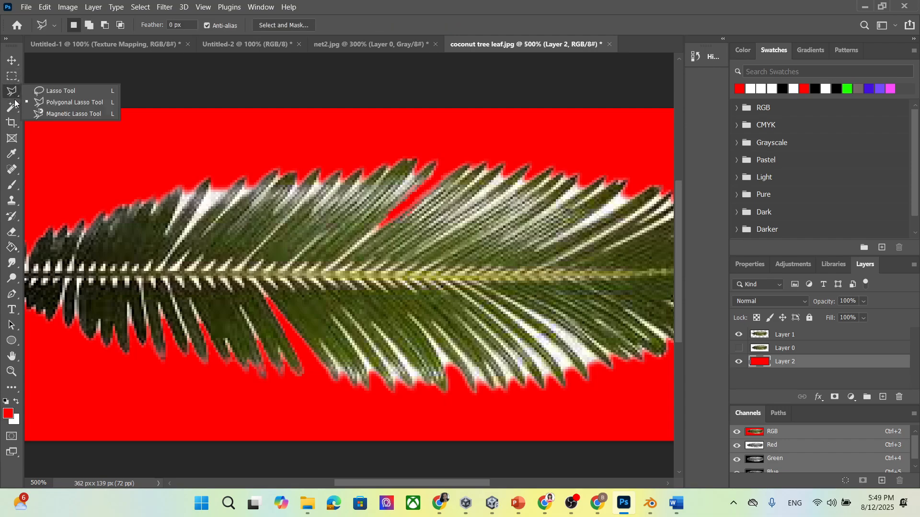
left_click(12, 108)
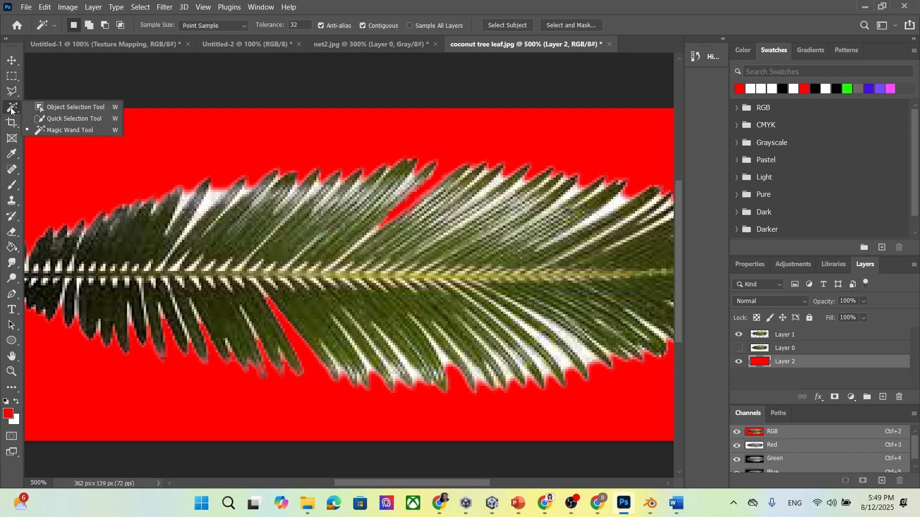
left_click(76, 120)
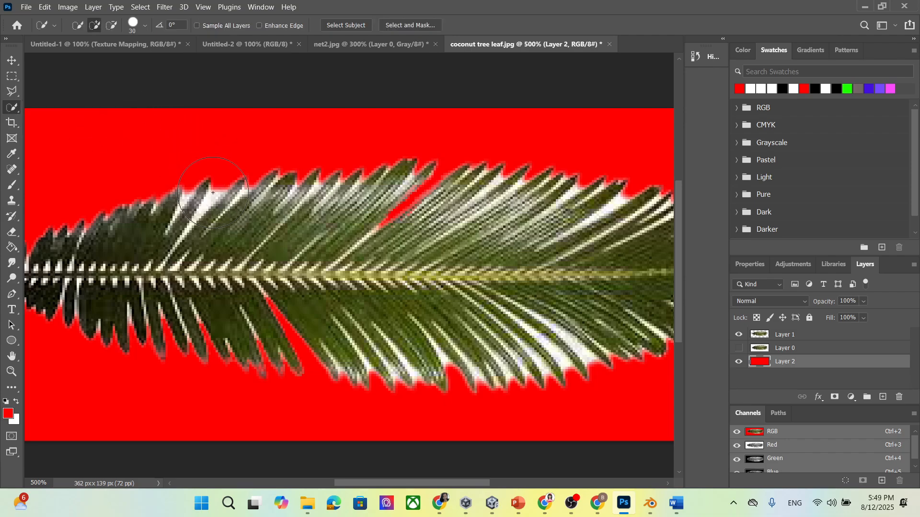
key("bracketleft")
key("bracketleft")
key("bracketleft")
key("bracketleft")
key("bracketleft")
key("bracketleft")
key("bracketleft")
key("bracketleft")
key("bracketleft")
key("bracketleft")
key("bracketleft")
key("bracketleft")
key("bracketleft")
left_click_drag(212, 194, 175, 247)
left_click_drag(206, 207, 215, 195)
left_click(217, 190)
left_click(225, 183)
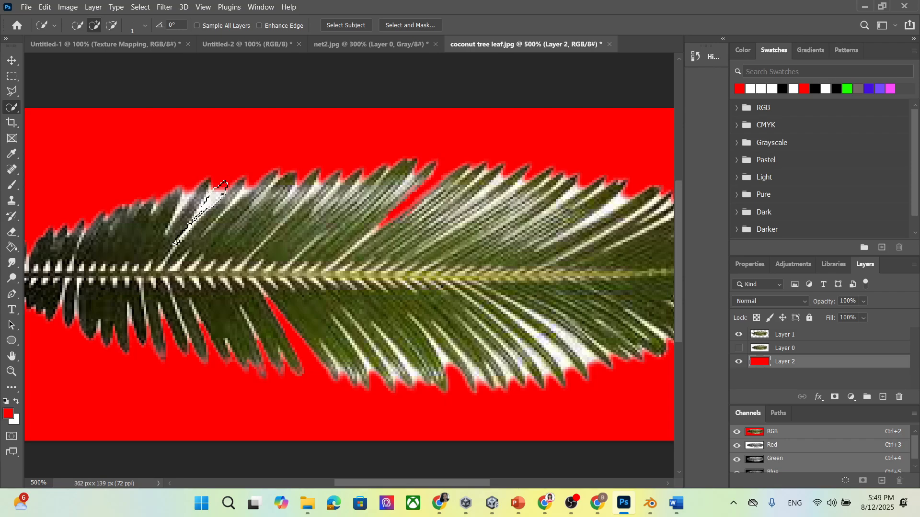
left_click(811, 350)
left_click(810, 334)
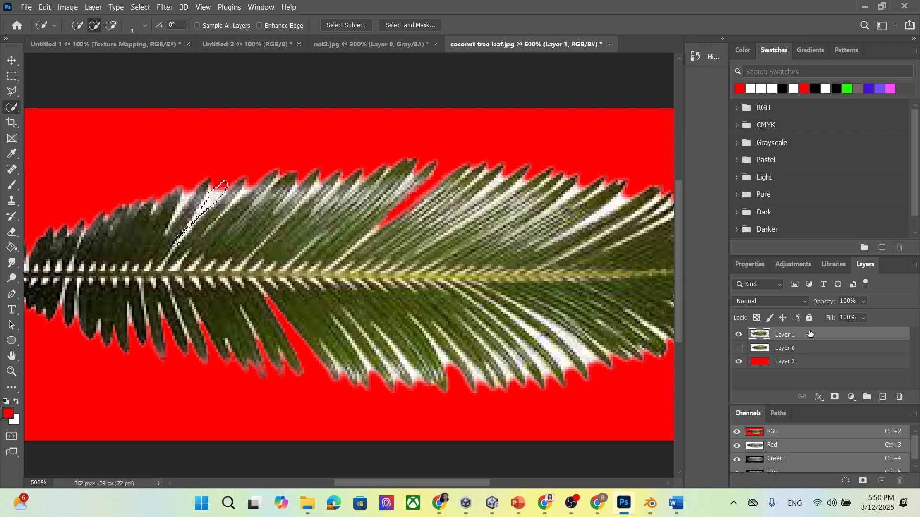
key("Delete")
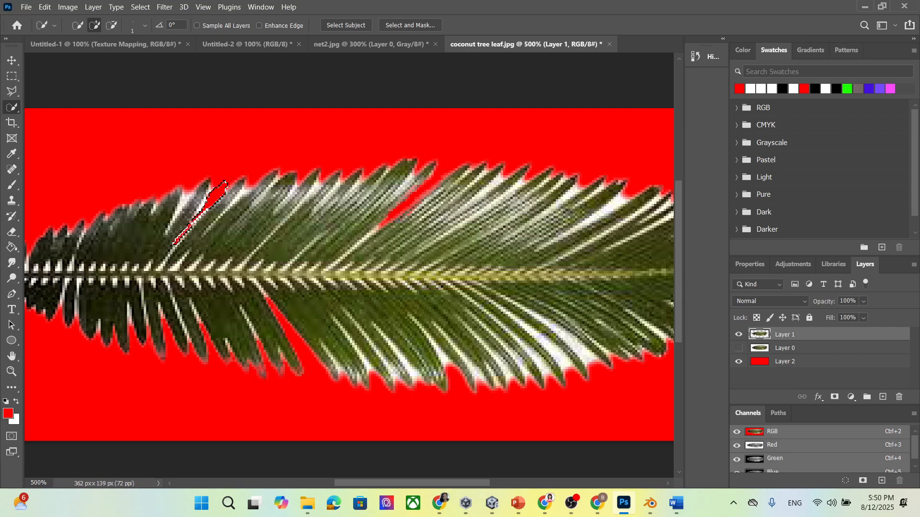
key("ctrl+d")
- Select the leftover white edge beside the cleared upper-left gap, delete it from Layer 1, and deselect
left_click_drag(186, 236, 206, 212)
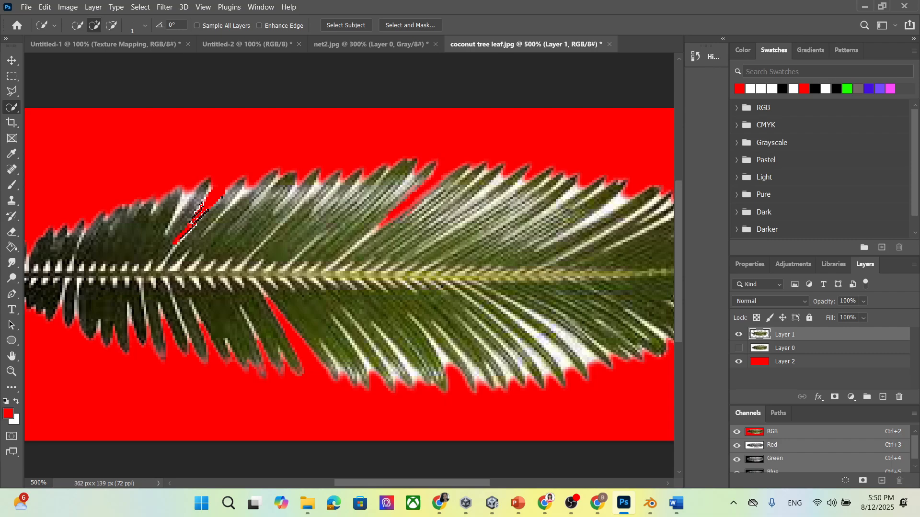
key("Delete")
key("ctrl+d")
- Select the white areas of Layer 1 with Color Range by sampling white and raising the fuzziness
scroll(374, 247, "down", 1)
left_click(140, 6)
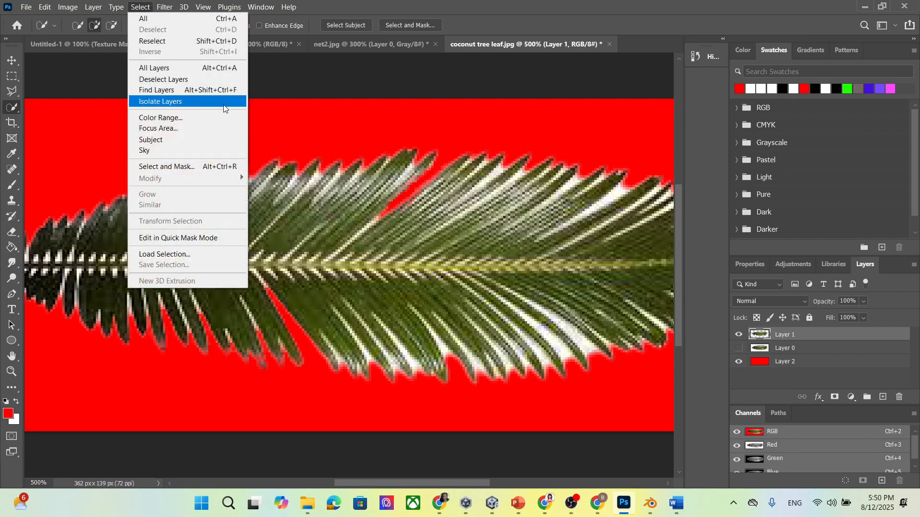
left_click(188, 118)
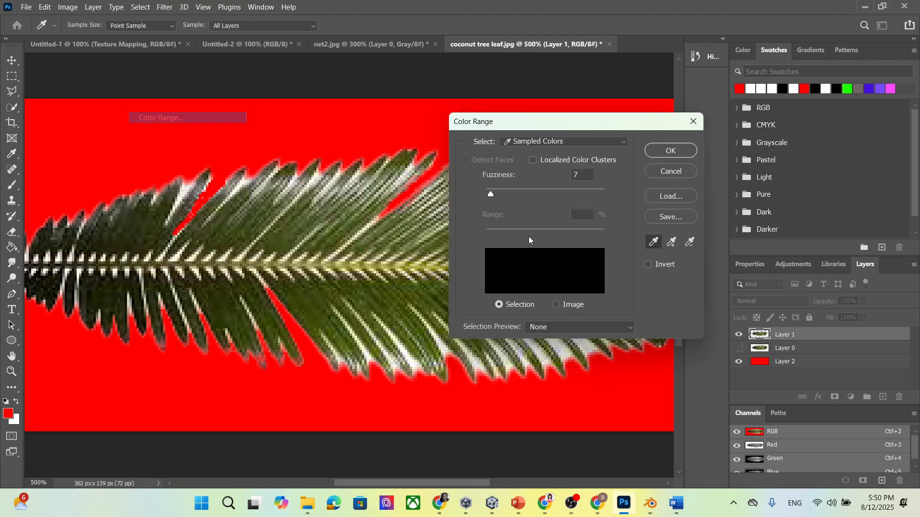
left_click(546, 351)
left_click_drag(603, 129, 604, 97)
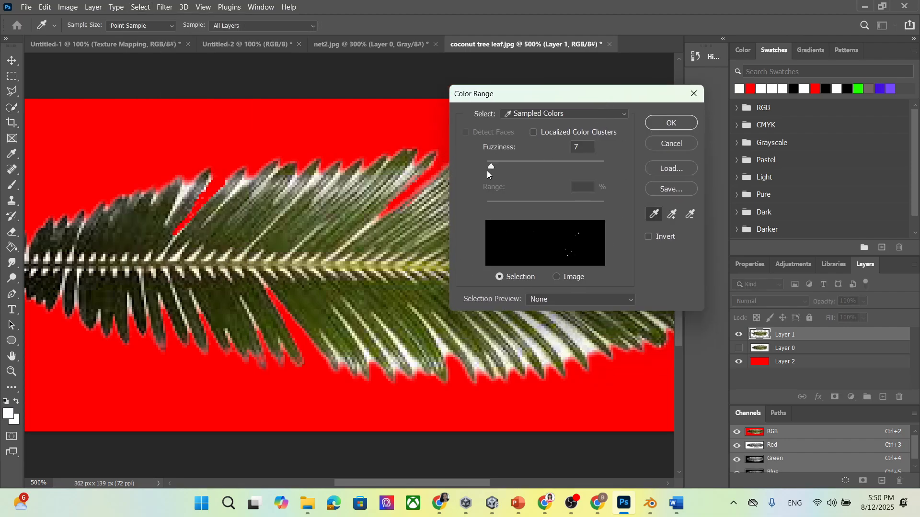
mouse_move(493, 168)
left_mouse_down()
mouse_move(546, 168)
mouse_move(511, 165)
left_mouse_up()
left_click(672, 123)
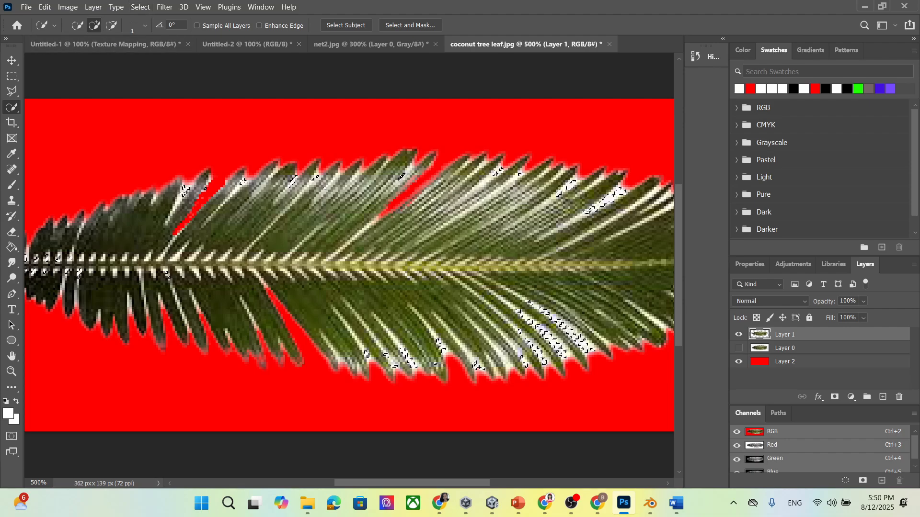
- Add more white gaps between the leaflets to the selection with Quick Selection, delete them from Layer 1, and deselect
left_click(544, 327)
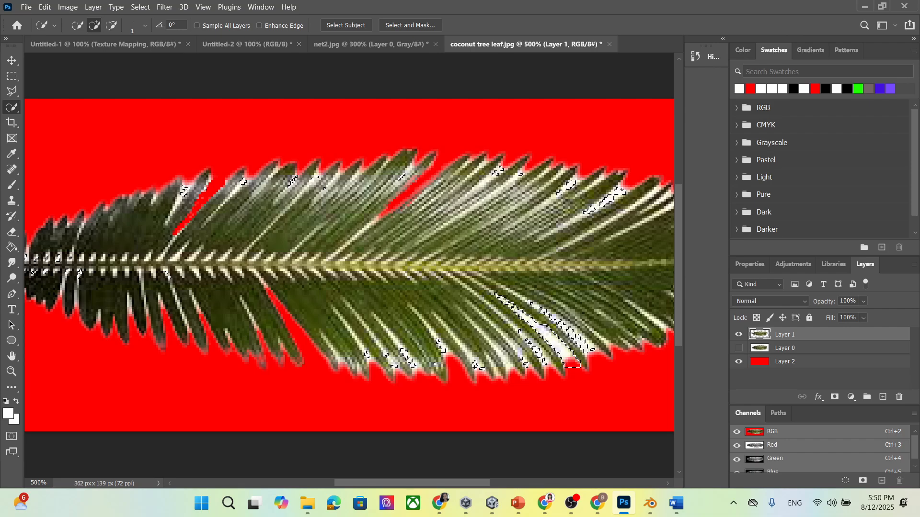
key("ctrl+z")
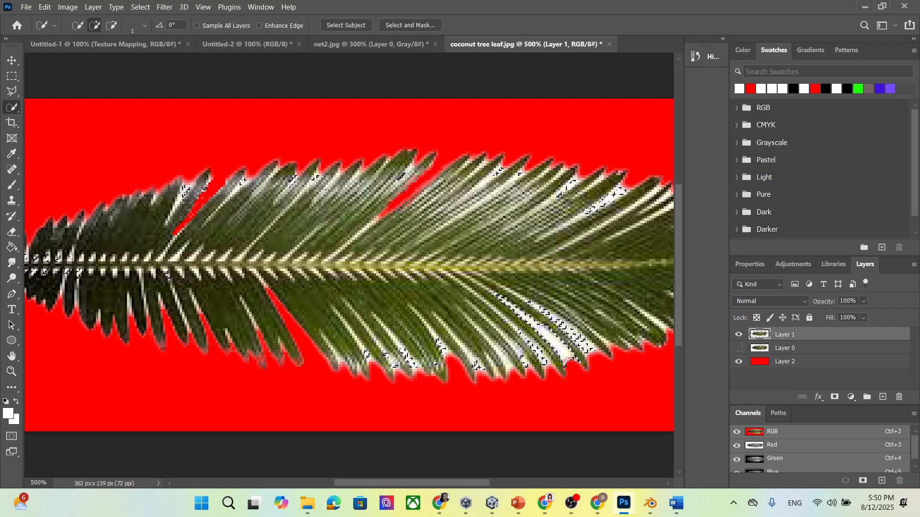
key("ctrl+z")
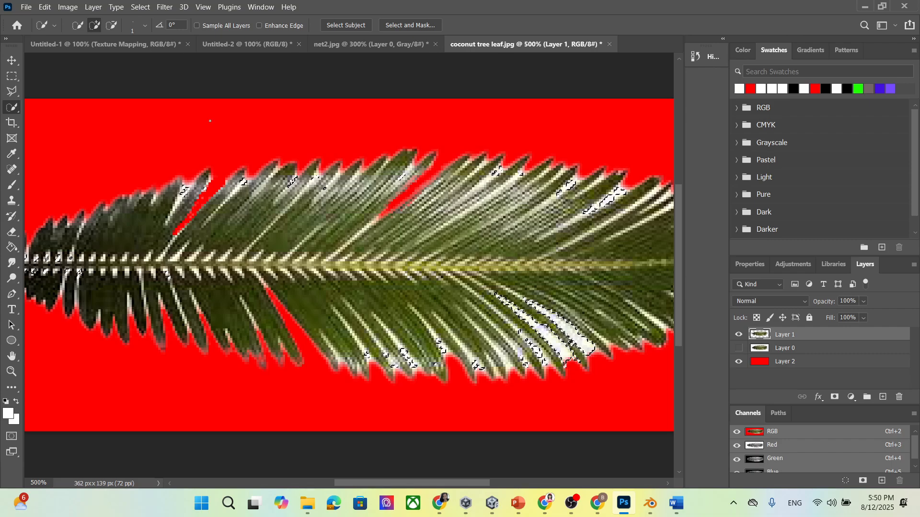
left_click(113, 27)
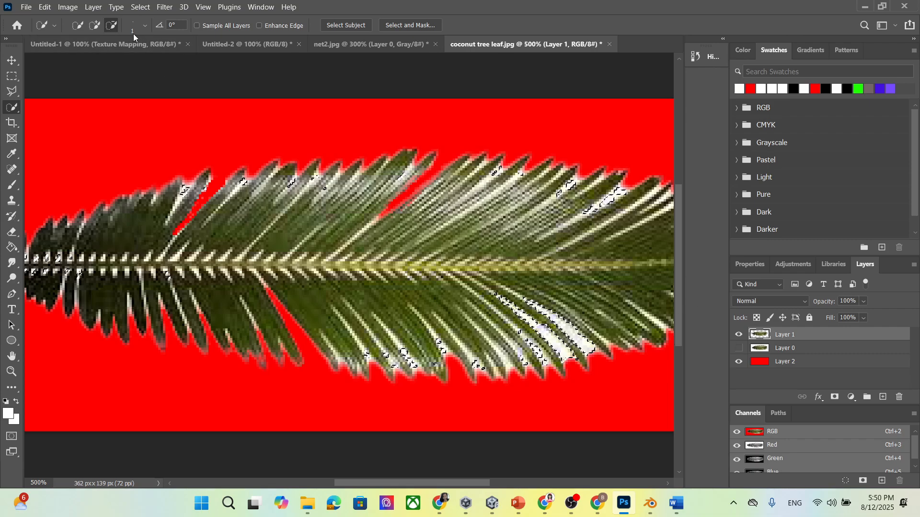
left_click(95, 27)
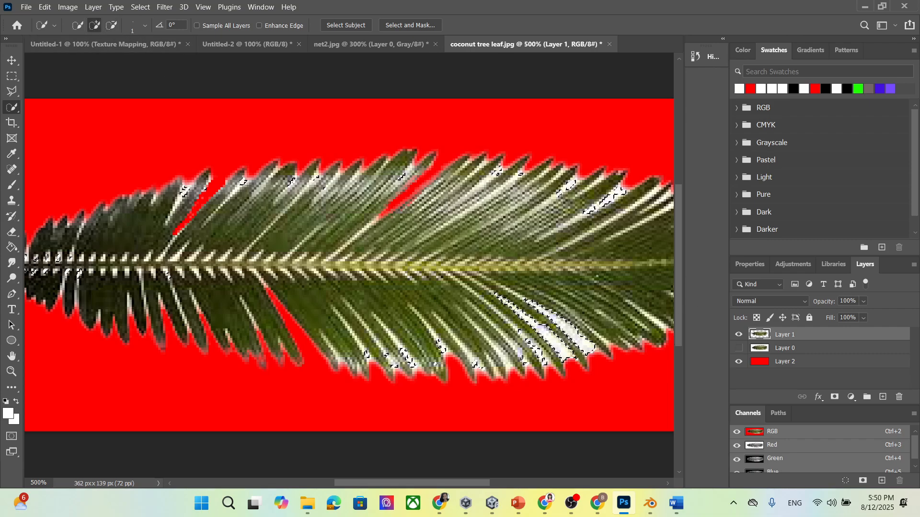
left_click(663, 327)
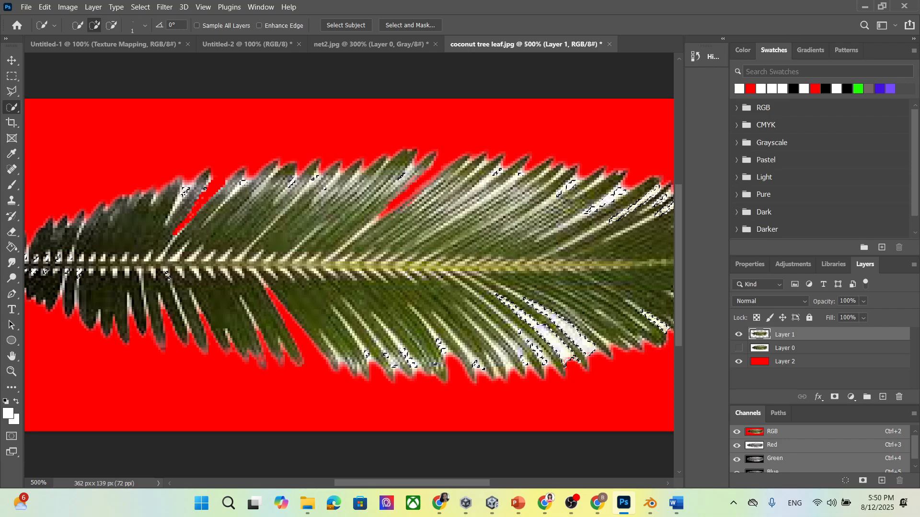
scroll(634, 275, "down", 2)
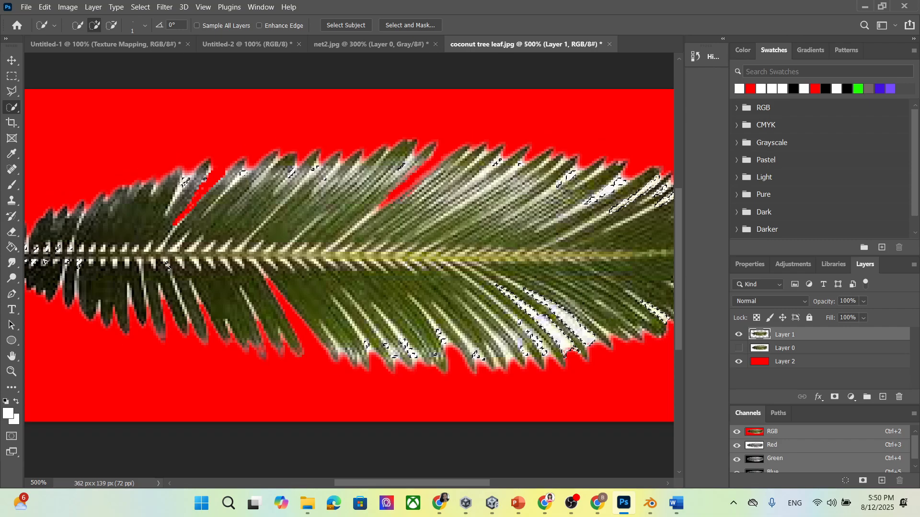
left_click(179, 246)
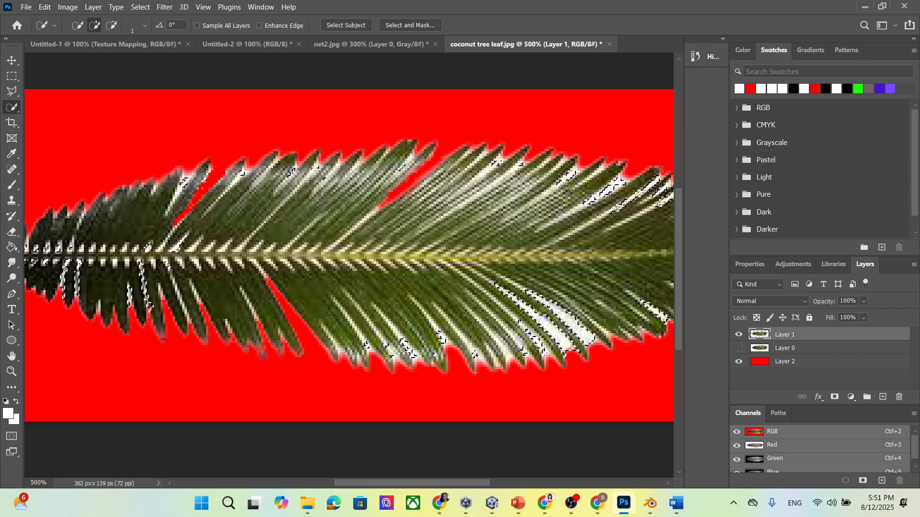
left_click_drag(242, 291, 259, 324)
left_click_drag(326, 330, 341, 356)
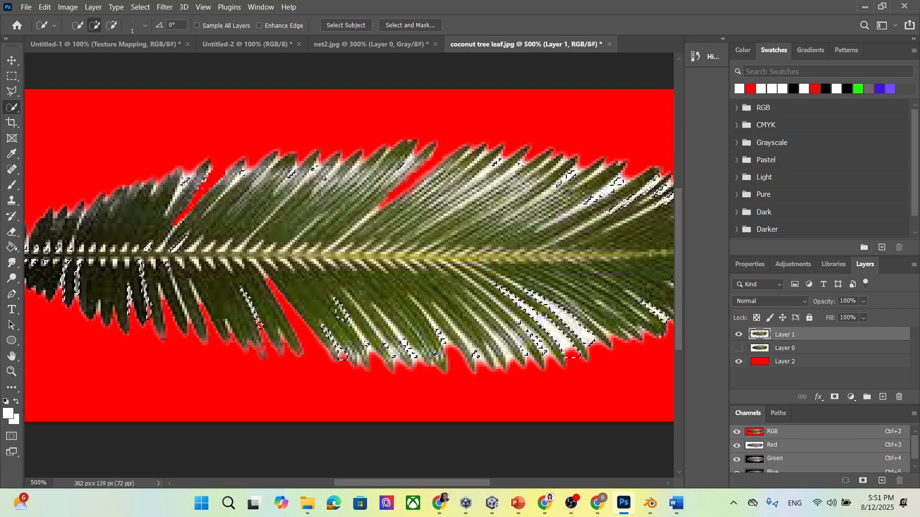
key("ctrl+z")
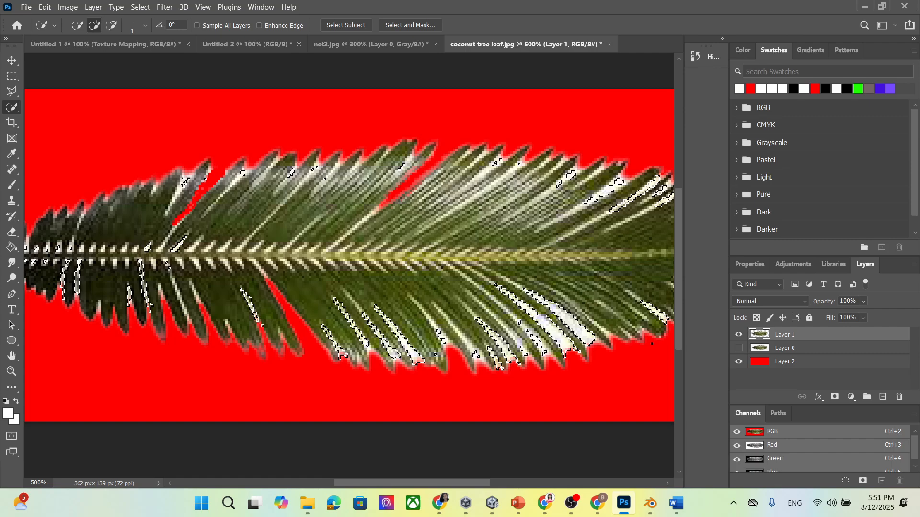
key("Delete")
key("ctrl+d")
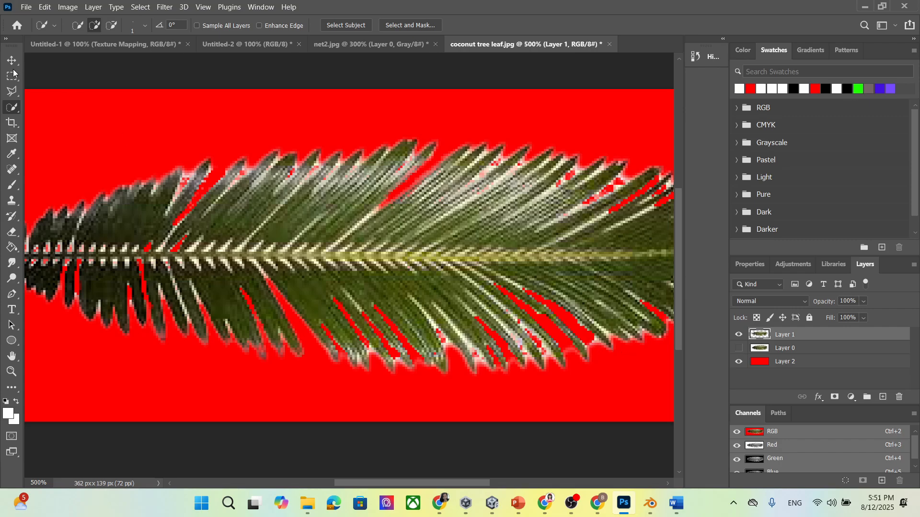
- Outline two pale gaps between the lower-right leaflets with the Polygonal Lasso, deleting each from Layer 1 and deselecting
left_click(12, 91)
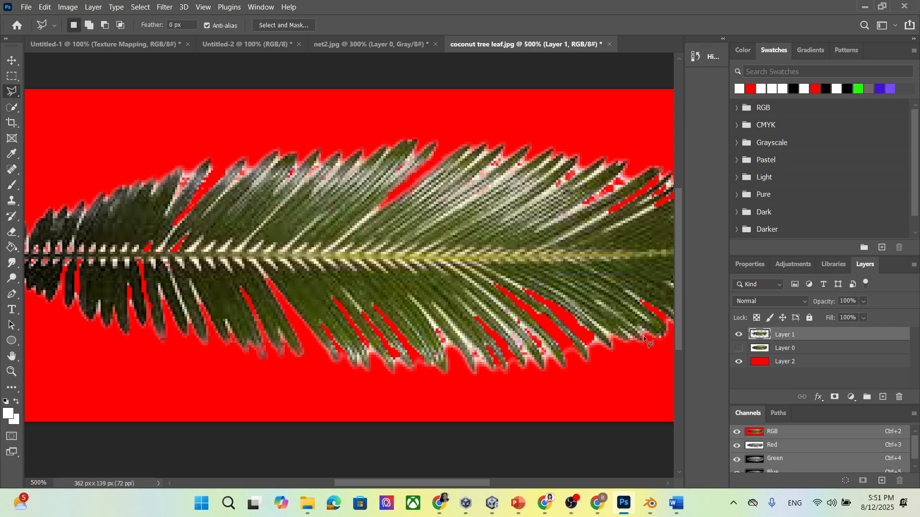
left_click(485, 294)
left_click(556, 359)
left_click(485, 294)
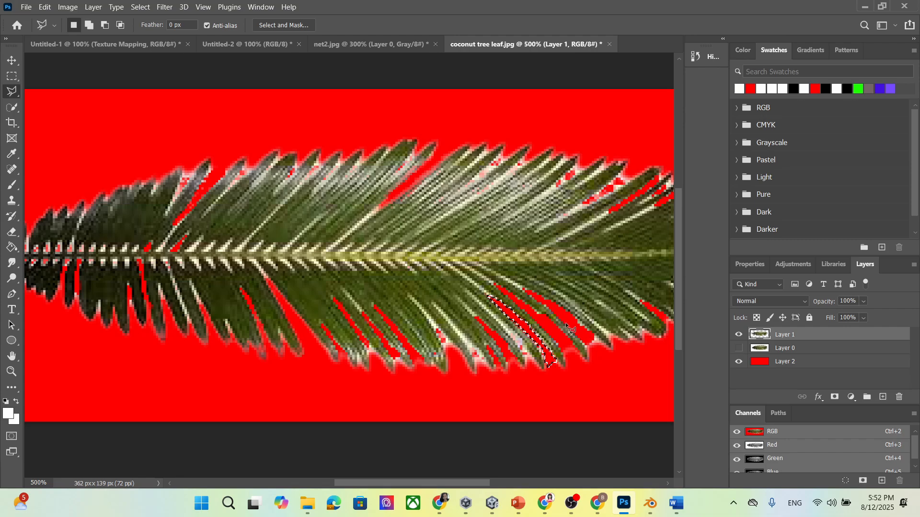
key("ctrl+d")
left_click(482, 308)
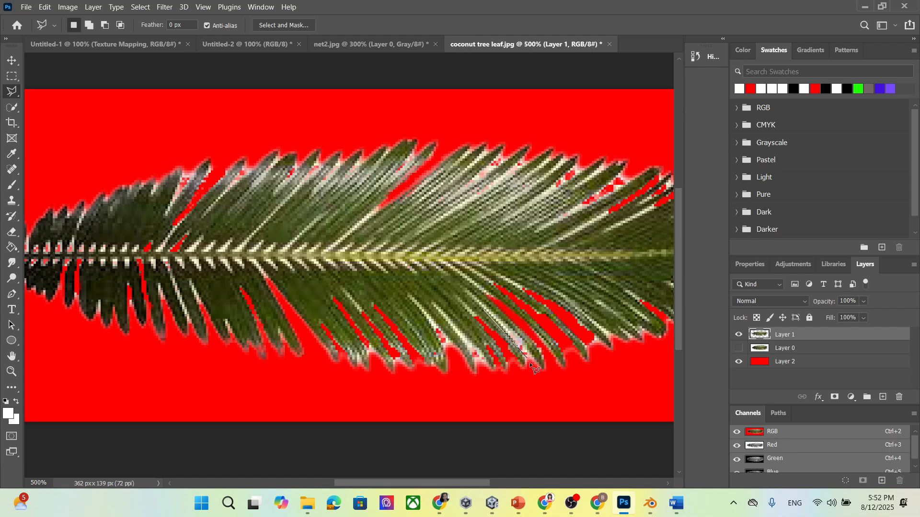
left_click(474, 297)
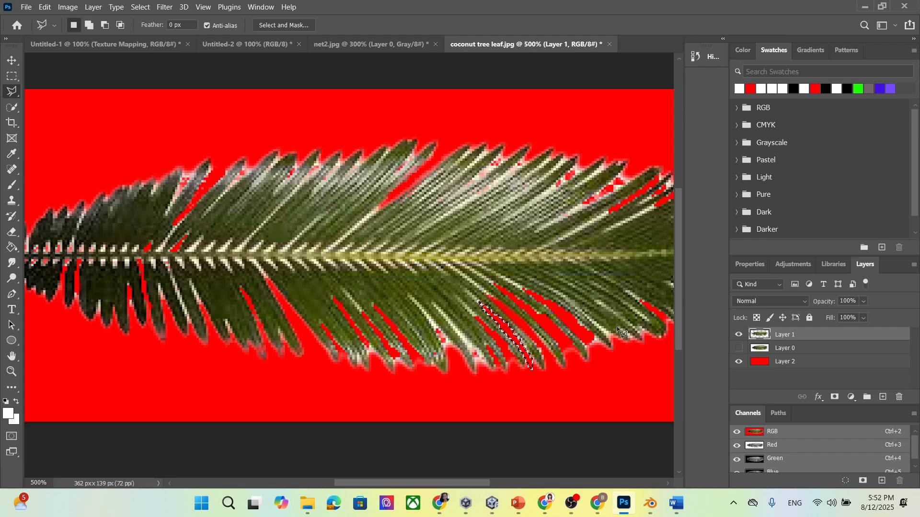
key("ctrl+d")
- Outline the wider white gap near the middle of the lower leaflets, delete it from Layer 1, and deselect
left_click(437, 306)
left_click(490, 373)
left_click(478, 368)
left_click(438, 308)
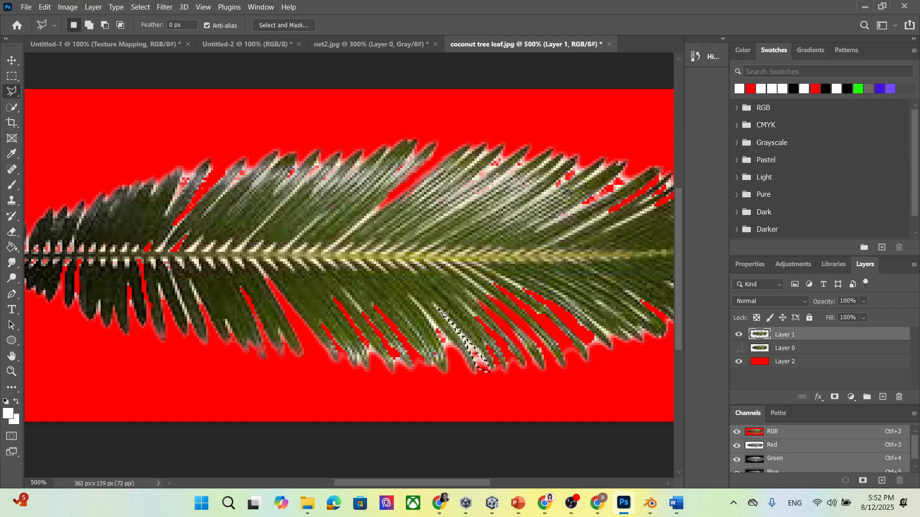
key("ctrl+d")
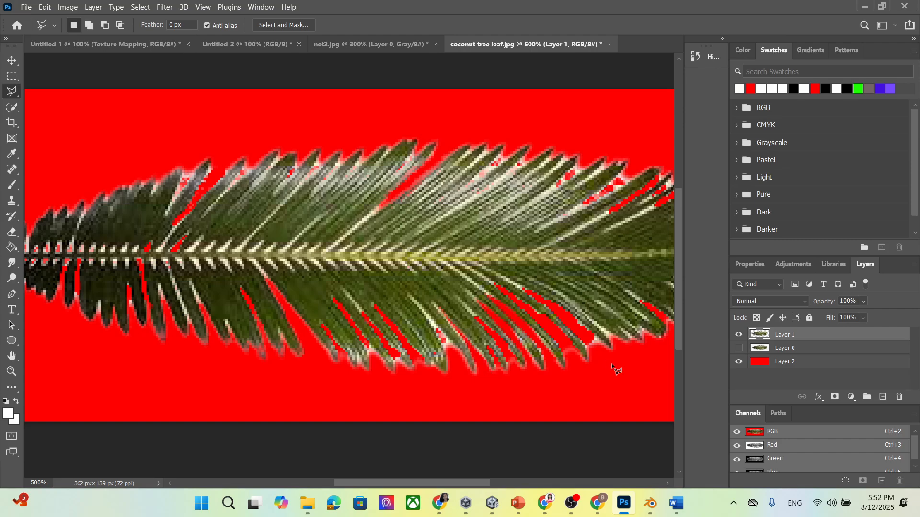
- Outline the remaining pale gaps between the lower leaflets with the Polygonal Lasso, deleting each from Layer 1 and deselecting
left_click(415, 298)
left_click(439, 342)
double_click(456, 348)
key("ctrl+d")
left_click(580, 336)
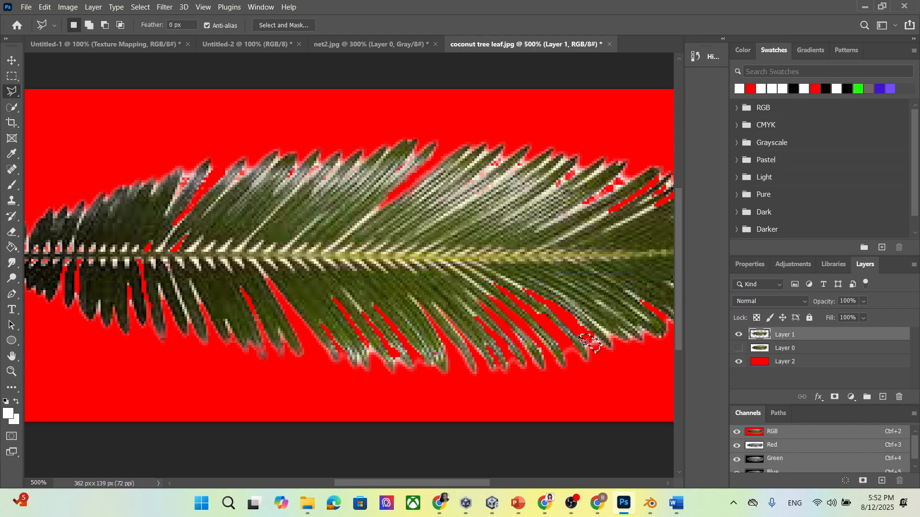
key("Delete")
key("ctrl+d")
- Outline two long white gaps between the upper-right leaflets, deleting each from Layer 1
left_click(623, 166)
left_click(550, 223)
left_click(622, 172)
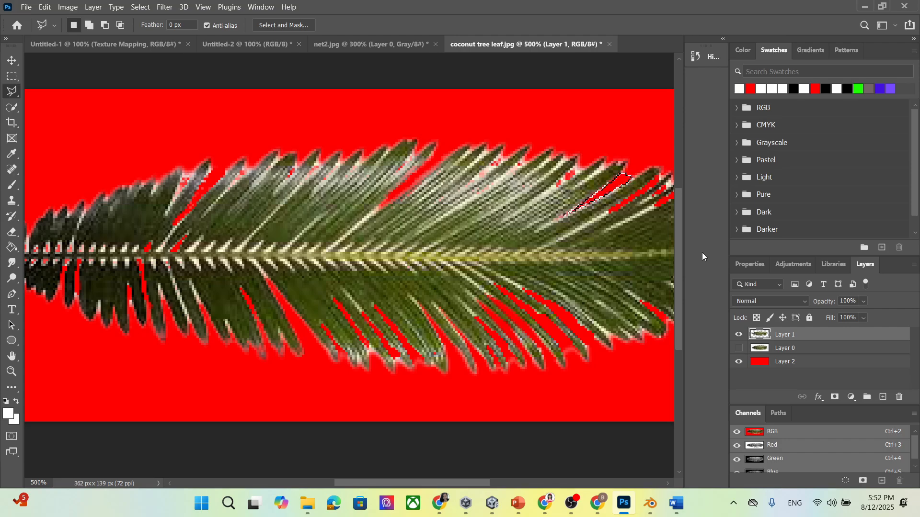
key("ctrl+d")
left_click(576, 160)
left_click(532, 202)
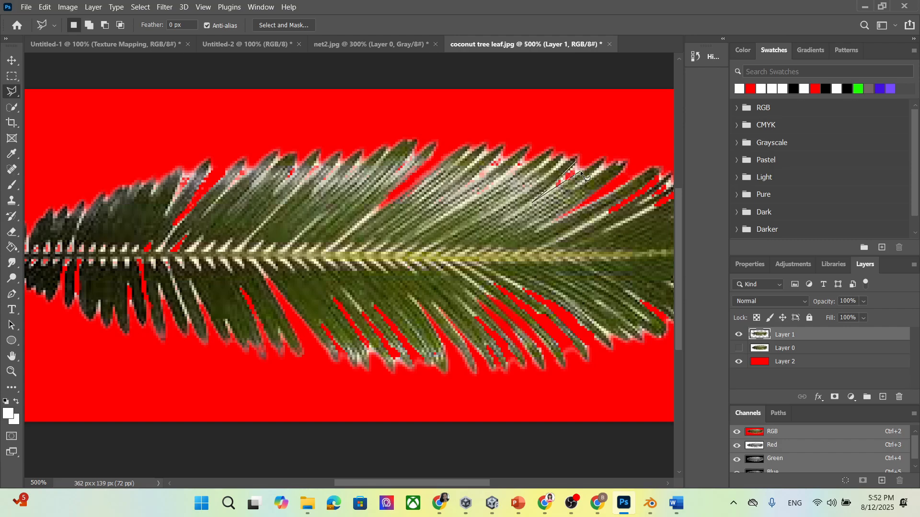
left_click(577, 162)
key("Delete")
- Outline the narrow white gap between the leaflets at the leaf's upper middle, delete it from Layer 1, and deselect
left_click(503, 148)
left_click(460, 188)
left_click(502, 148)
left_click(515, 152)
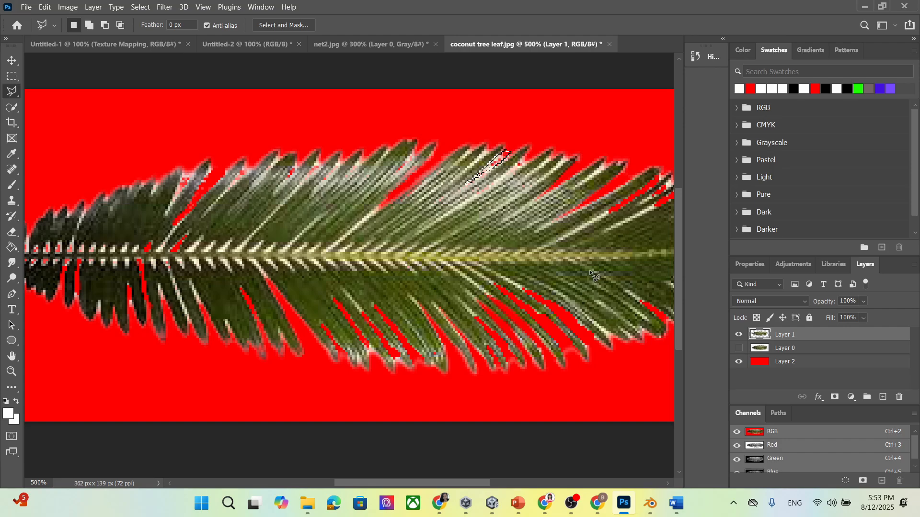
key("ctrl+d")
- Export the image as a PNG named coconut tree leaf in the textu folder
scroll(518, 251, "down", 2)
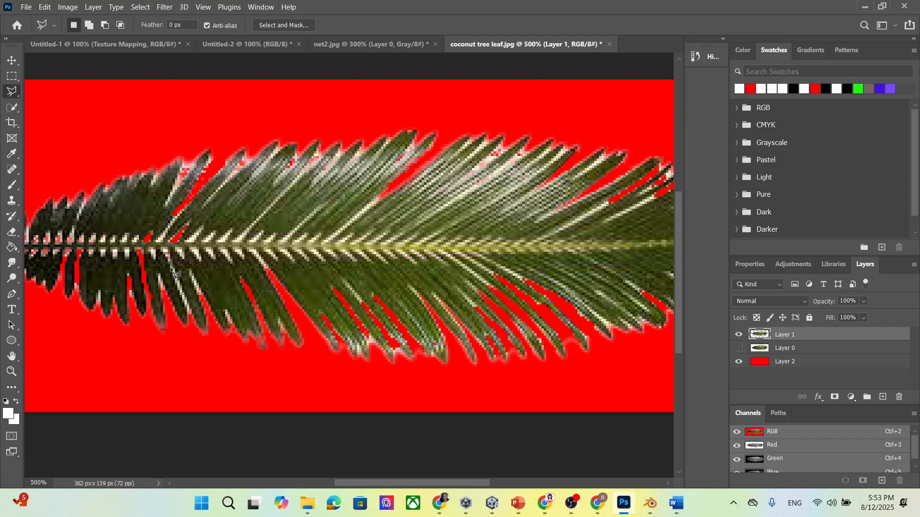
scroll(430, 258, "down", 1)
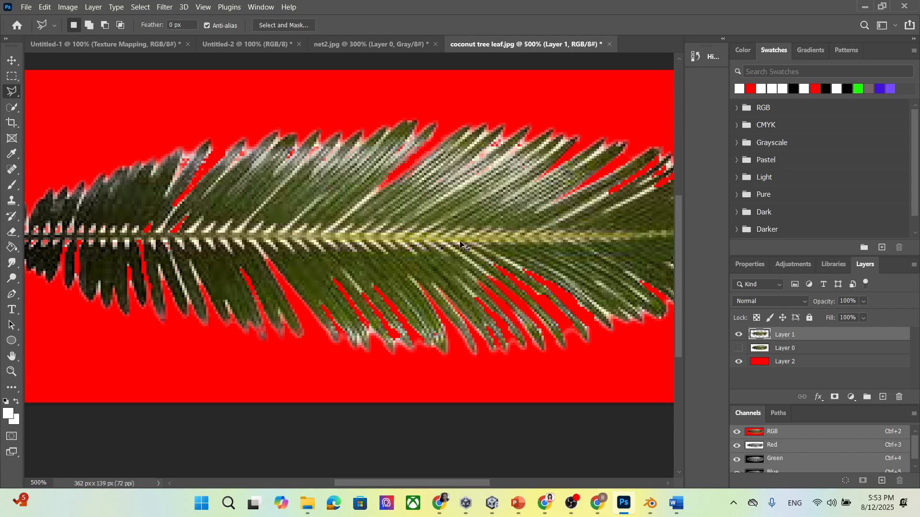
scroll(461, 245, "down", 2, "alt")
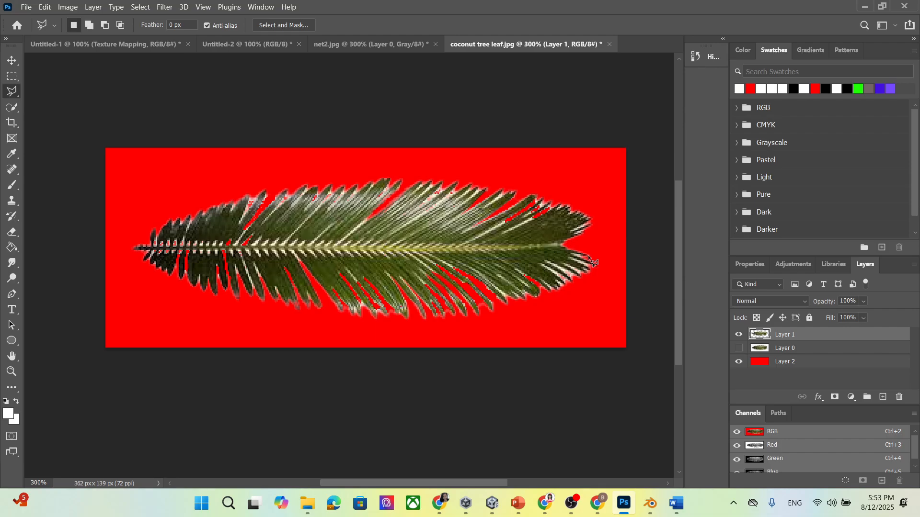
scroll(603, 280, "up", 1)
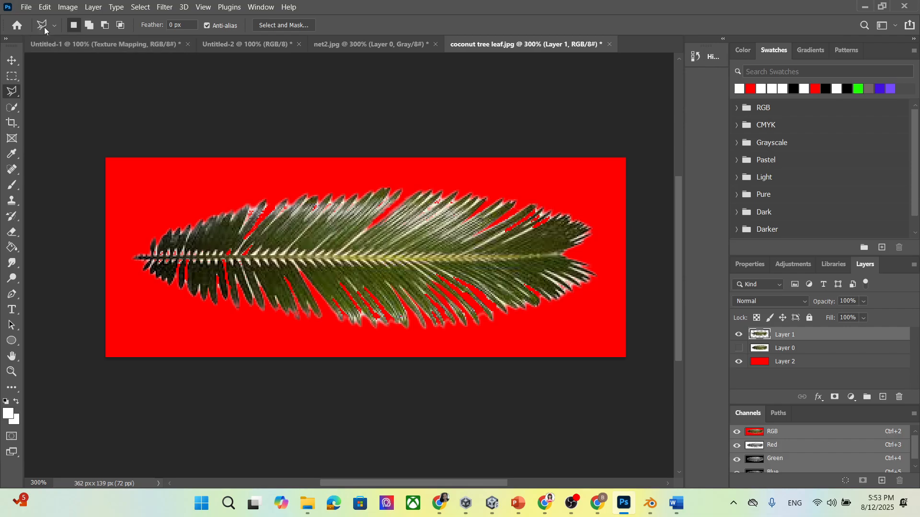
left_click(25, 7)
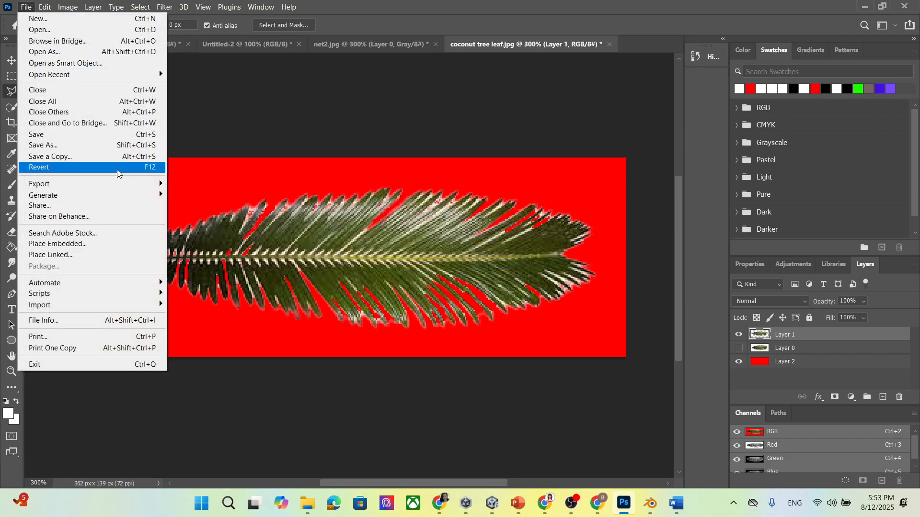
mouse_move(117, 184)
left_click(279, 184)
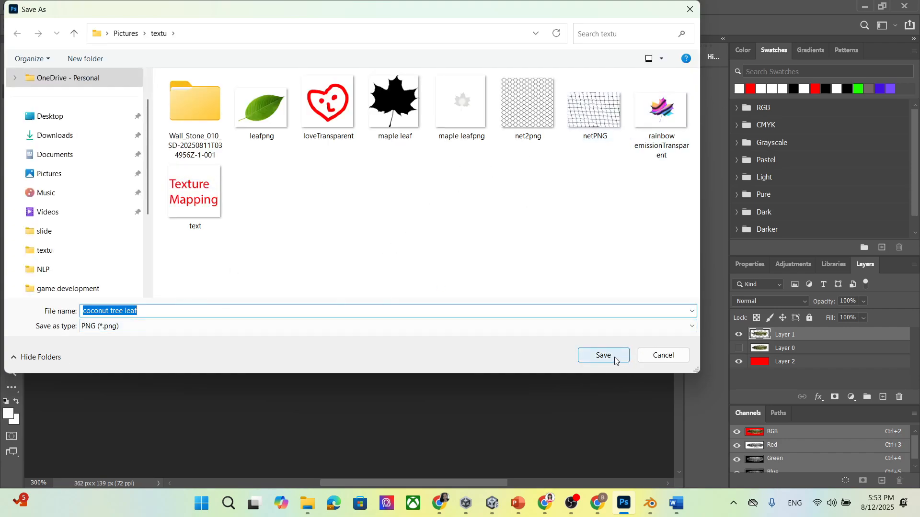
left_click(583, 356)
- Switch to Unity and create a material named treeLeaf in the Assets folder
left_click(573, 504)
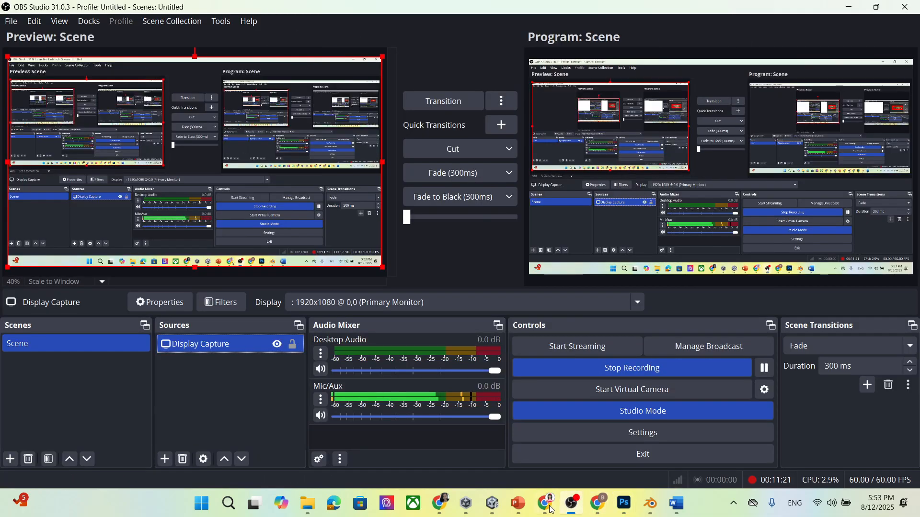
left_click(494, 506)
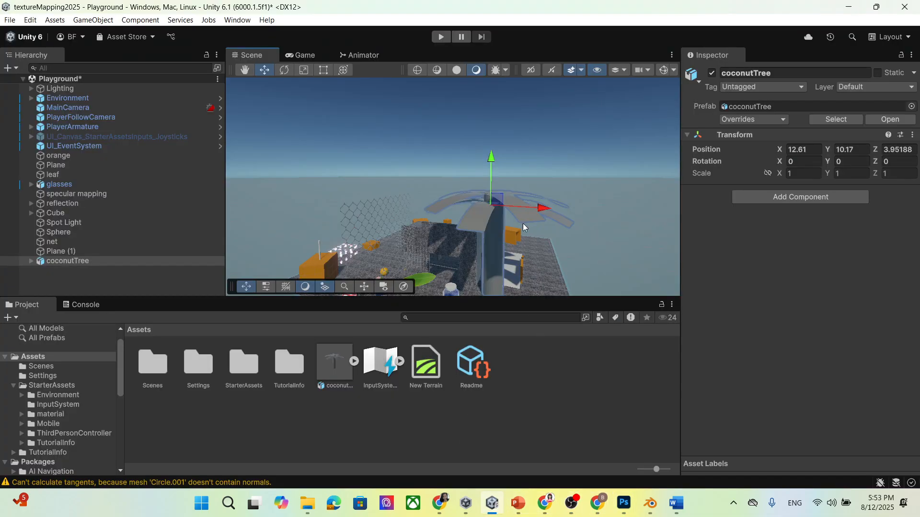
scroll(535, 233, "up", 3)
right_click_drag(426, 170, 457, 232)
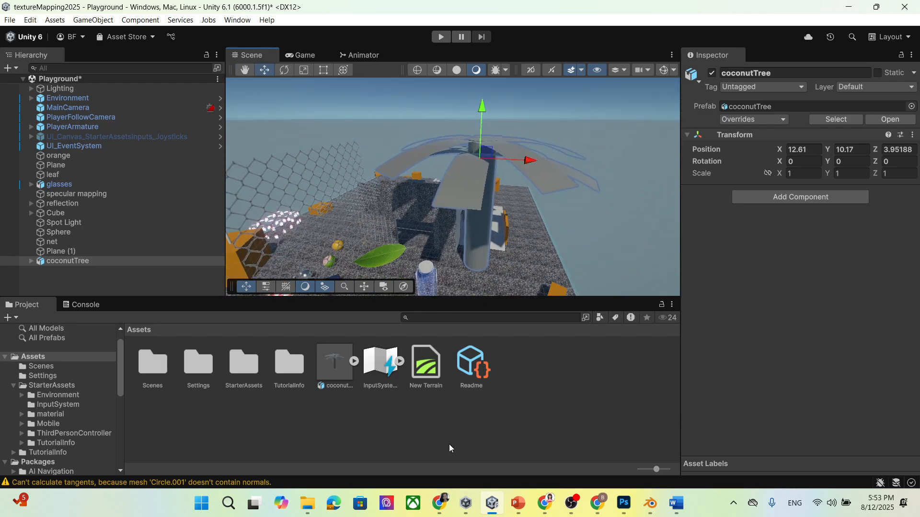
right_click(467, 413)
mouse_move(569, 116)
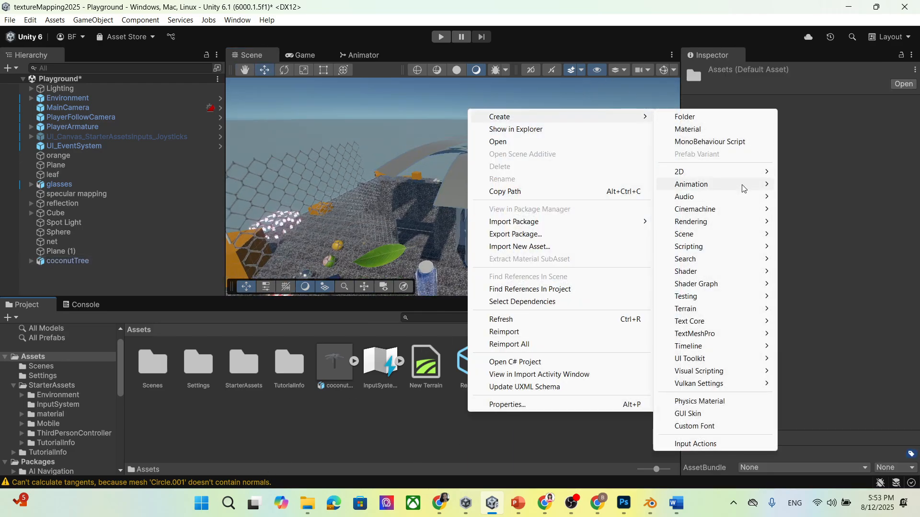
mouse_move(733, 236)
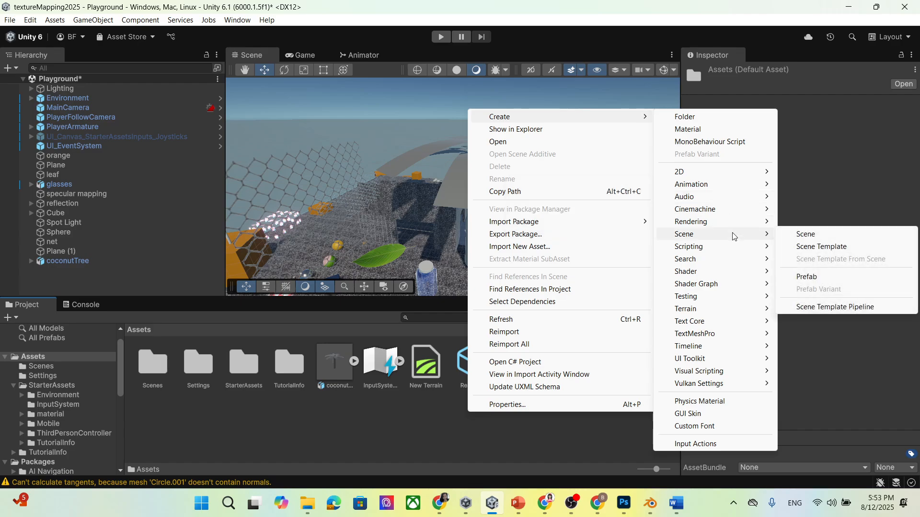
left_click(690, 130)
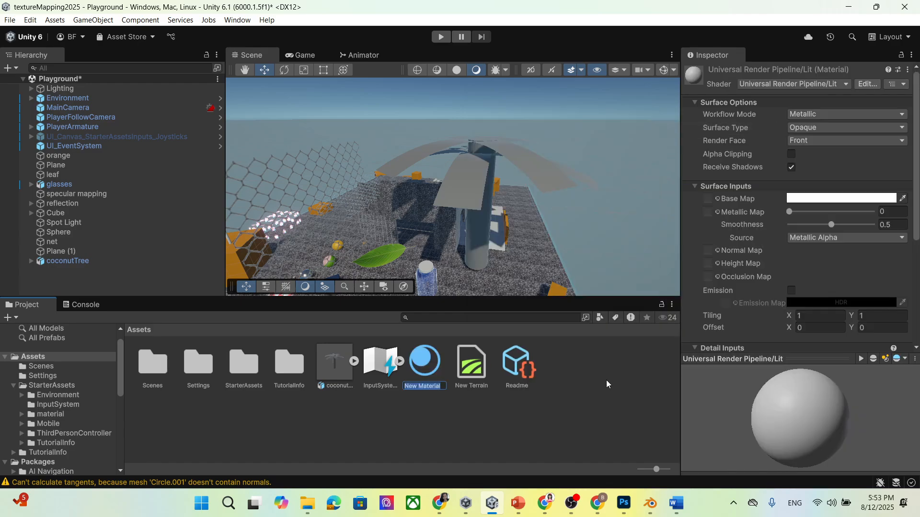
type("treeLeaf")
key("Return")
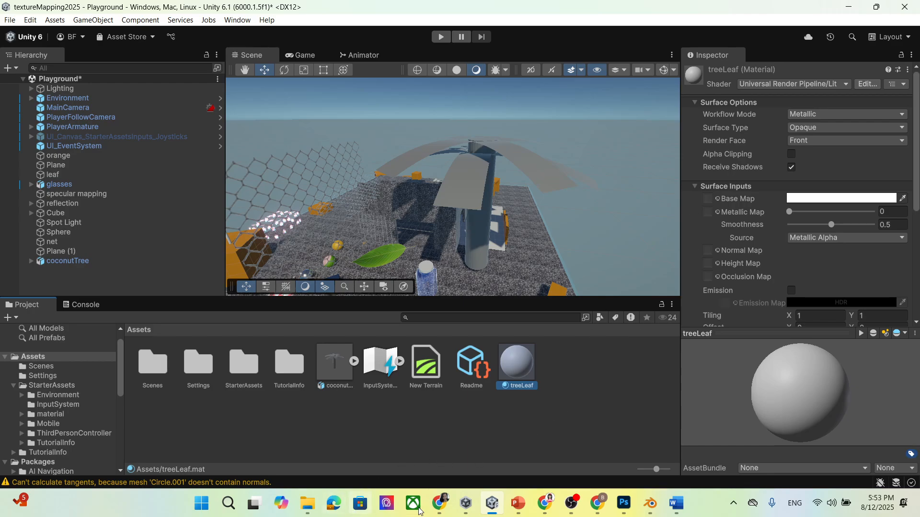
- Bring up the textu folder in File Explorer and check the exported coconut tree leaf PNG
left_click(307, 503)
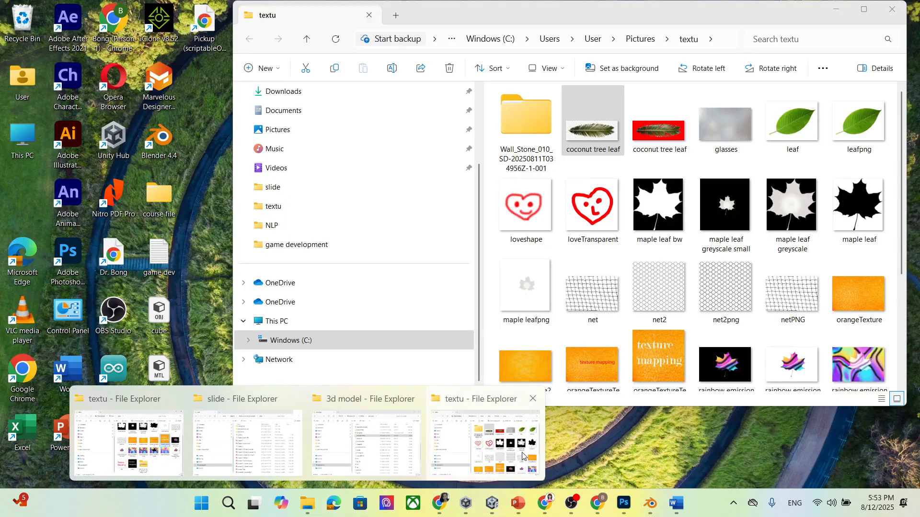
left_click(485, 448)
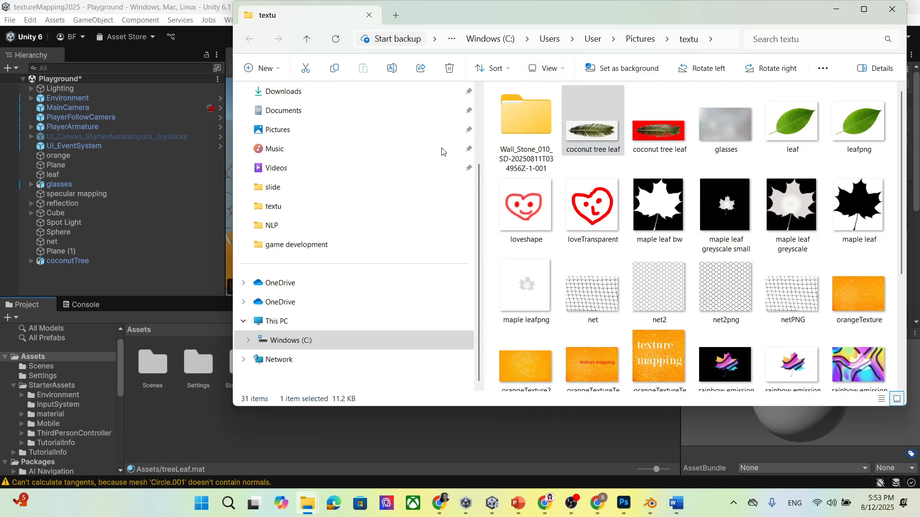
left_click_drag(666, 9, 490, 55)
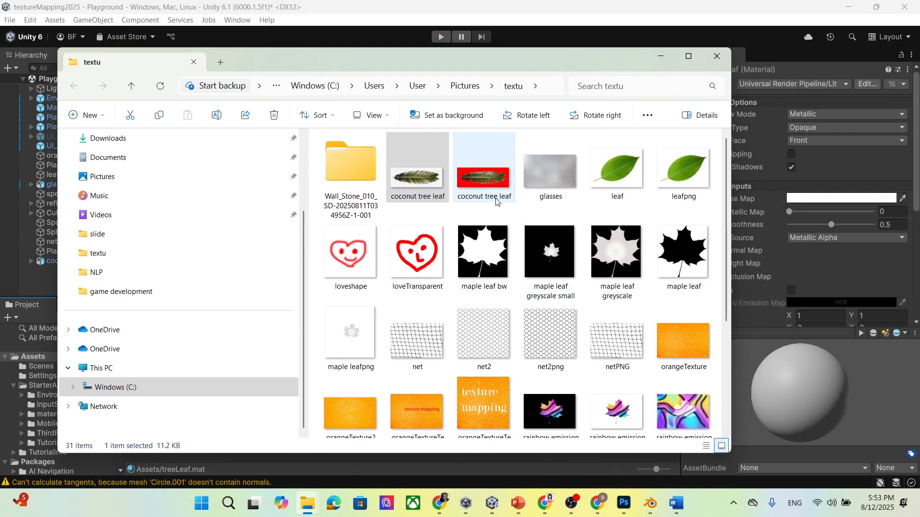
- Switch to Photoshop, hide the red Layer 2, and export the image as a PNG, replacing coconut tree leaf.png in the textu folder
left_click(624, 503)
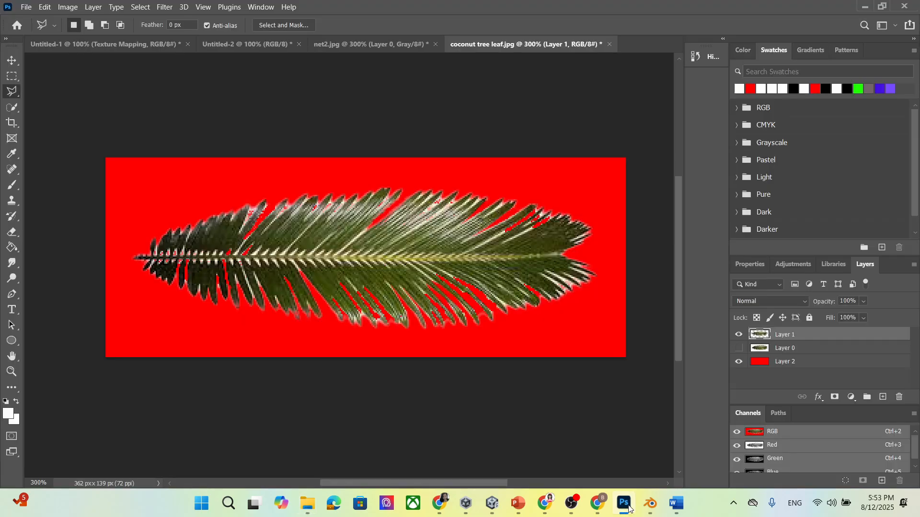
left_click(738, 361)
left_click(25, 6)
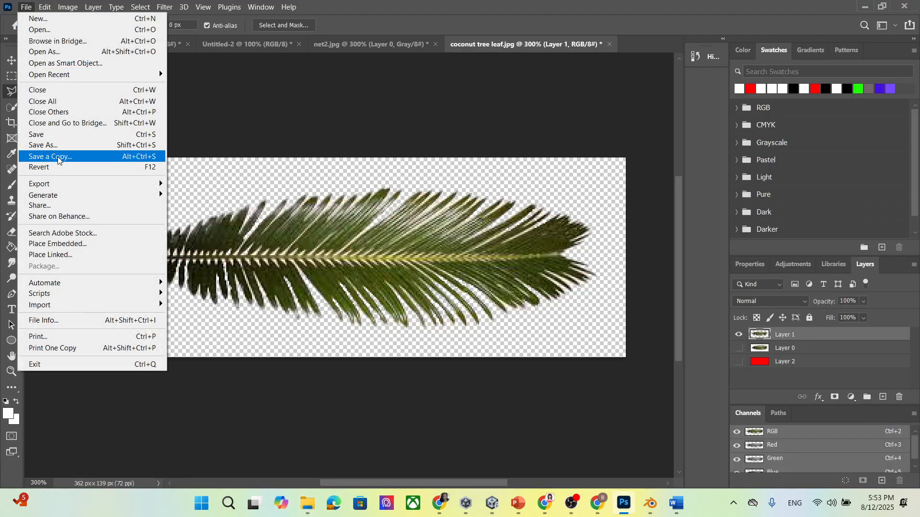
mouse_move(55, 185)
left_click(253, 185)
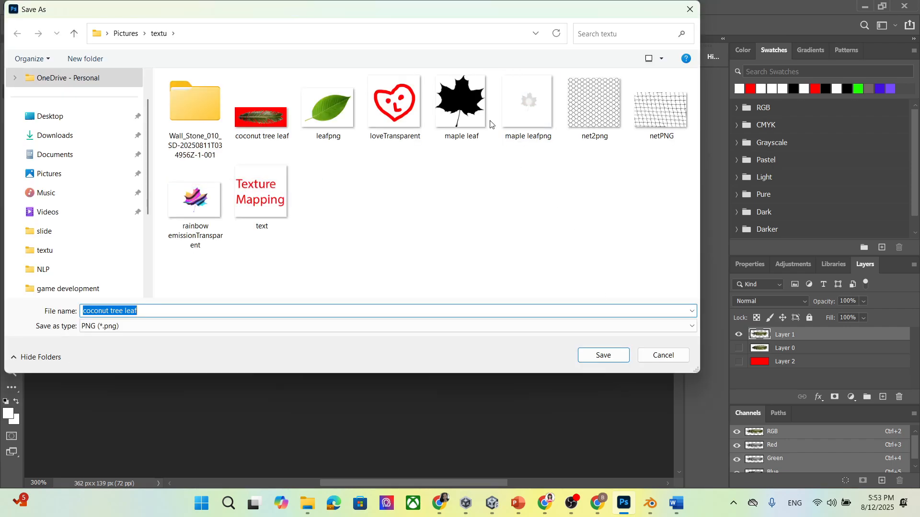
left_click(262, 108)
left_click(604, 355)
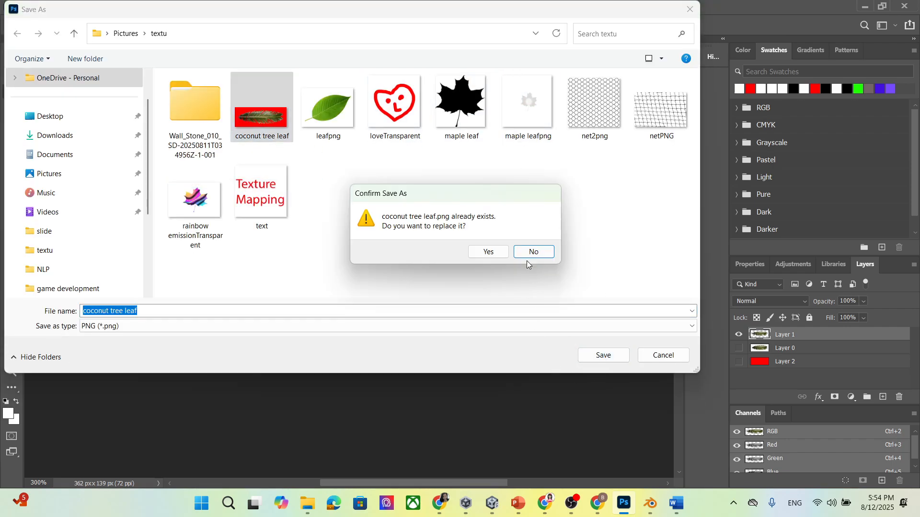
left_click(486, 250)
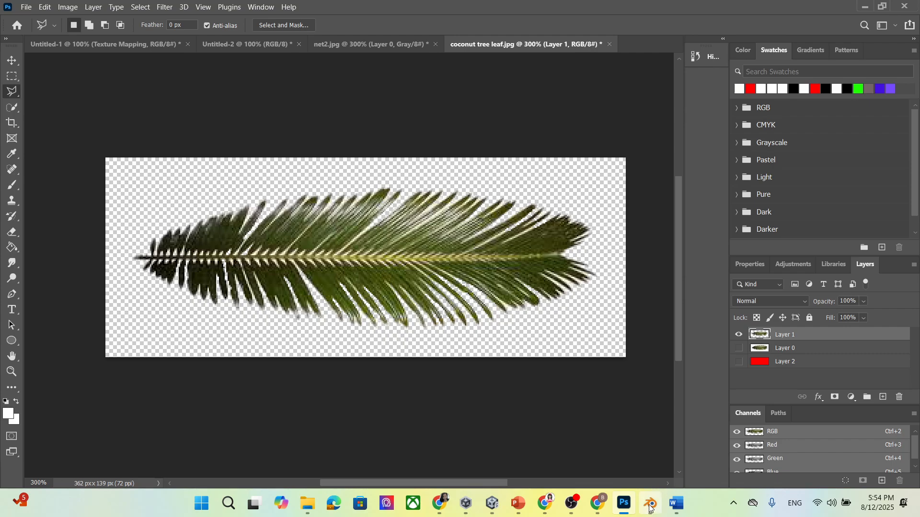
- Switch to Unity and import the first coconut tree leaf image from the textu folder into the Assets folder
mouse_move(601, 506)
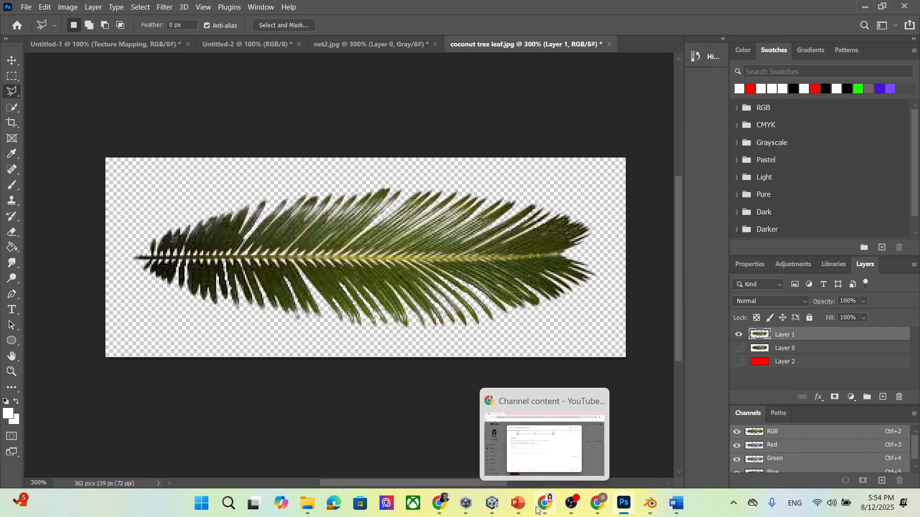
left_click(492, 506)
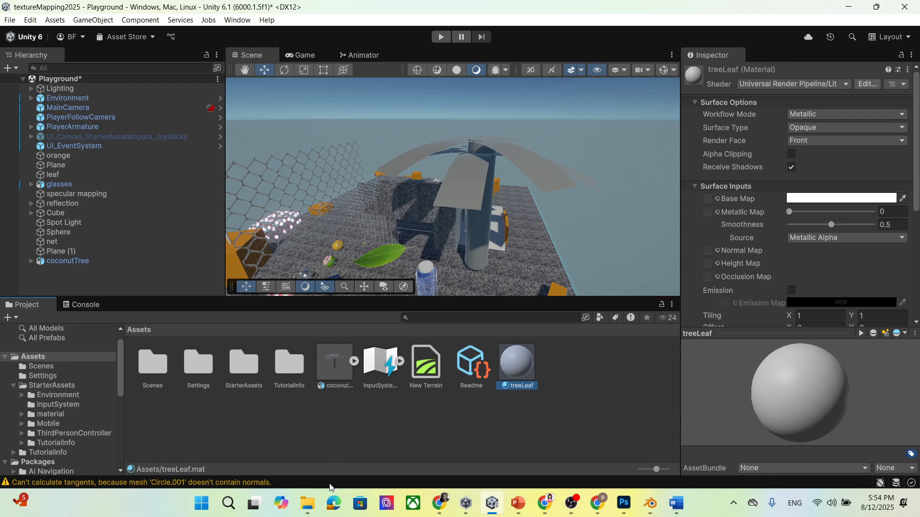
mouse_move(307, 504)
left_click(500, 450)
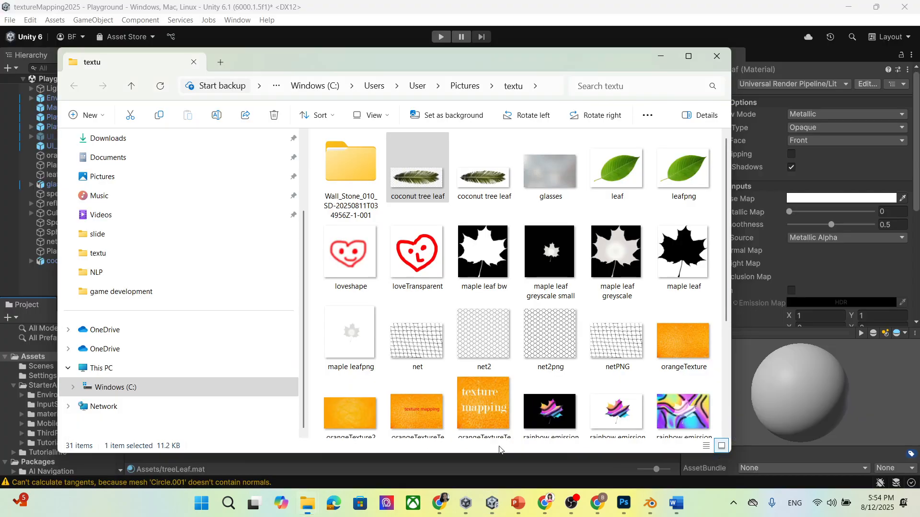
left_click_drag(564, 63, 322, 187)
left_click(182, 309)
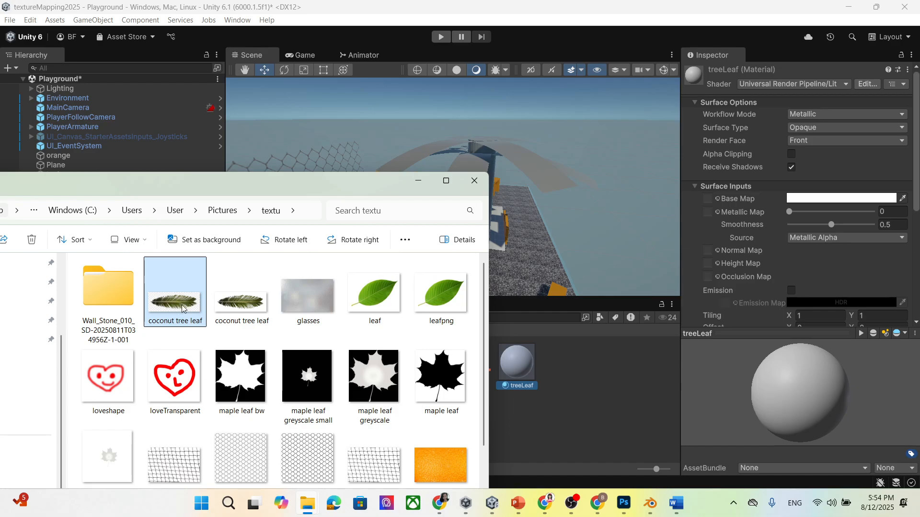
left_click_drag(182, 309, 579, 370)
left_click(418, 181)
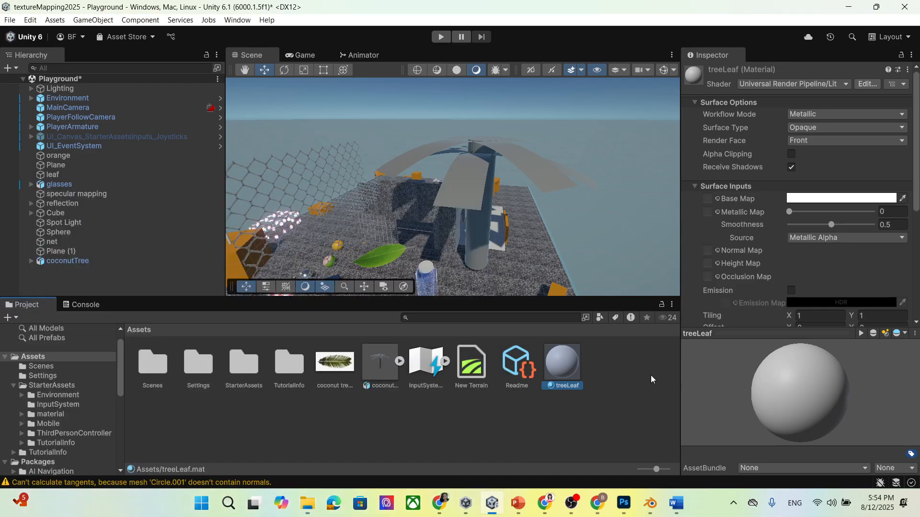
- Assign the coconut tree leaf image as treeLeaf's Base Map and make its surface Transparent with Alpha Clipping enabled
left_click_drag(335, 361, 719, 201)
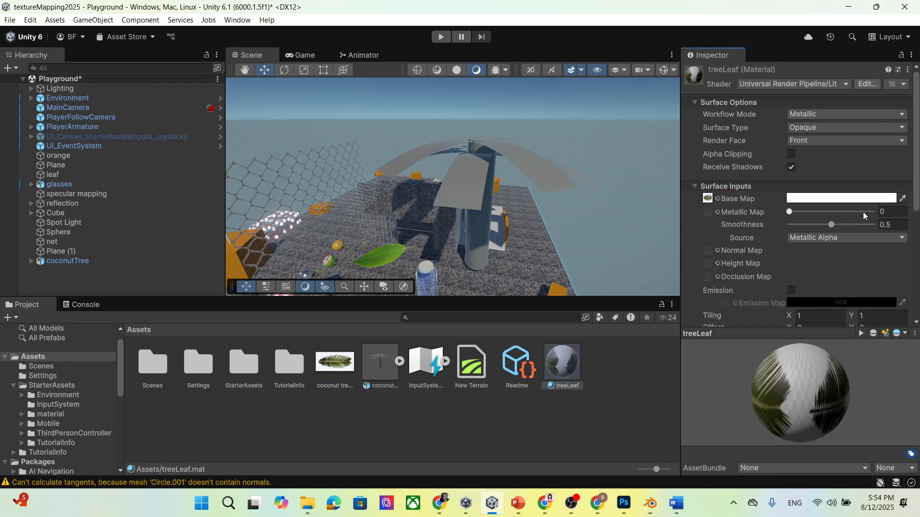
left_click(810, 127)
left_click(821, 154)
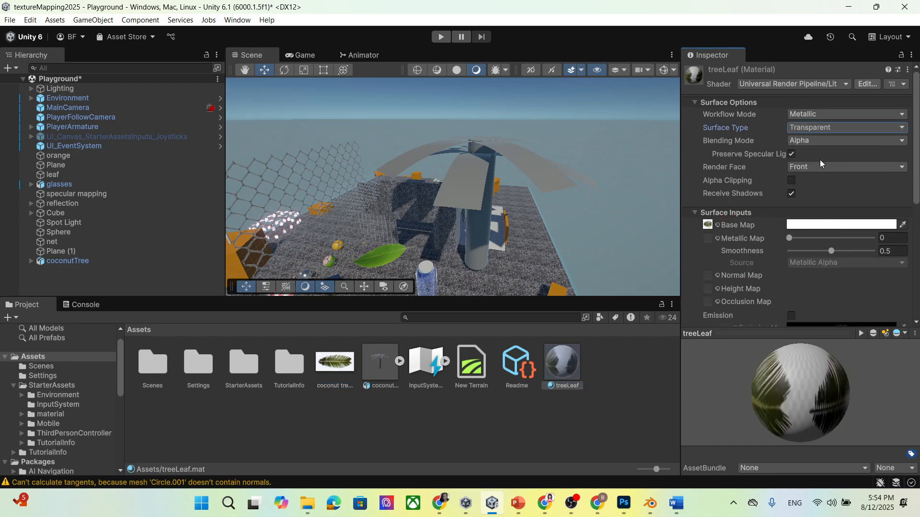
left_click(791, 181)
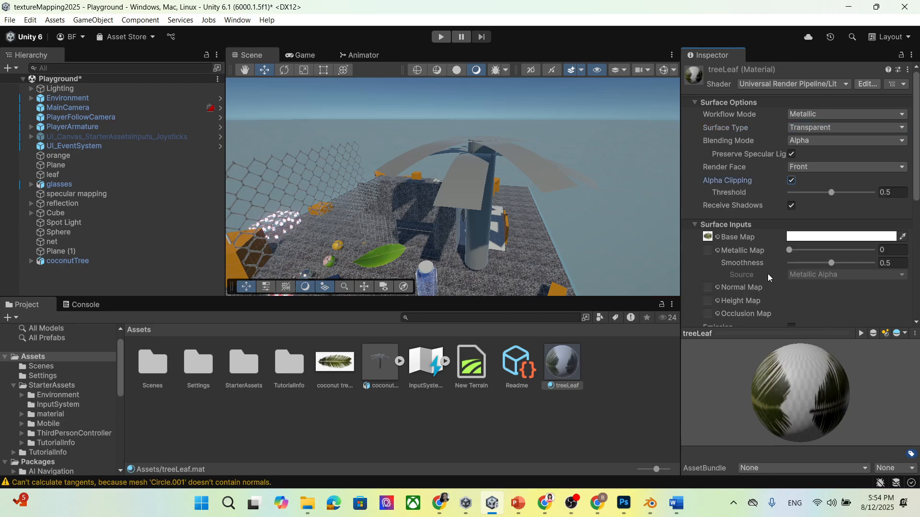
- Set treeLeaf's Render Face to Both and apply the material to the coconut tree's leaves in the scene
scroll(768, 274, "down", 4)
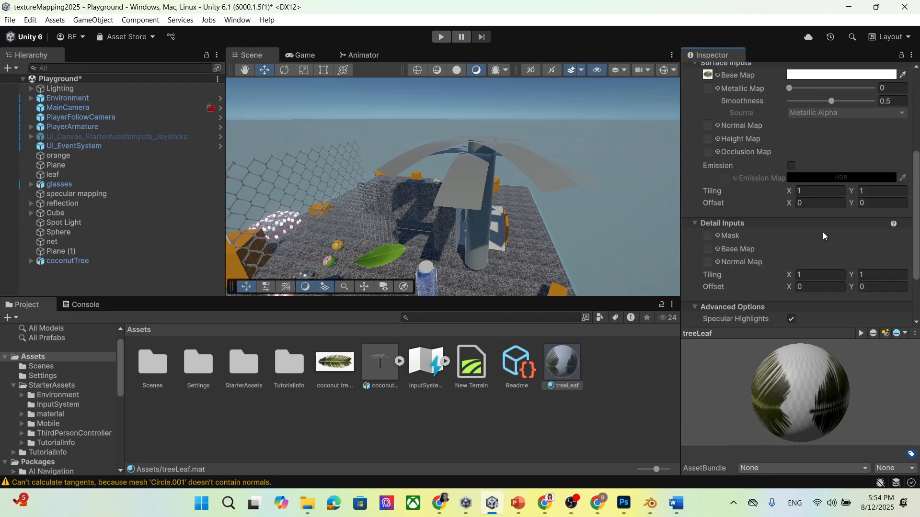
scroll(823, 232, "up", 3)
left_click(830, 134)
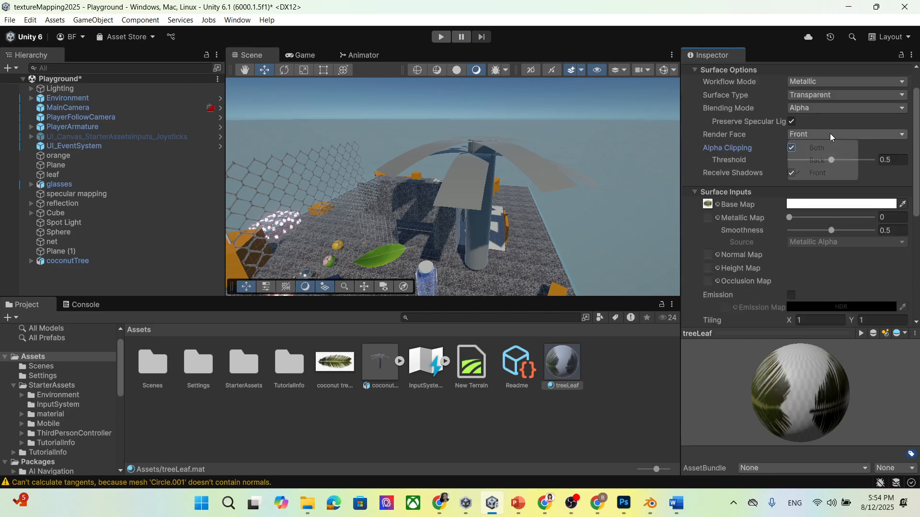
left_click(817, 148)
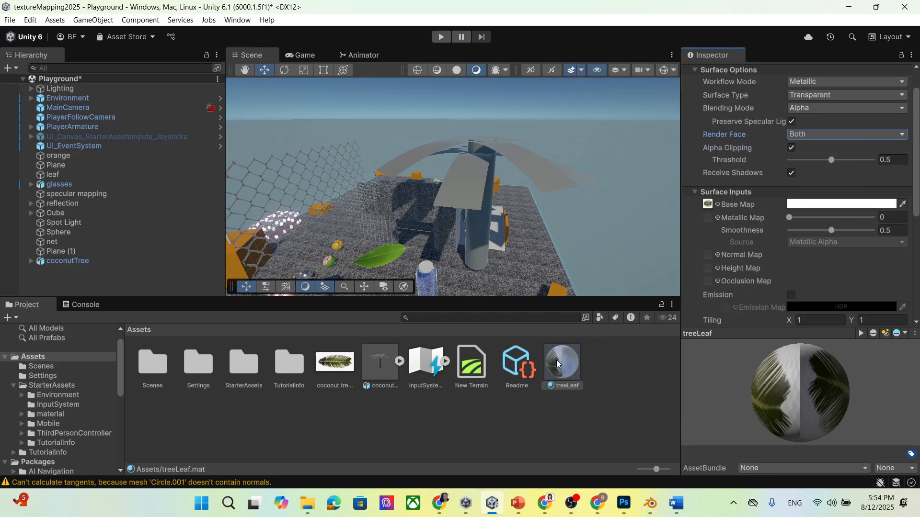
scroll(853, 196, "up", 1)
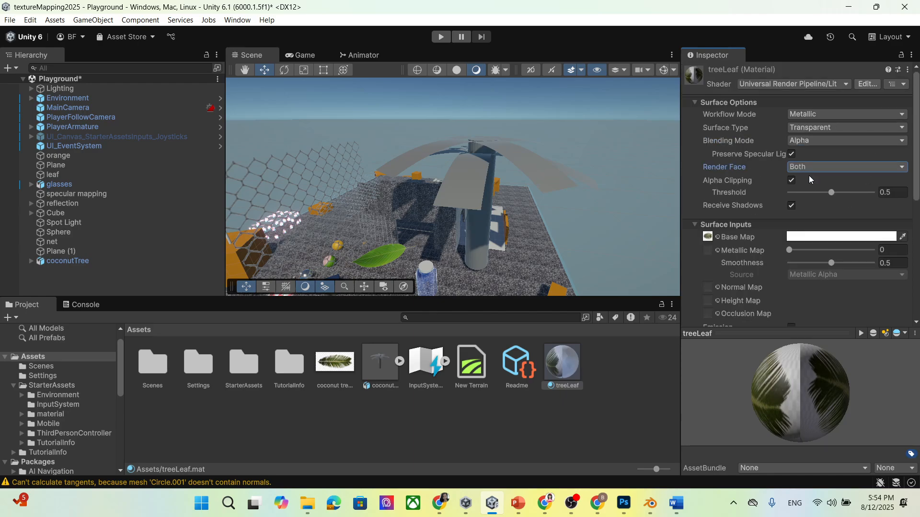
left_click_drag(564, 358, 472, 197)
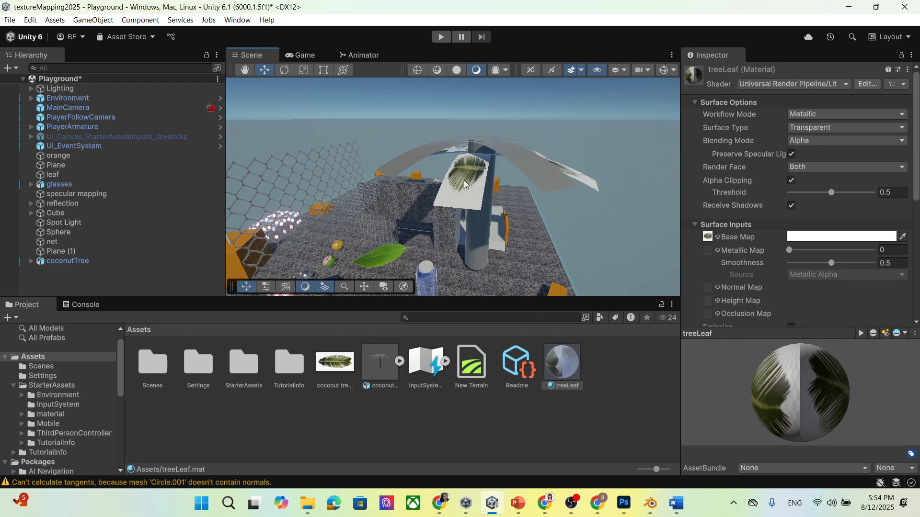
left_click_drag(465, 183, 508, 280, "alt")
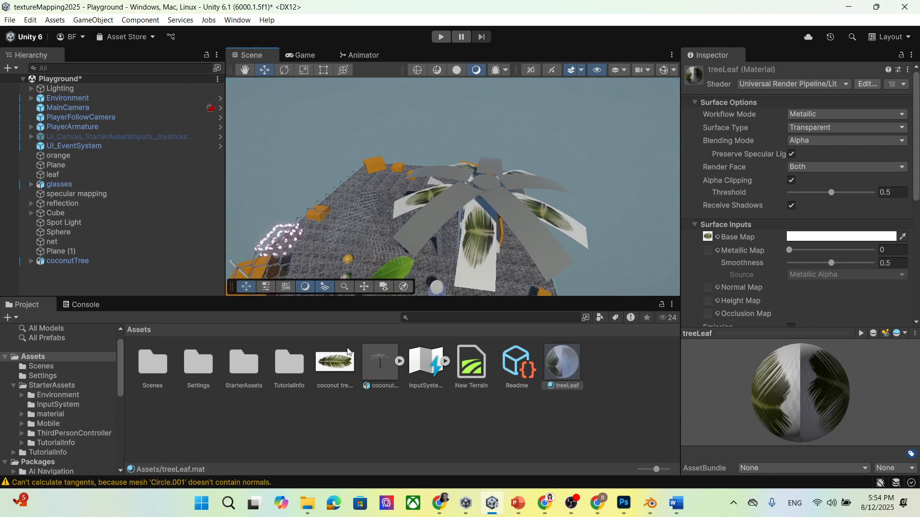
- Examine the import settings of the coconut tree leaf texture in the Assets folder
left_click(318, 376)
scroll(886, 178, "down", 3)
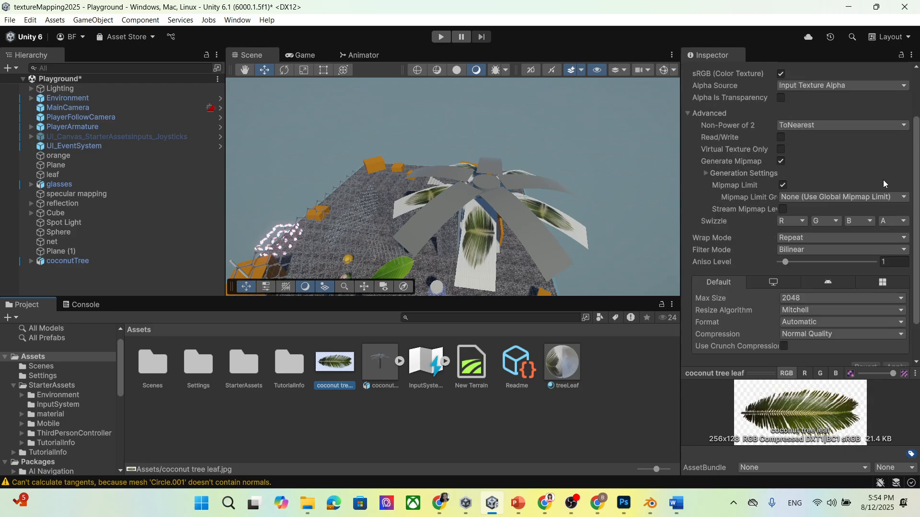
scroll(882, 215, "up", 3)
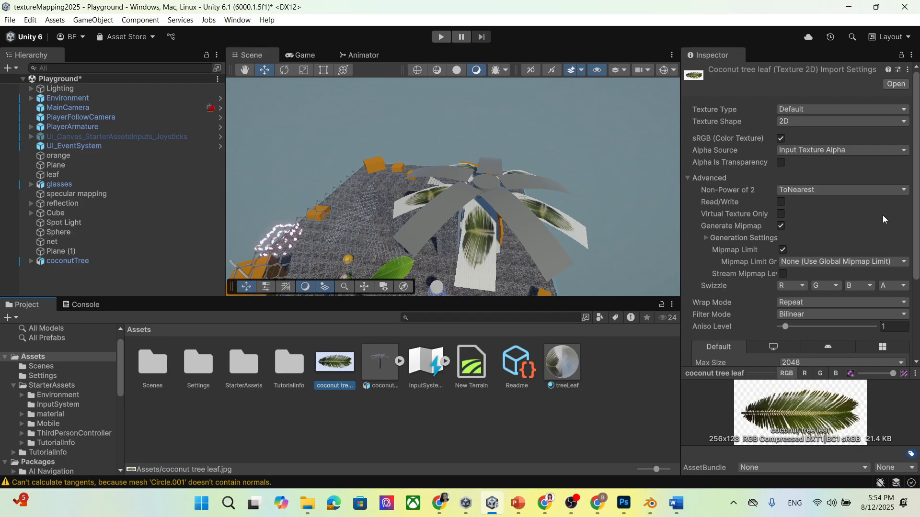
- Review treeLeaf's Workflow Mode and Blending Mode options, keeping Metallic and Alpha, and inspect the leaf background up close in the scene
left_click(566, 361)
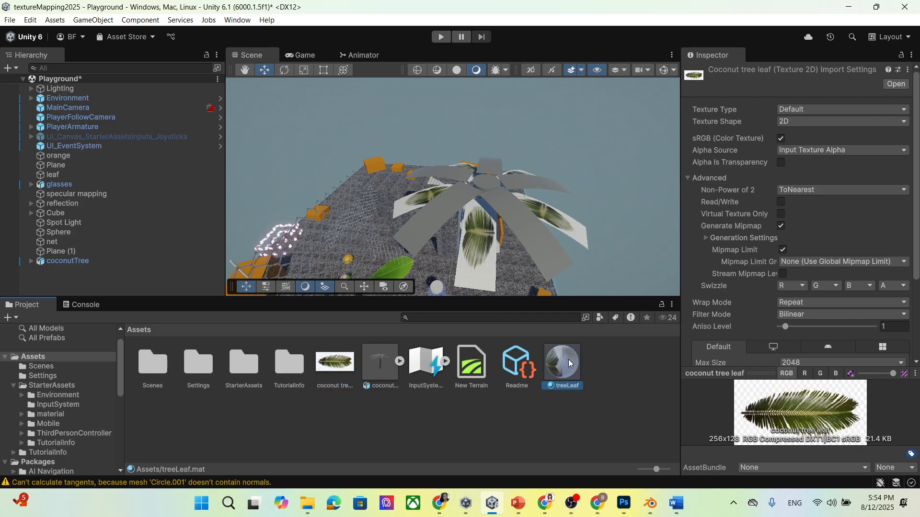
left_click(837, 115)
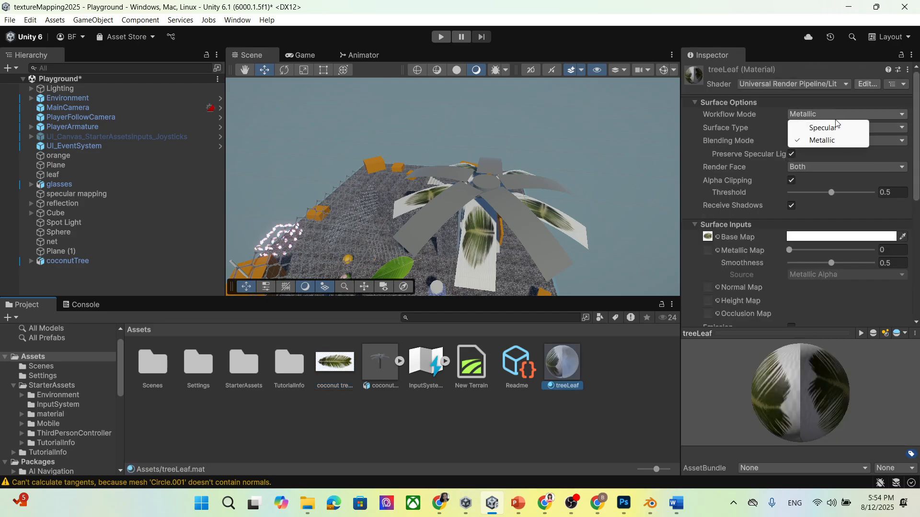
left_click(844, 140)
left_click(820, 138)
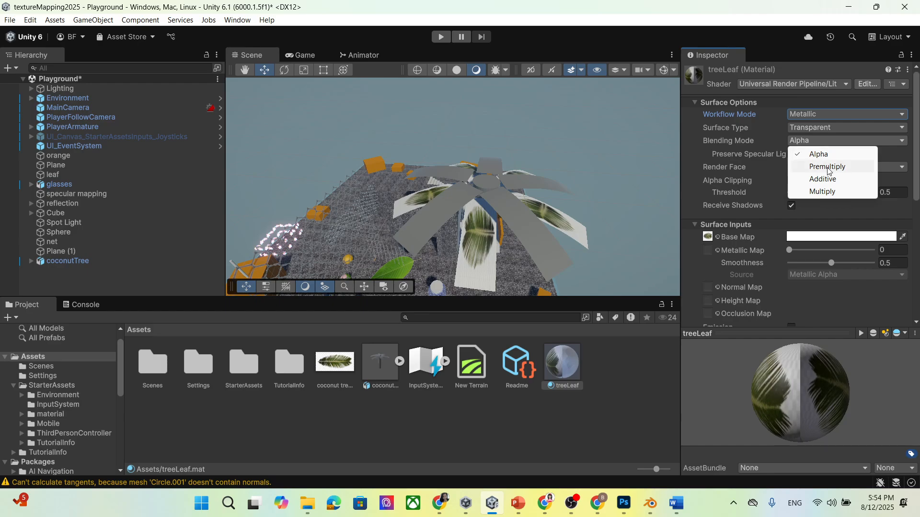
left_click(832, 155)
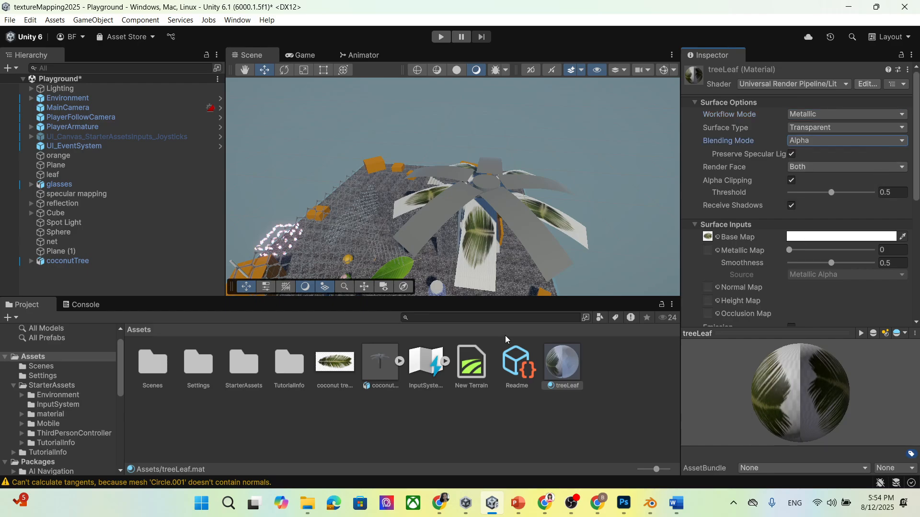
scroll(534, 276, "up", 5)
scroll(517, 267, "down", 4)
middle_click_drag(530, 267, 543, 264)
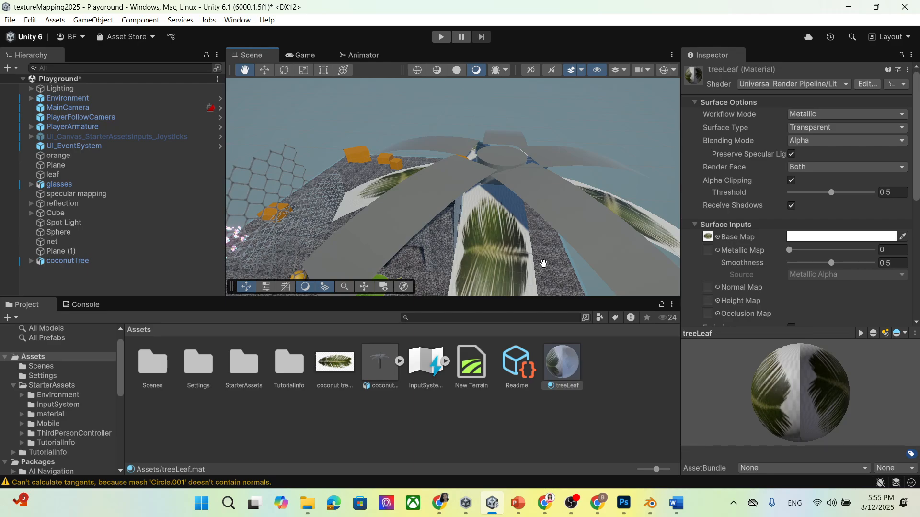
scroll(543, 264, "up", 5)
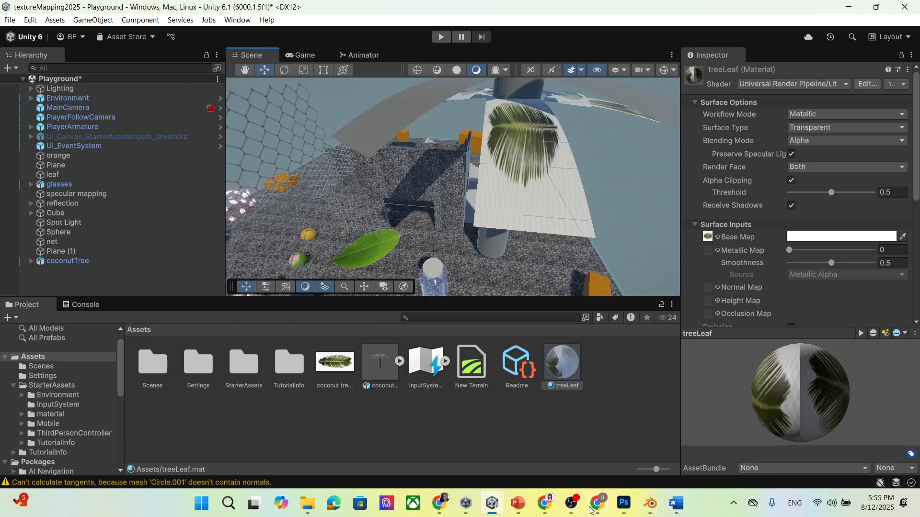
- Import the second coconut tree leaf image, the transparent PNG, from the textu folder into the Assets folder
mouse_move(626, 505)
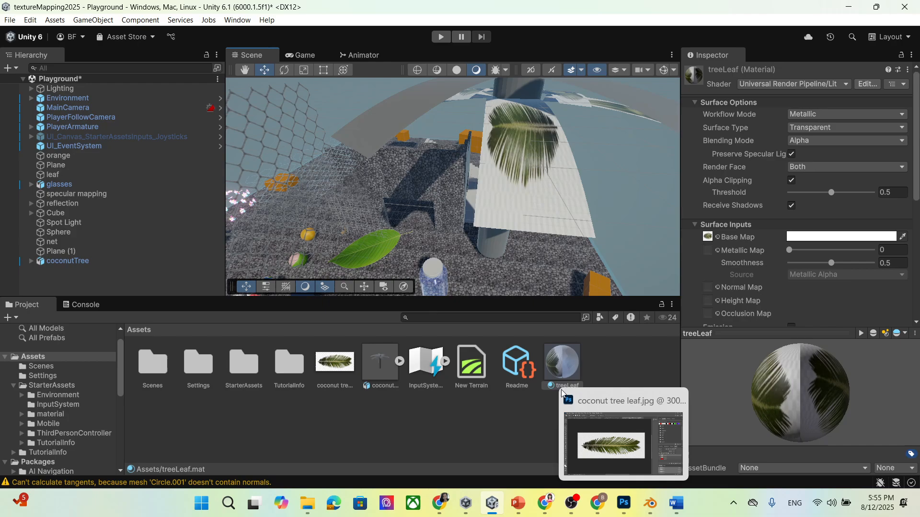
left_click(441, 431)
mouse_move(311, 502)
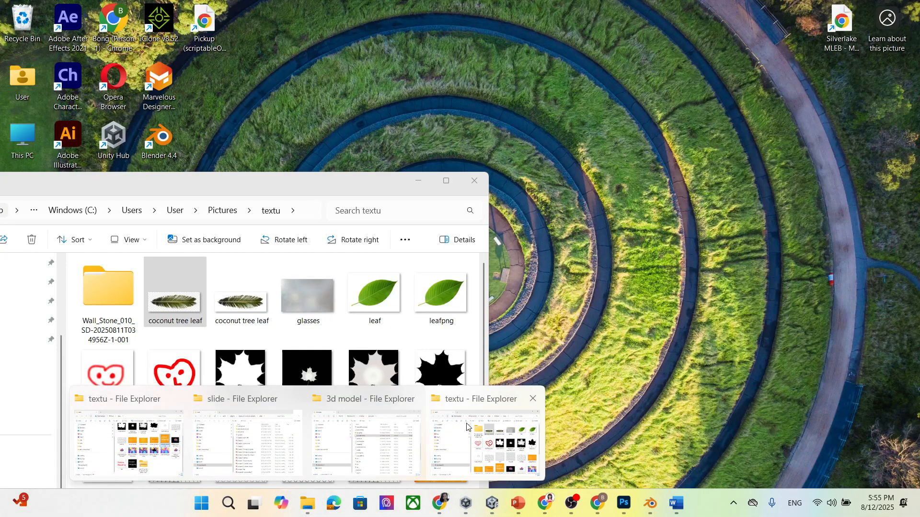
left_click(485, 461)
left_click(256, 312)
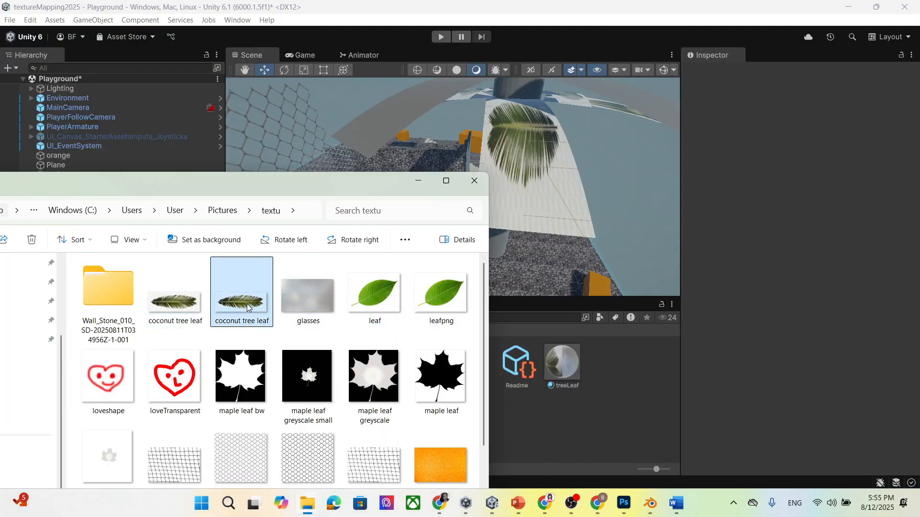
left_click(421, 185)
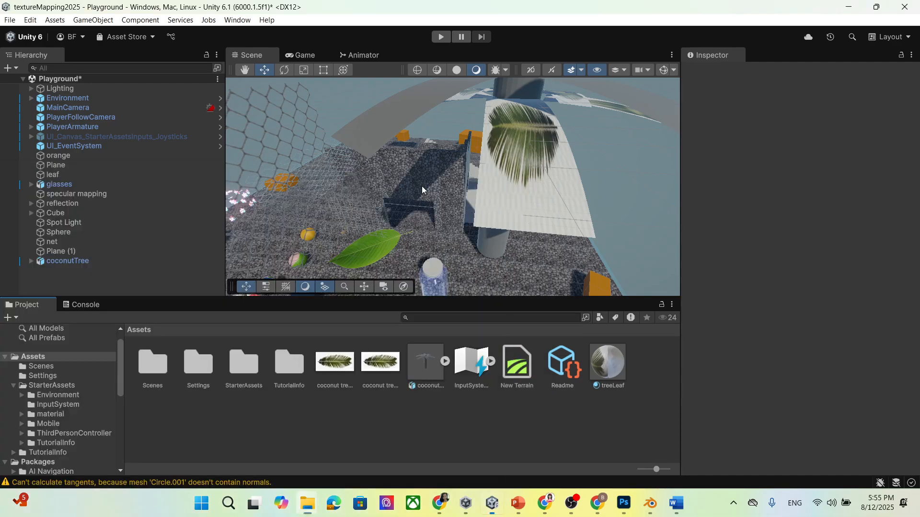
- Assign the newly imported coconut tree leaf PNG as treeLeaf's Base Map and check the leaves on the tree
left_click(591, 368)
left_click_drag(388, 374, 708, 238)
scroll(513, 154, "up", 3)
scroll(517, 153, "down", 5)
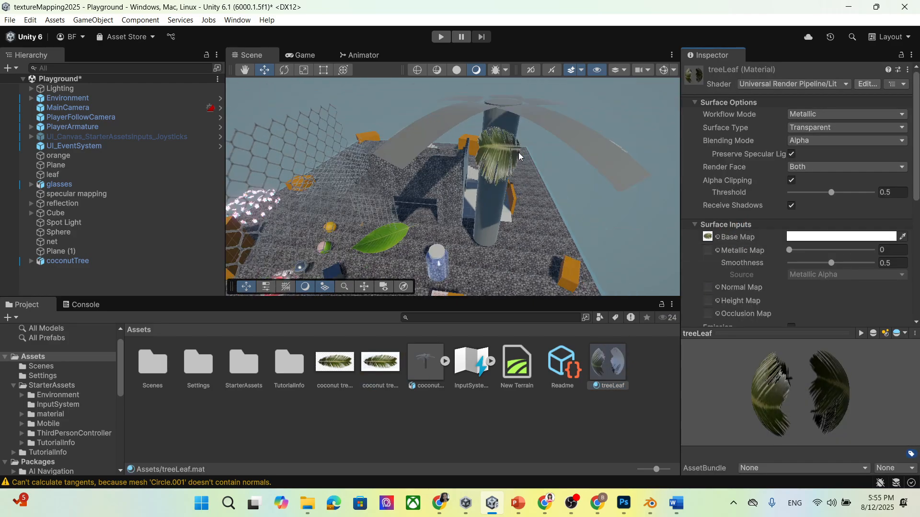
middle_click_drag(518, 153, 520, 230)
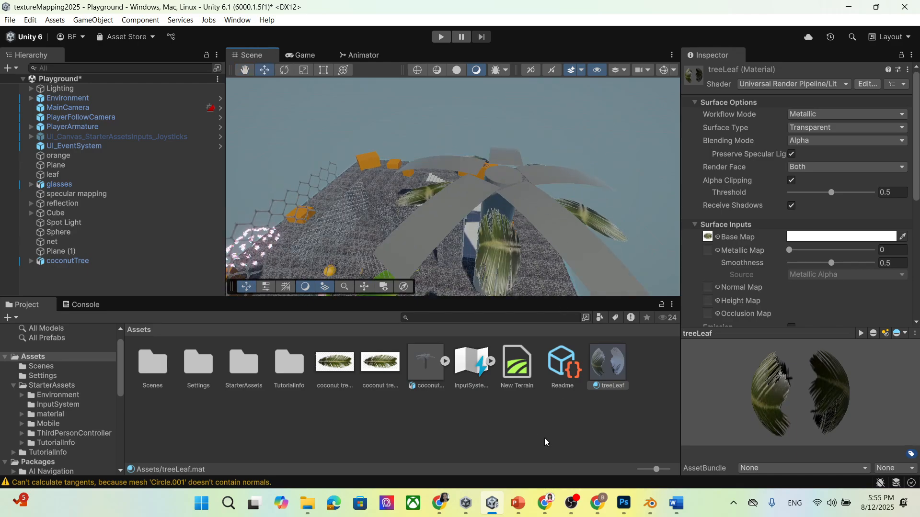
- Switch to Photoshop and try rotating the leaf layer 90° clockwise, undoing the rotation
left_click(624, 503)
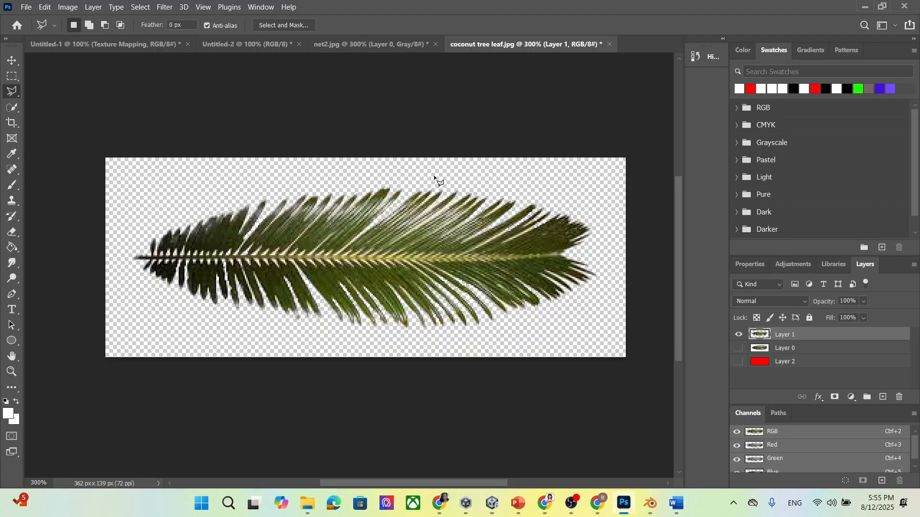
left_click(26, 8)
mouse_move(43, 8)
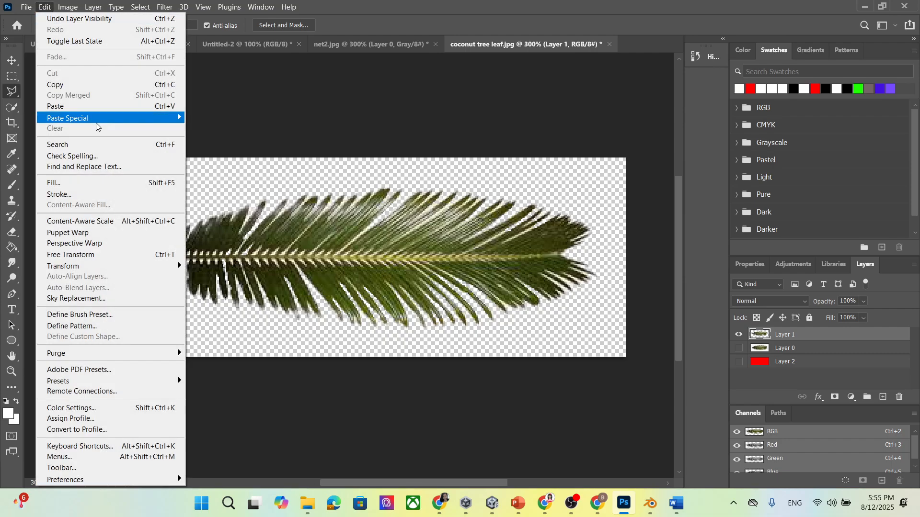
mouse_move(111, 269)
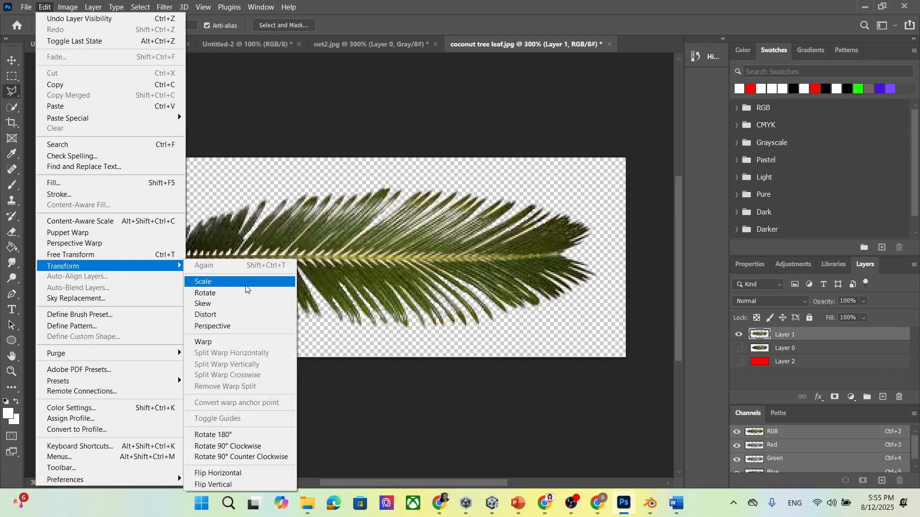
left_click(246, 445)
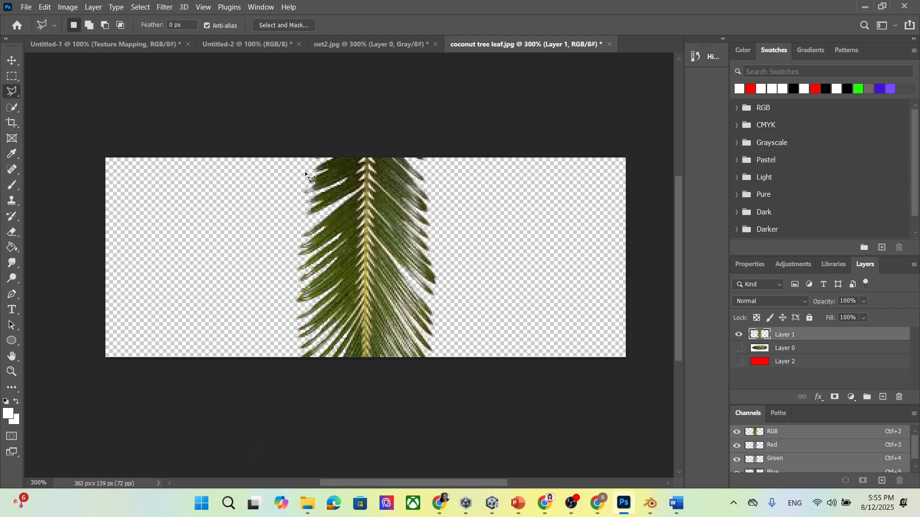
key("ctrl+z")
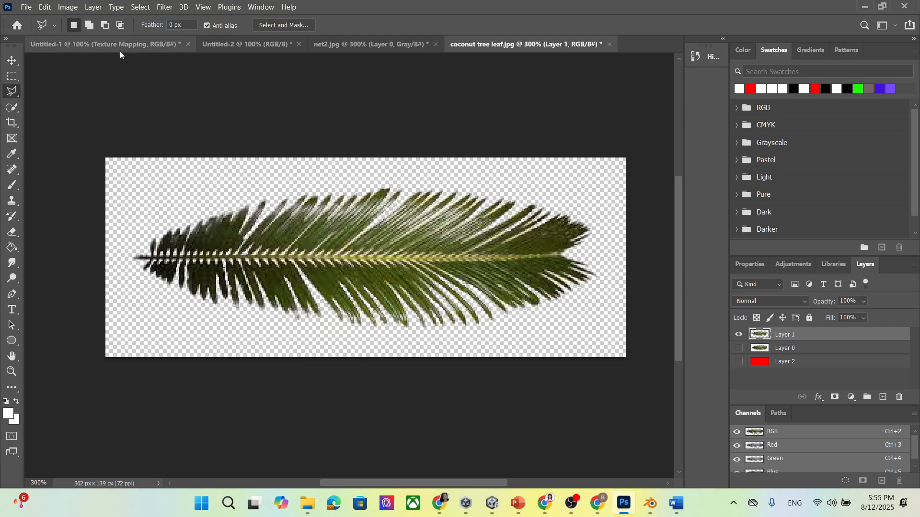
- Rotate the whole coconut tree leaf image 90° counter clockwise and check the upright leaf
left_click(66, 7)
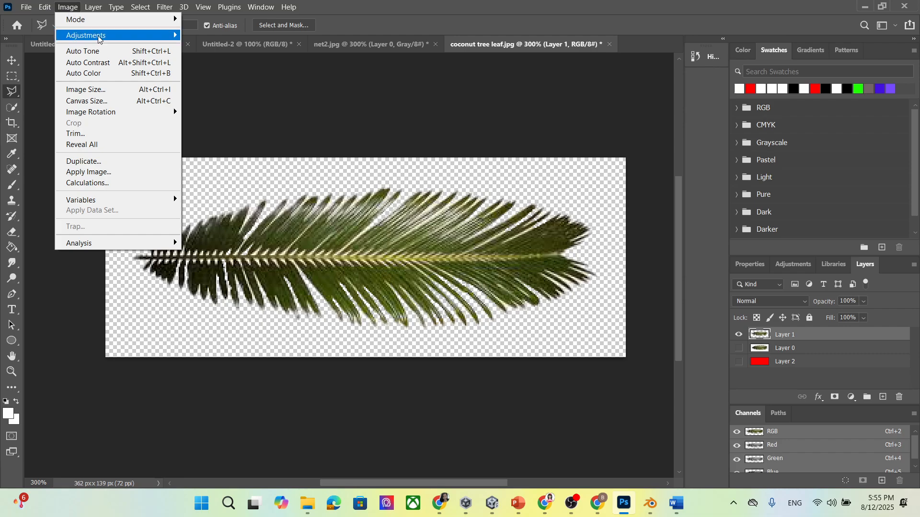
mouse_move(148, 114)
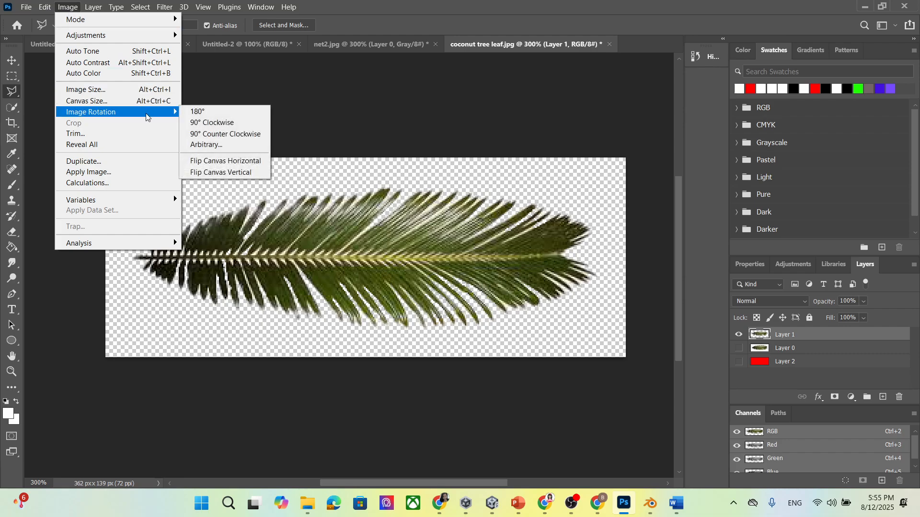
left_click(248, 132)
scroll(303, 199, "down", 3)
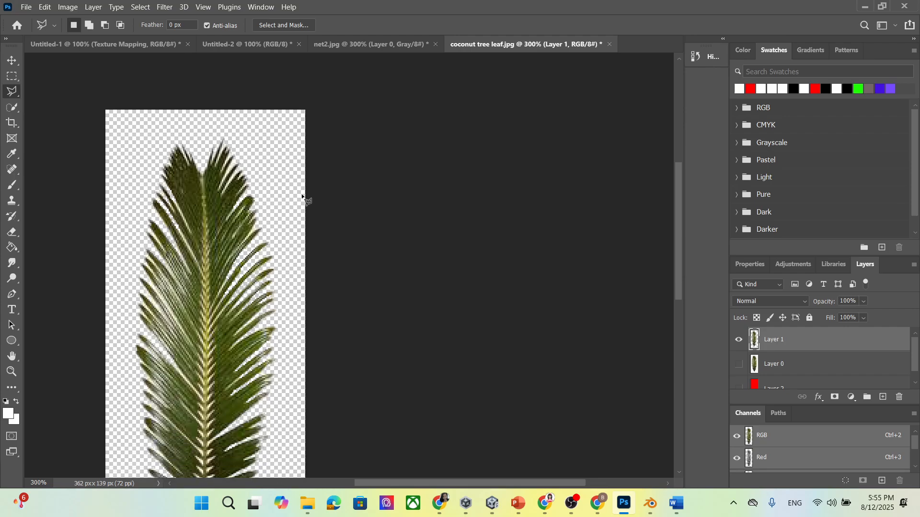
scroll(309, 201, "down", 2)
- Quick-export the rotated image as a PNG named coconut tree leaf2 in the textu folder
left_click(26, 6)
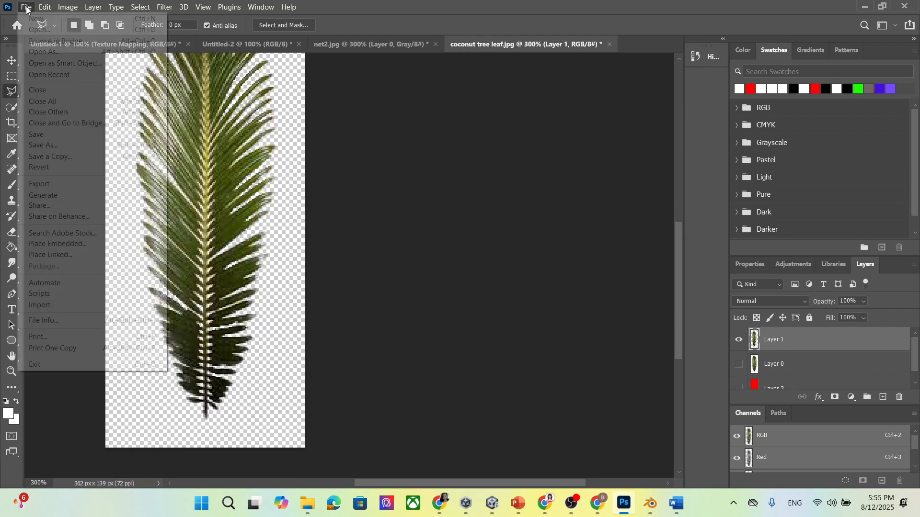
mouse_move(85, 184)
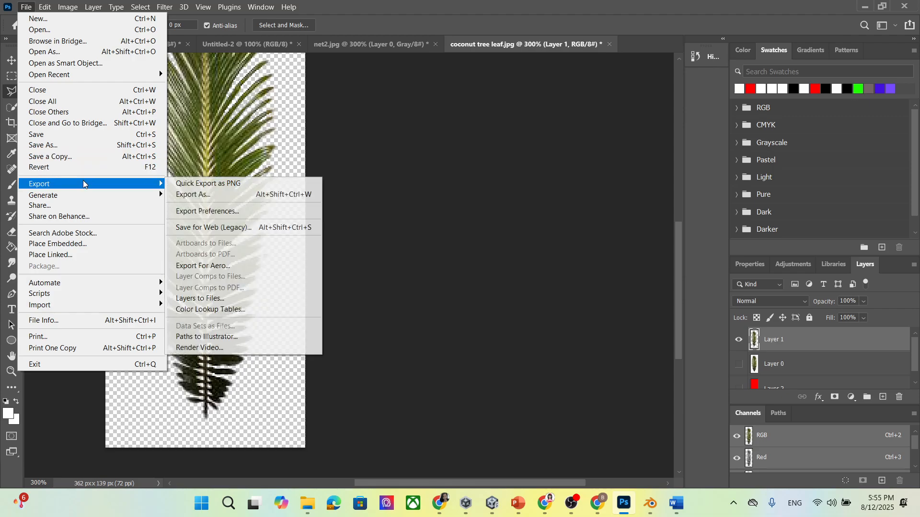
left_click(290, 184)
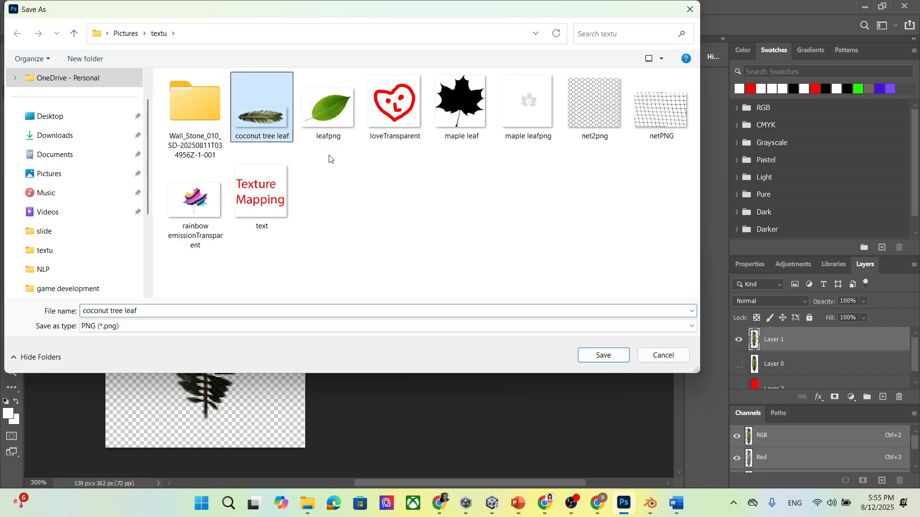
left_click(217, 310)
type("2")
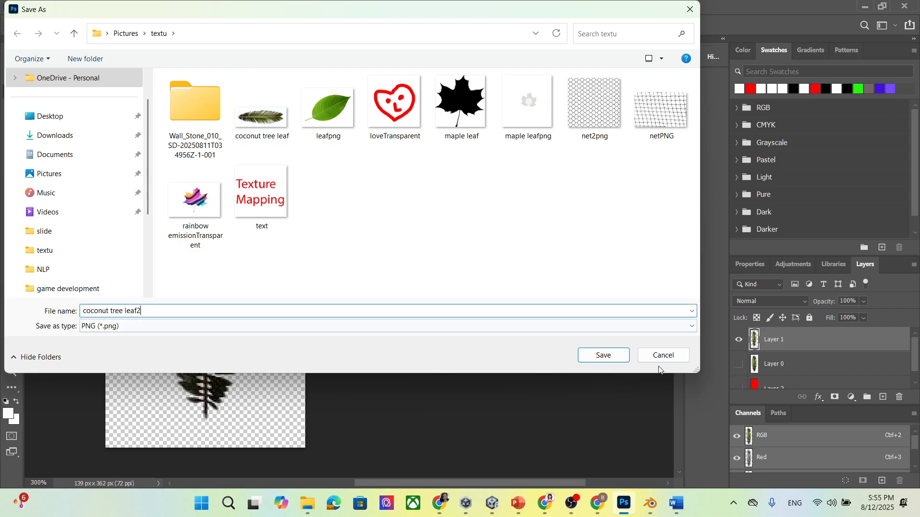
left_click(611, 356)
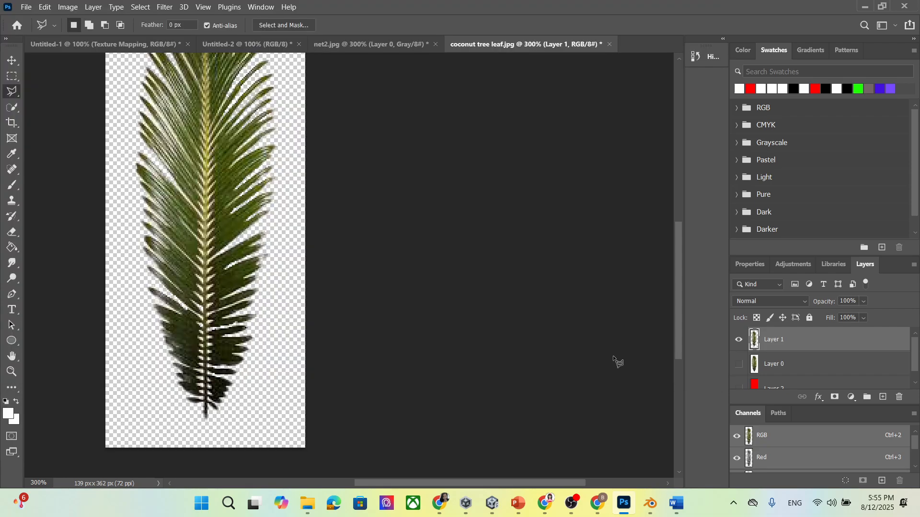
- Switch to Unity and import coconut tree leaf2 from the textu folder into the project's Assets
left_click(492, 503)
mouse_move(308, 503)
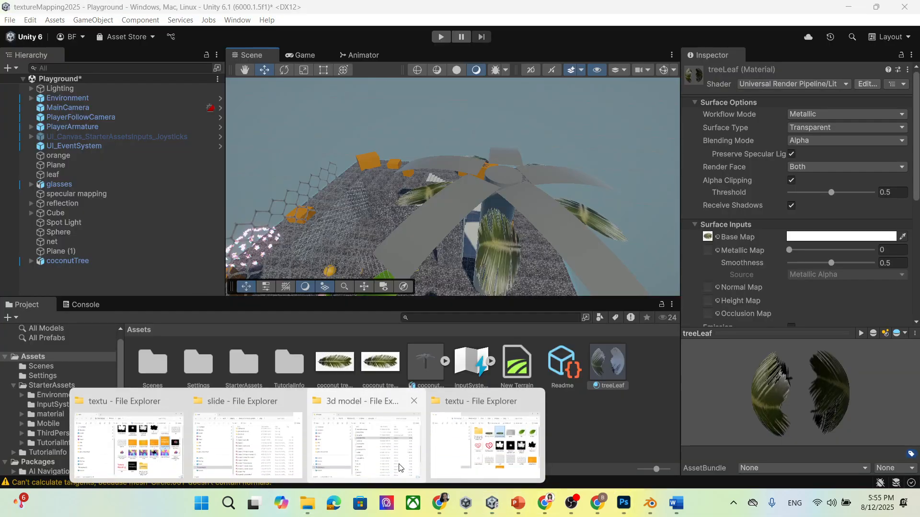
left_click(508, 457)
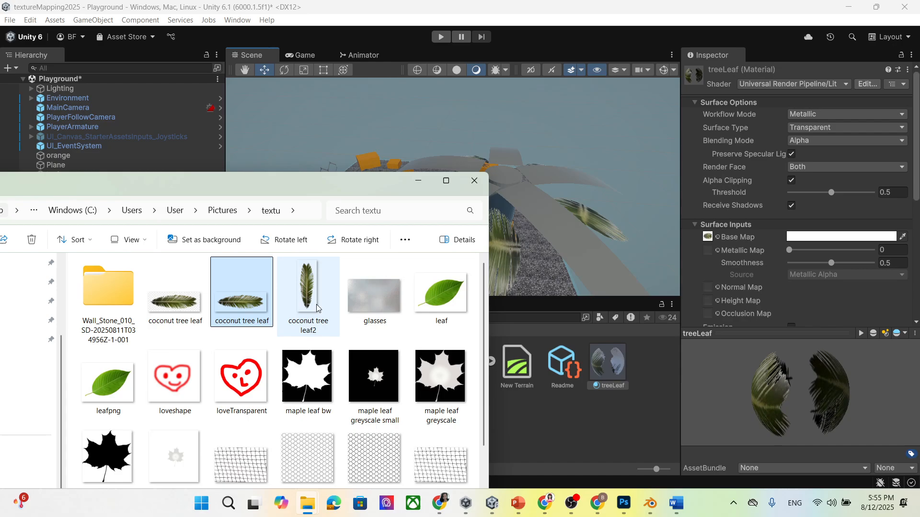
left_click_drag(308, 297, 640, 426)
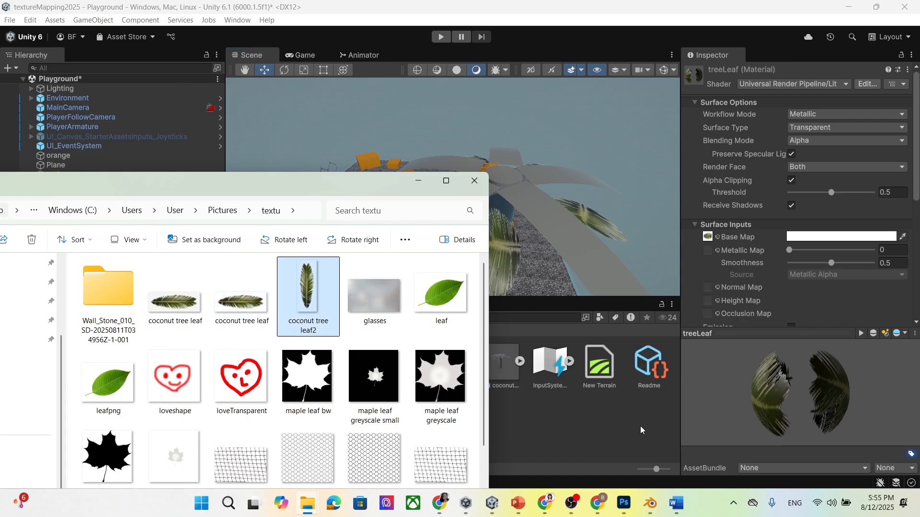
left_click(416, 180)
- Assign the upright coconut tree leaf2 image as treeLeaf's Base Map and check the leaves on the tree
left_click_drag(449, 368, 704, 128)
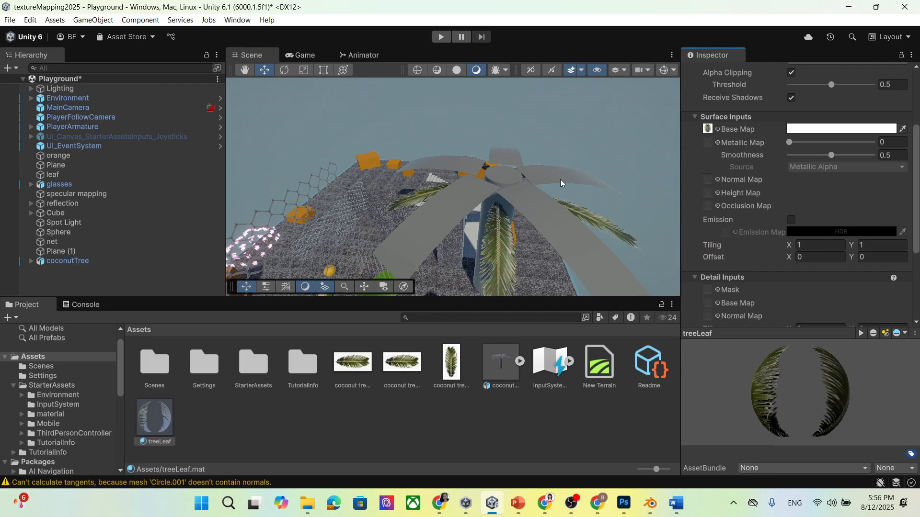
scroll(542, 155, "up", 4)
scroll(551, 172, "down", 3)
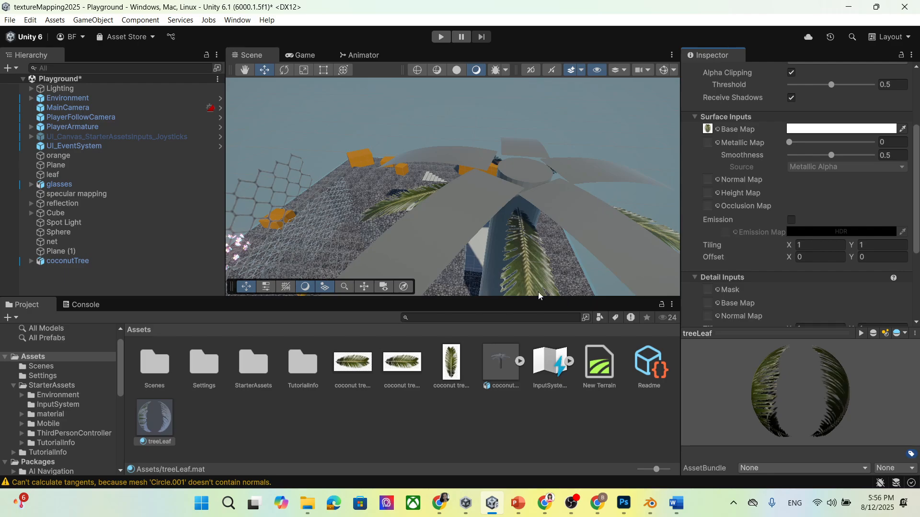
- Apply the treeLeaf material to the coconut tree's remaining plain grey leaves in the scene
middle_click_drag(538, 294, 433, 244)
right_click_drag(462, 228, 547, 251)
scroll(383, 206, "up", 4)
scroll(384, 206, "down", 4)
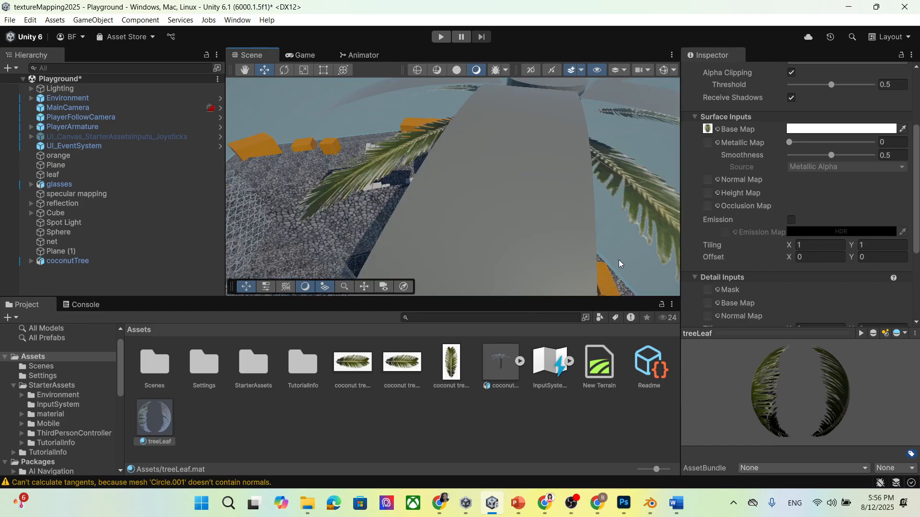
scroll(619, 261, "down", 3)
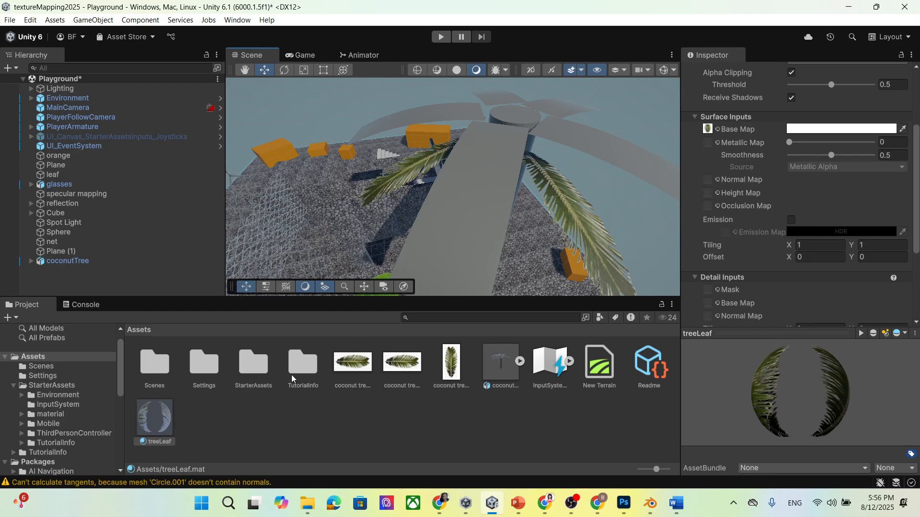
left_click_drag(154, 417, 449, 228)
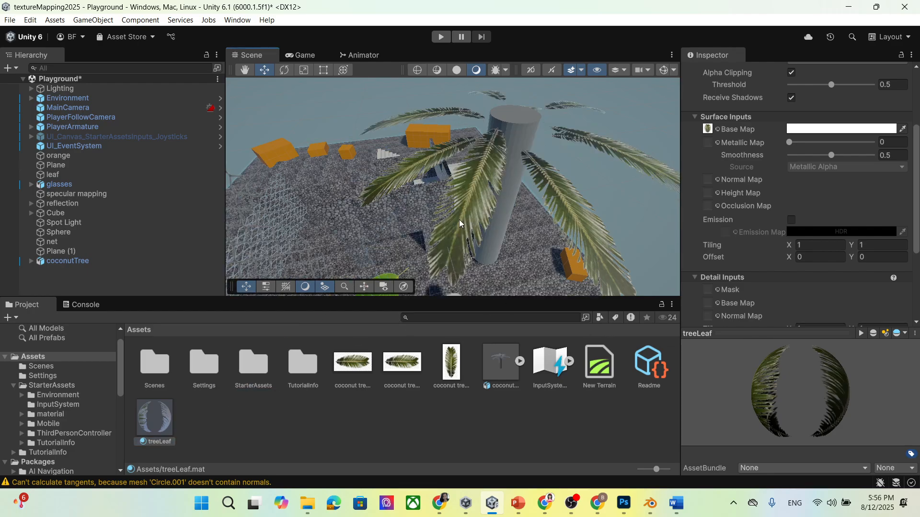
scroll(459, 219, "down", 2)
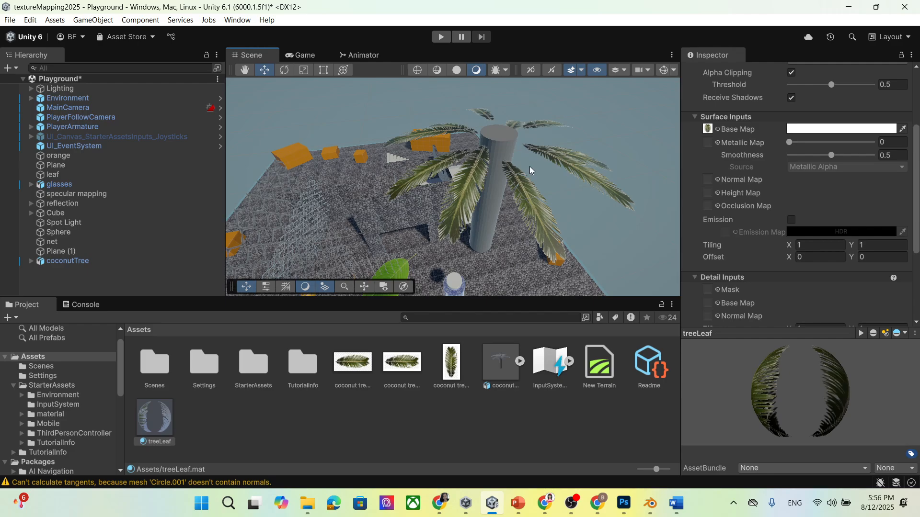